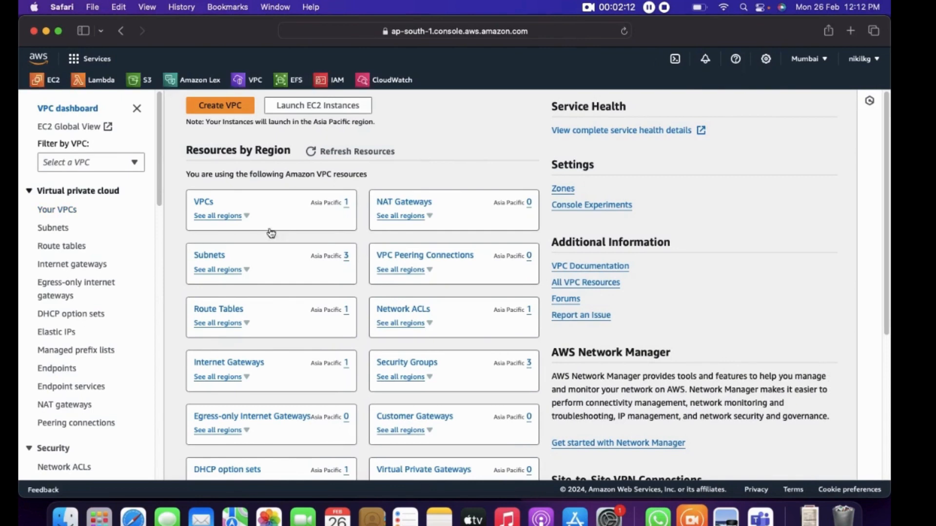
Open the list of VPCs and name the existing VPC default-vpc
left_click(207, 204)
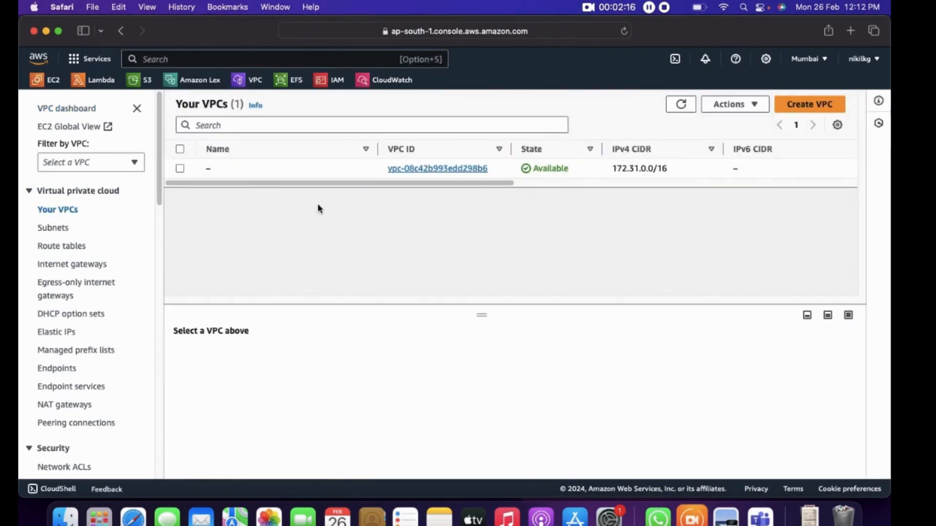
mouse_move(349, 171)
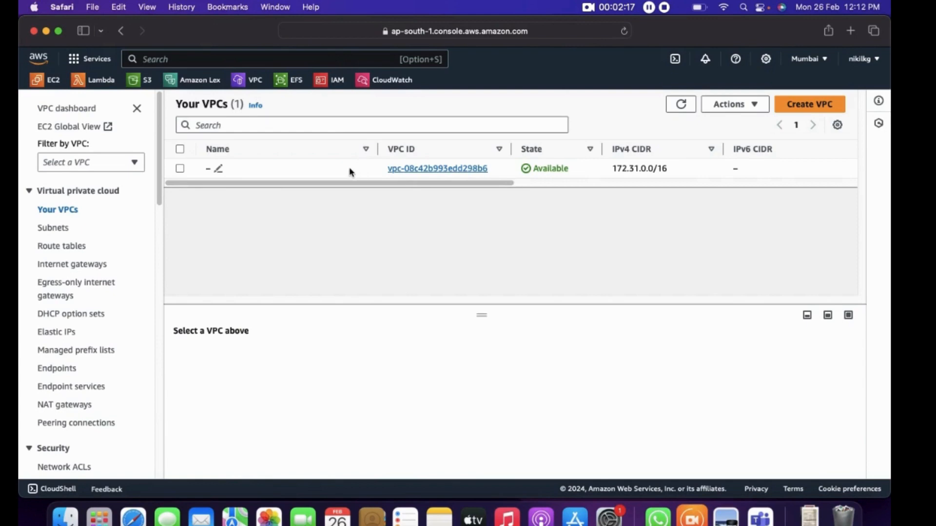
left_click(218, 170)
type("default-vpc")
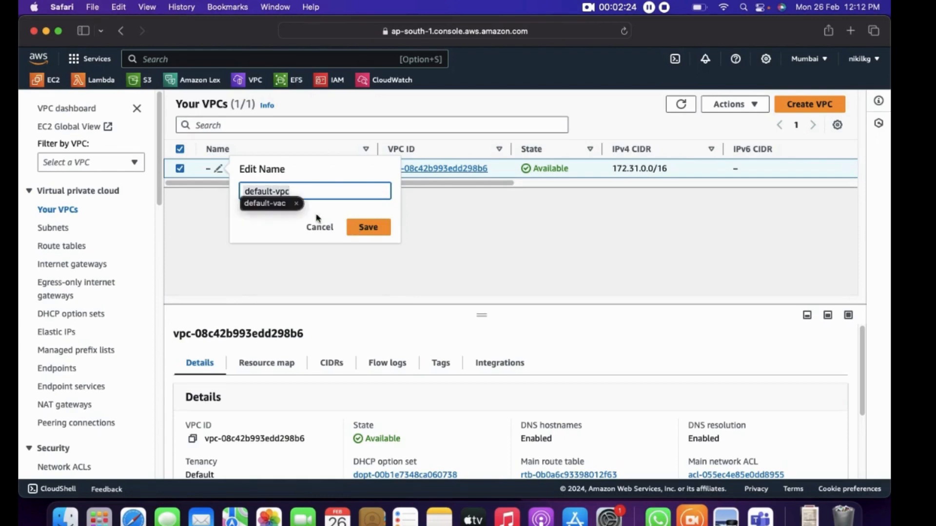
left_click(297, 190)
key("BackSpace")
key("BackSpace")
key("BackSpace")
type("vpc")
left_click(361, 228)
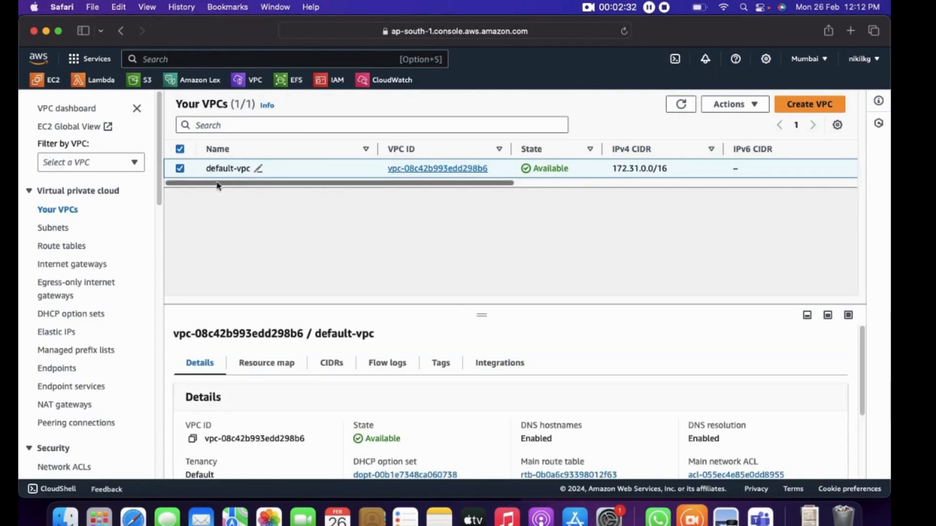
Open the subnets list and sort it by Availability Zone in ascending order
left_click(62, 229)
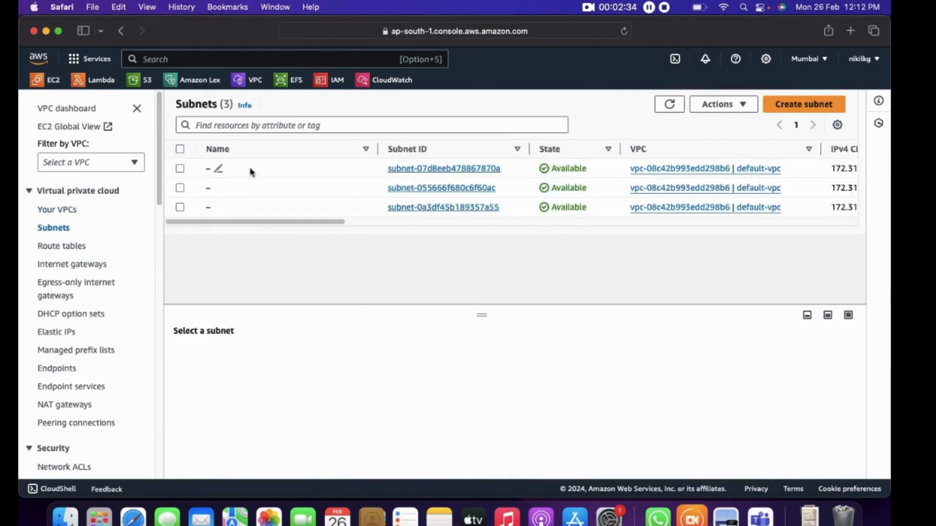
left_click_drag(342, 225, 519, 238)
left_click(609, 150)
left_click_drag(520, 224, 286, 226)
Name the subnet in availability zone ap-south-1a default-subnet-1a
left_click(221, 170)
left_click(219, 168)
type("default-subn")
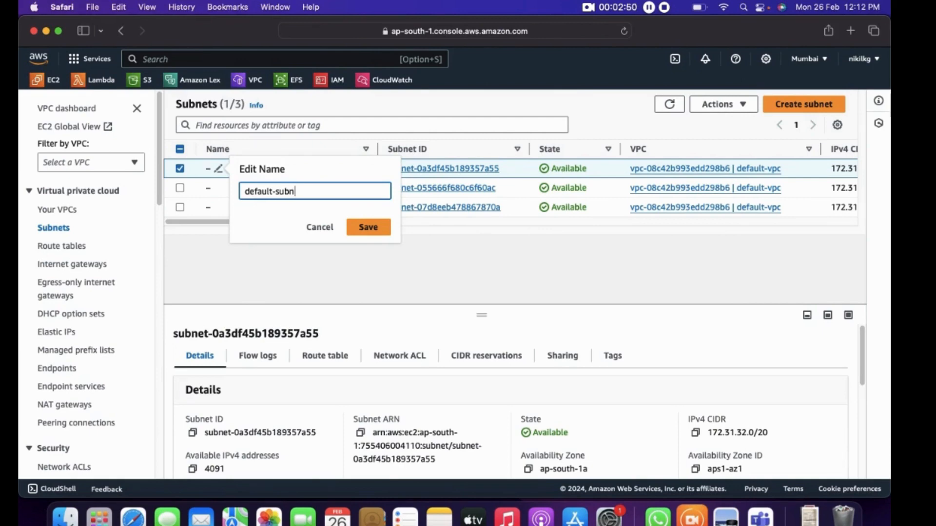
key("BackSpace")
key("BackSpace")
left_click(367, 228)
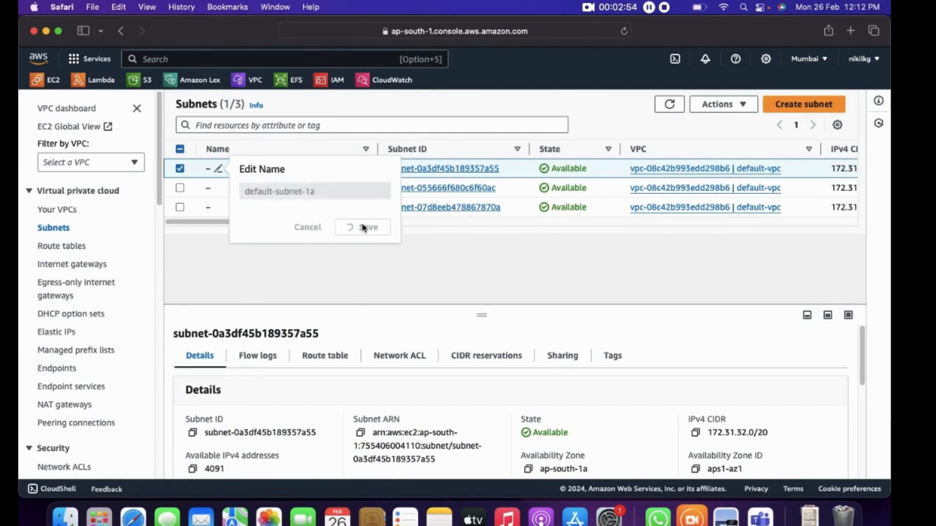
Name the subnet in availability zone ap-south-1b default-subnet-1b
left_click(220, 190)
type("default")
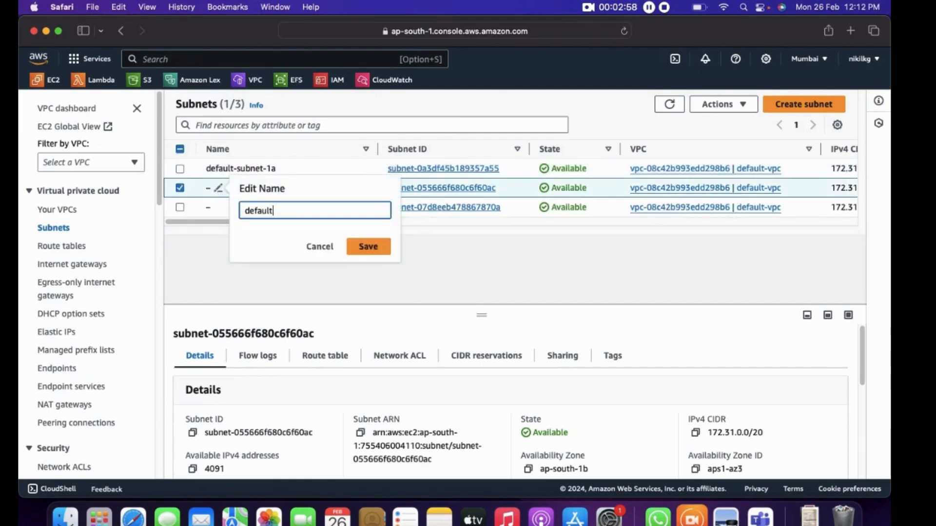
type("-subnet-1b")
left_click(376, 251)
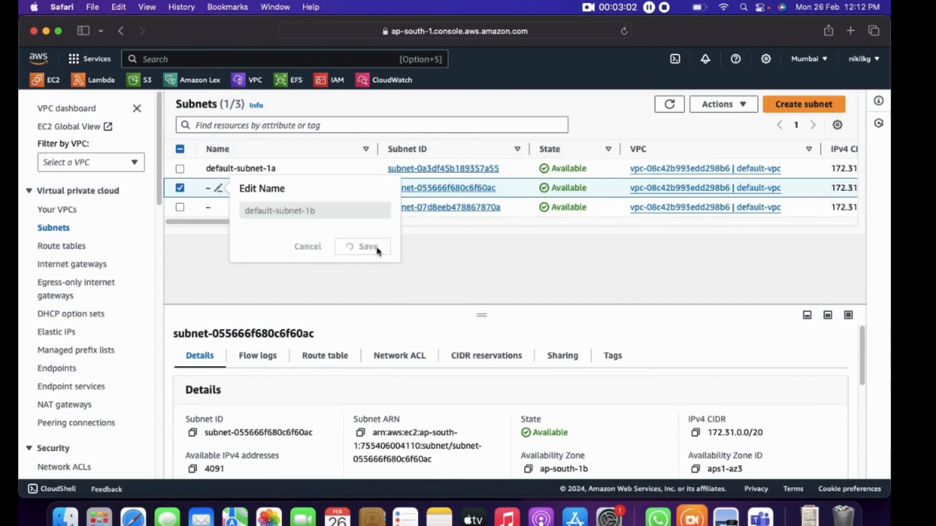
Name the subnet in availability zone ap-south-1c default-subnet-1c
left_click(219, 208)
type("default-subnet-1c")
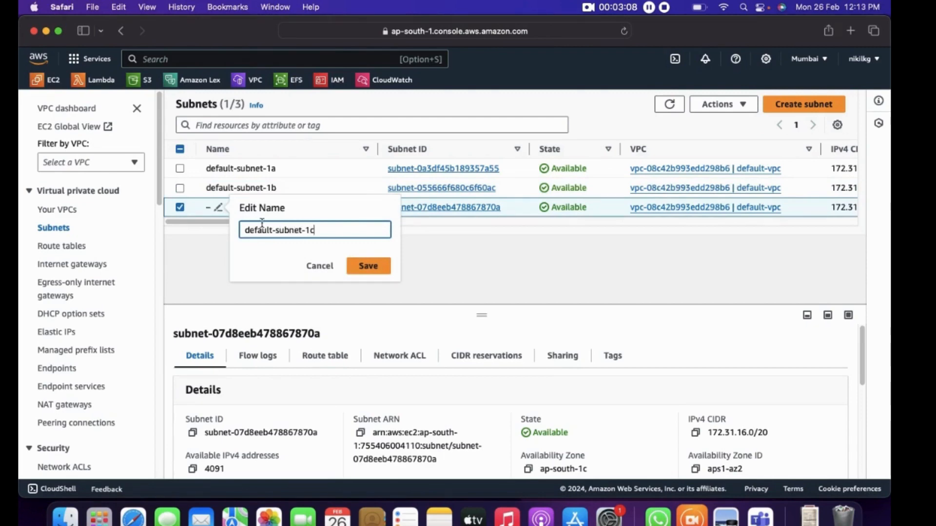
left_click(366, 266)
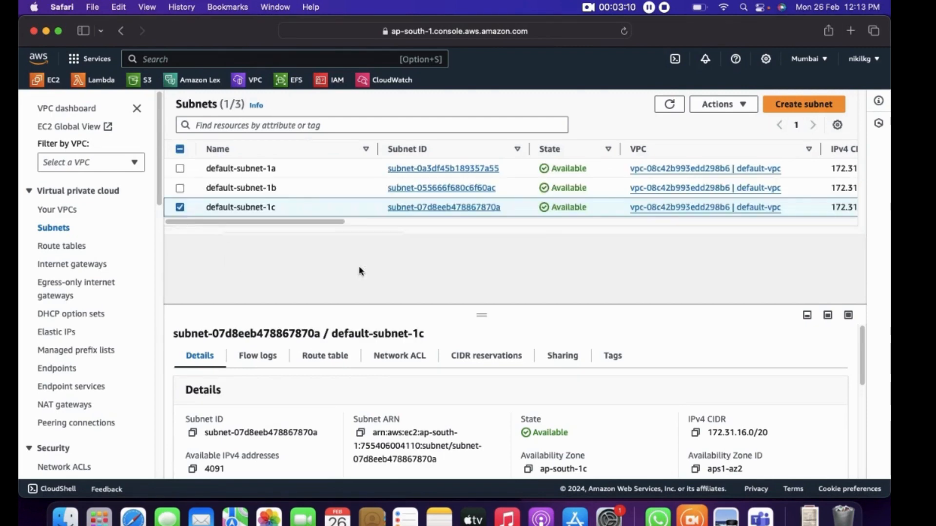
left_click_drag(335, 222, 273, 255)
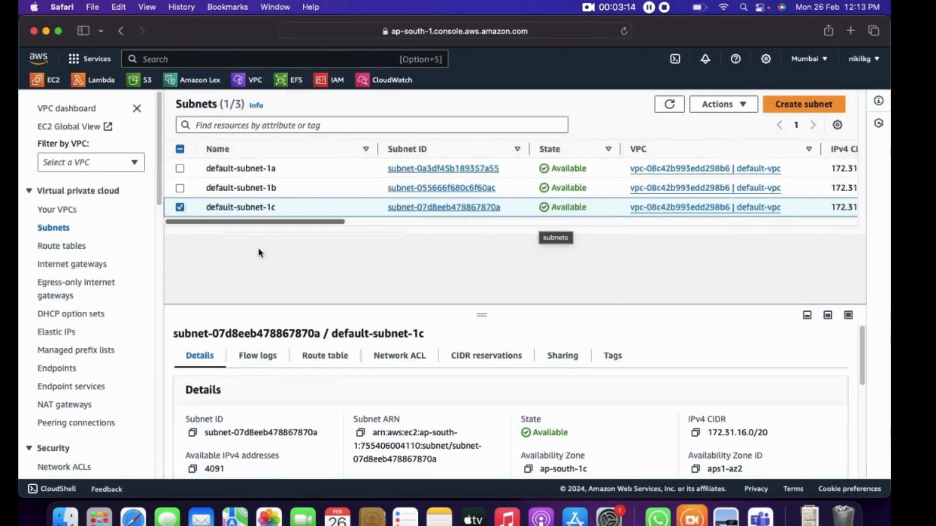
Open the route tables list and name the main route table of the default VPC default-route-table
left_click(79, 247)
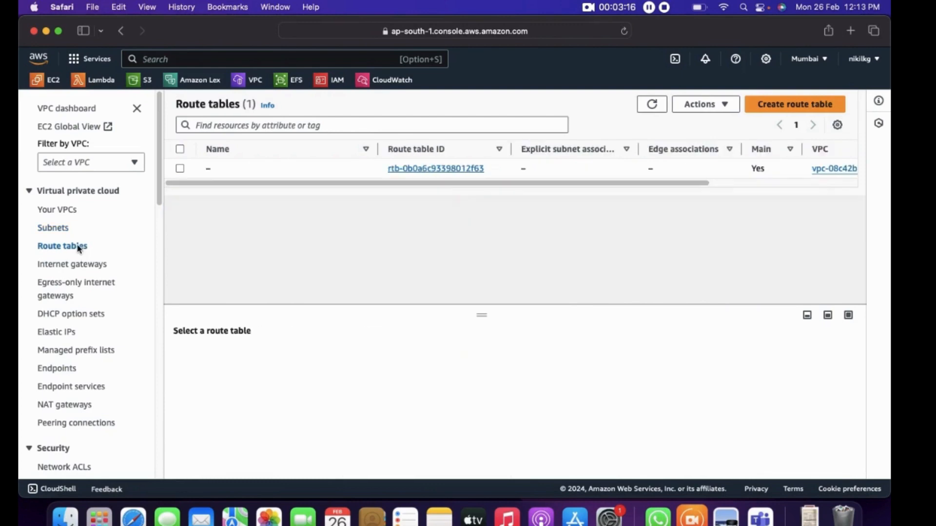
left_click(215, 169)
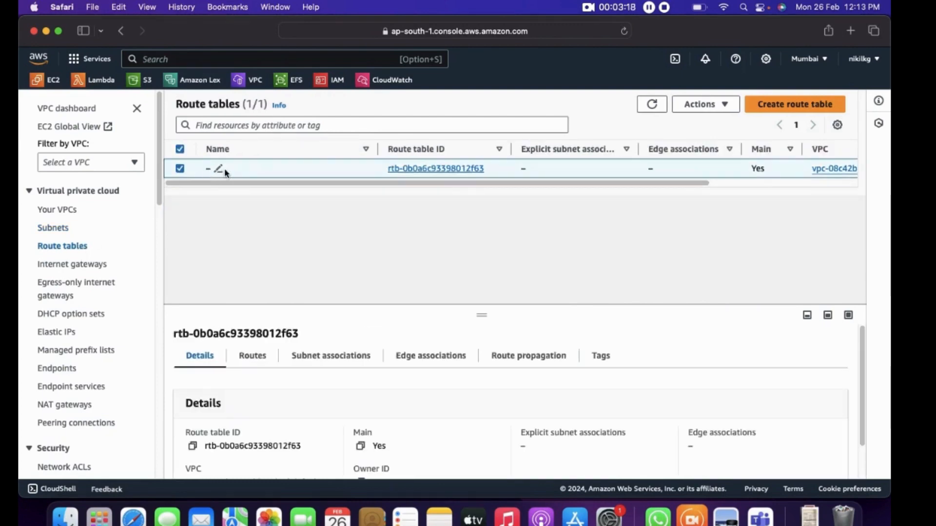
left_click(218, 169)
type("default")
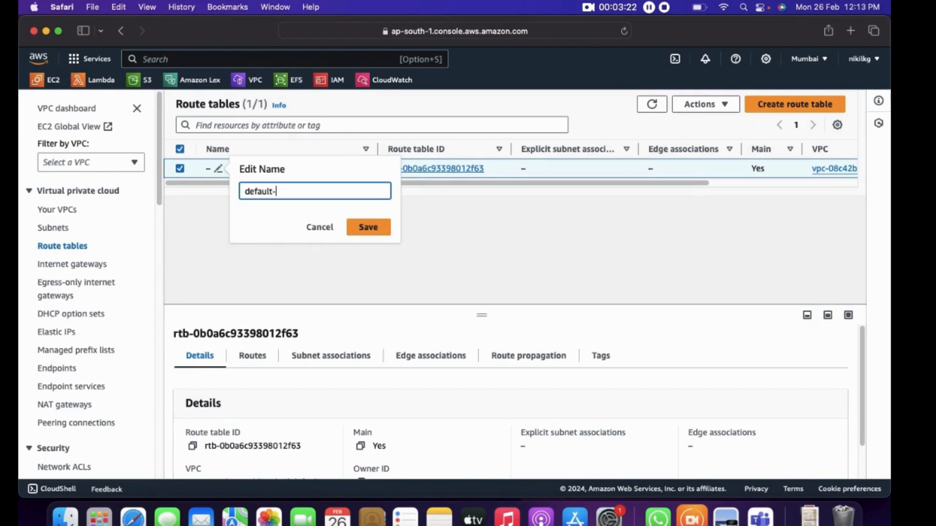
type("-route-table")
left_click(371, 227)
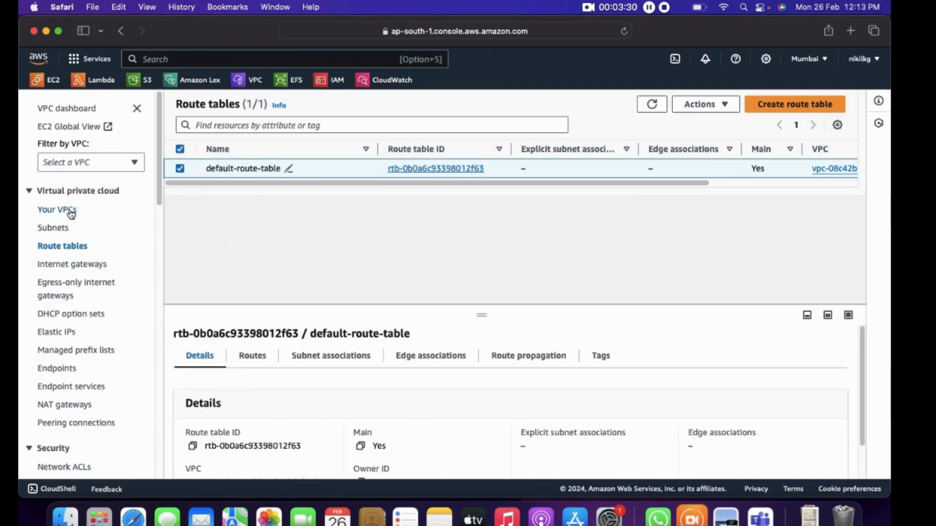
Open the internet gateways list, name the unnamed gateway default-igw, and clear its selection
left_click(92, 263)
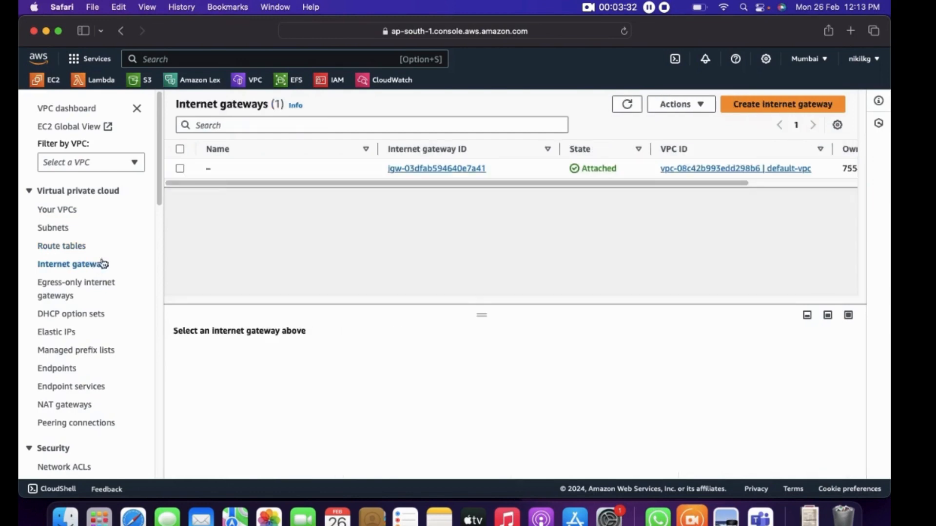
left_click(219, 169)
type("da")
type("fault-igw")
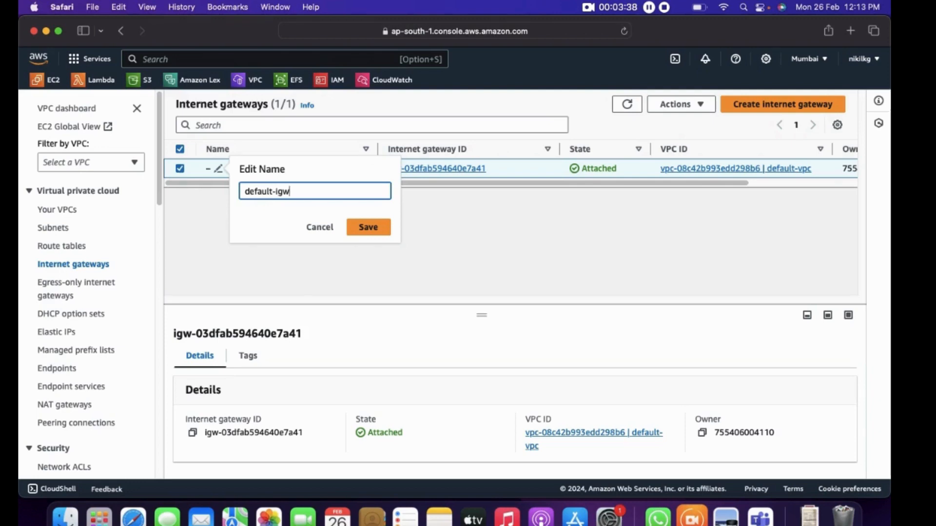
left_click(371, 228)
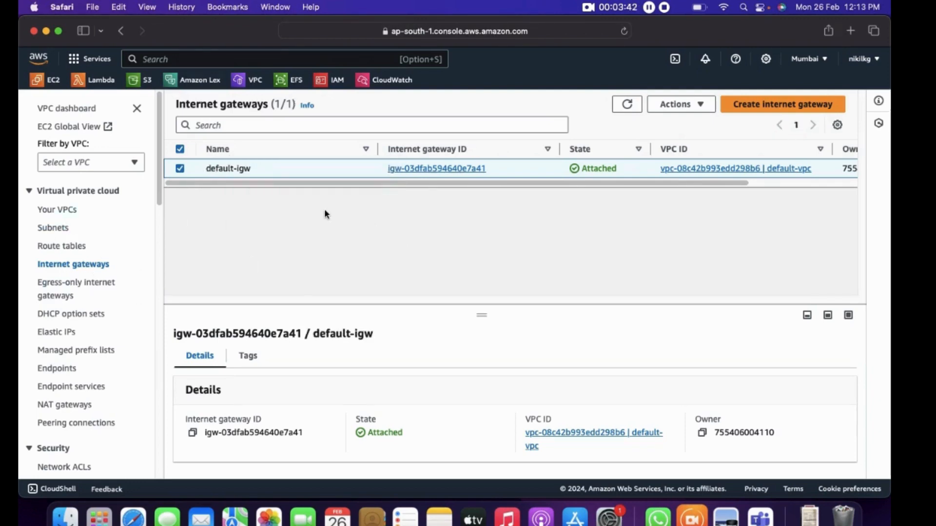
left_click(179, 168)
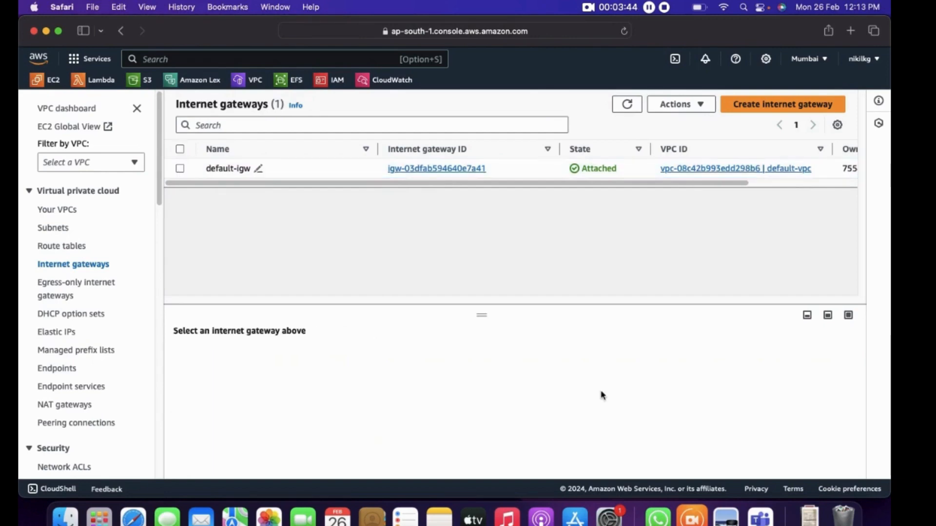
Switch to Preview to examine the public and private subnet architecture diagram in full screen, and return to the AWS console in Safari
key("super+Tab")
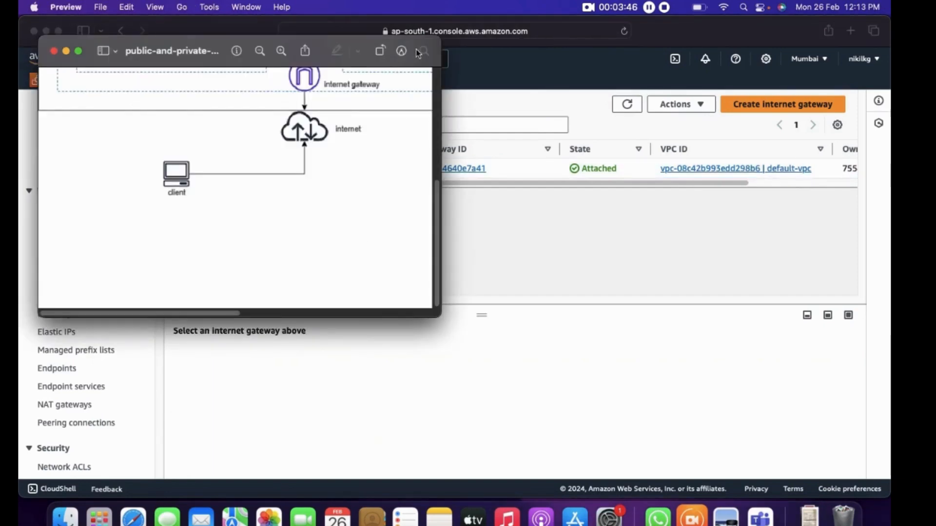
left_click(78, 50)
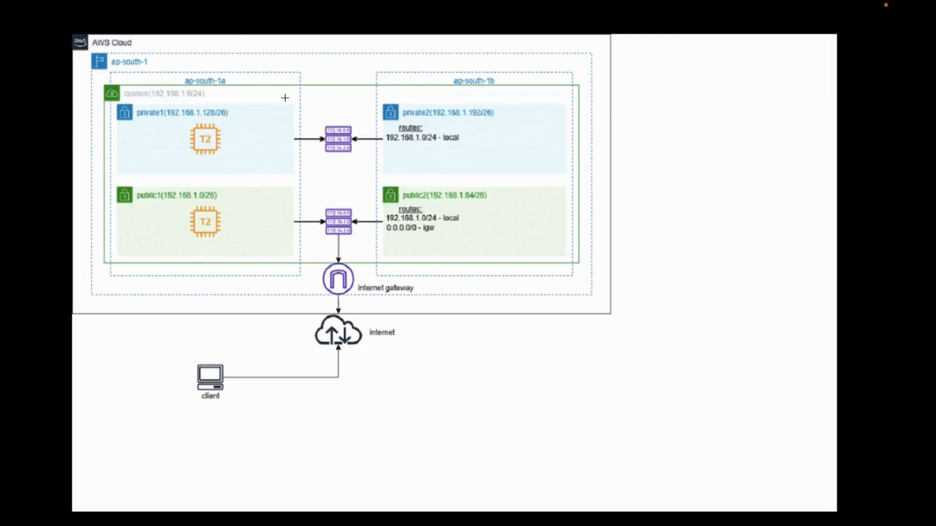
key("super+Tab")
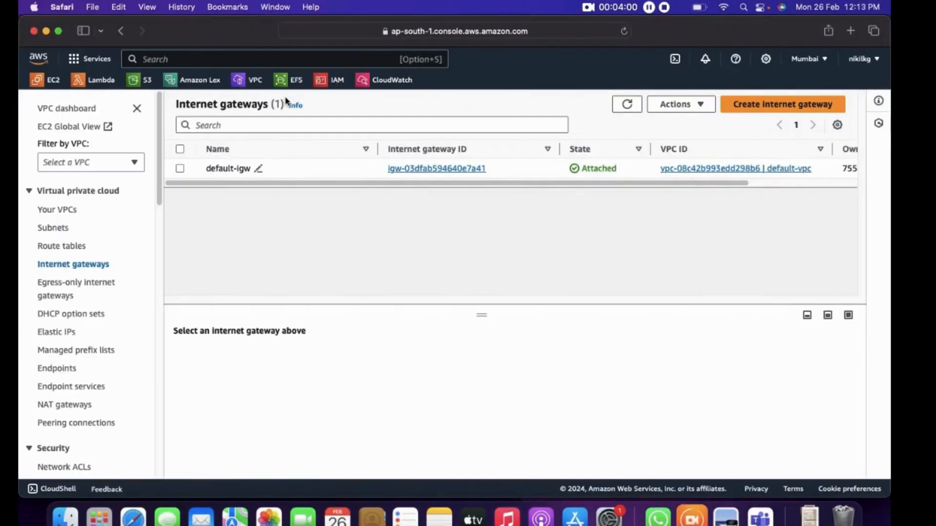
Start creating a new VPC from the VPC list and set its name tag to custom-vpc
left_click(60, 210)
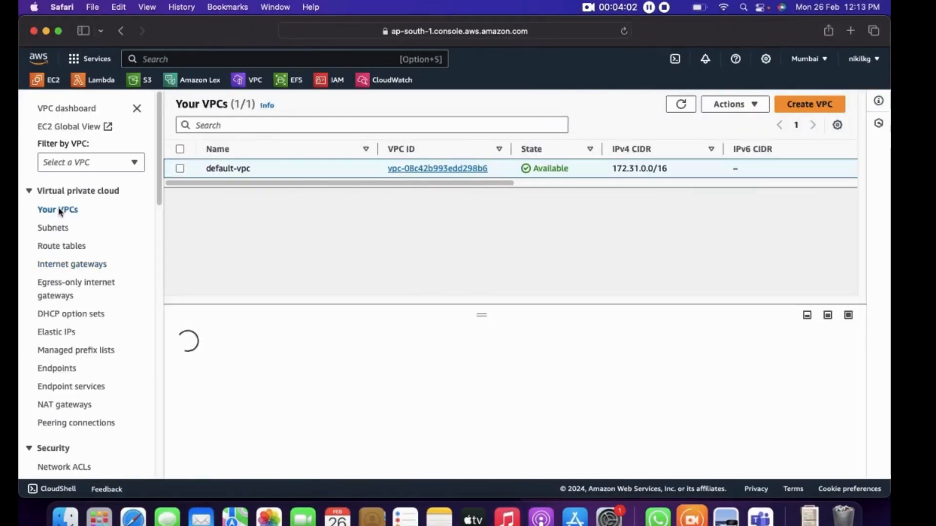
left_click(810, 105)
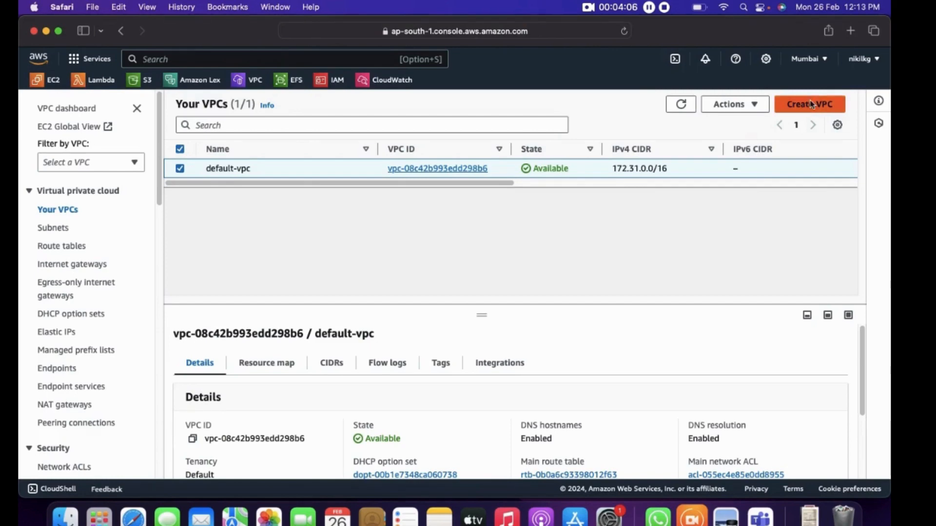
scroll(149, 287, "down", 3)
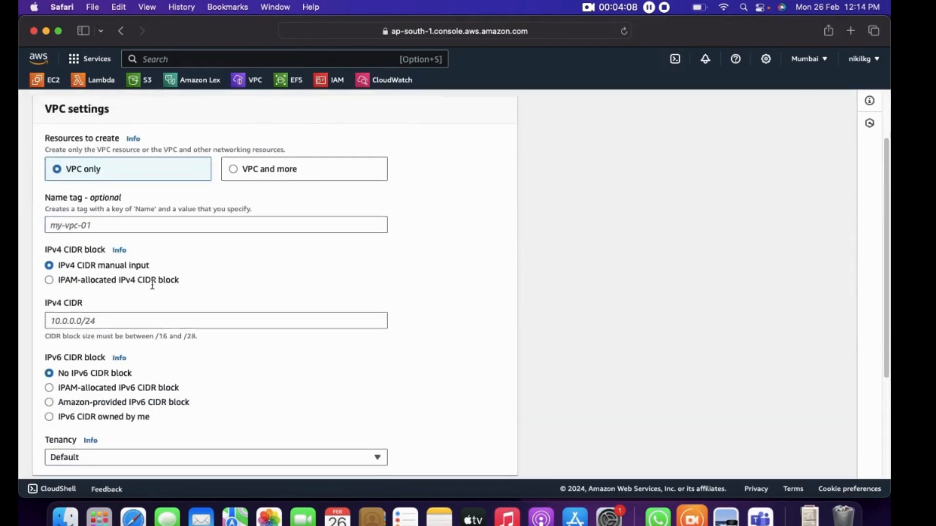
left_click(95, 224)
type("custom-vpc")
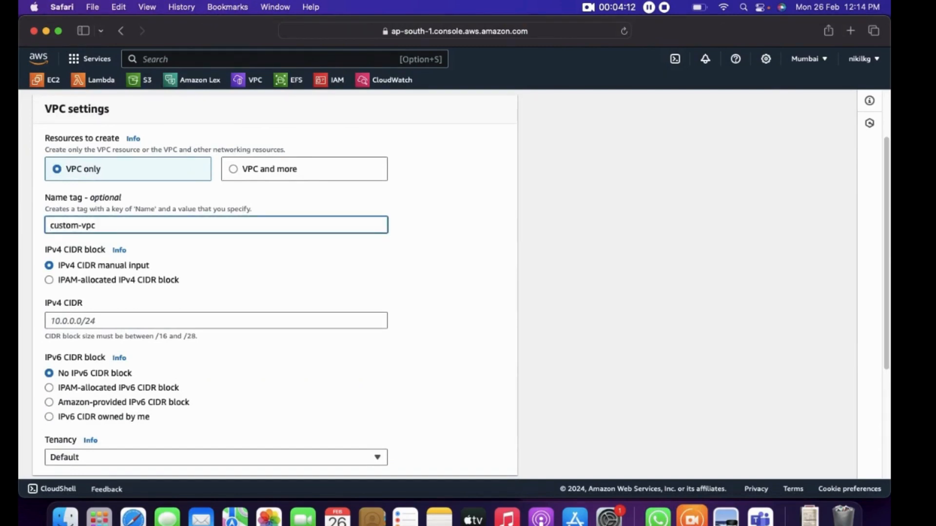
Set the new VPC's IPv4 CIDR to 192.168.1.0/24 and create the VPC
scroll(82, 276, "down", 1)
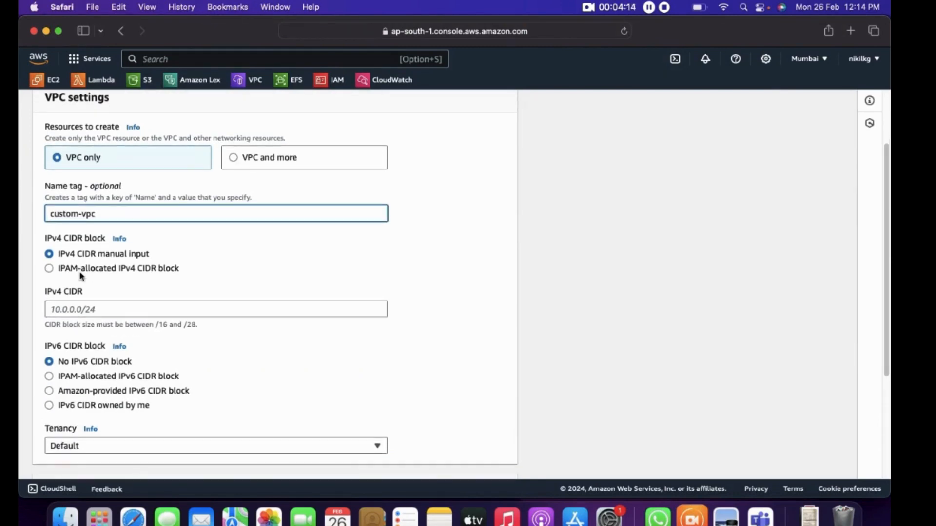
scroll(82, 277, "down", 2)
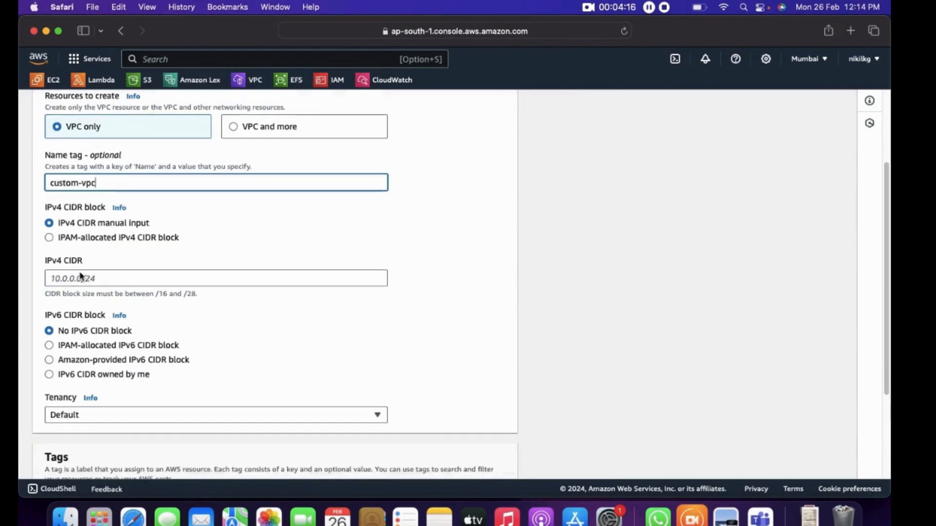
left_click(69, 279)
type("192.1")
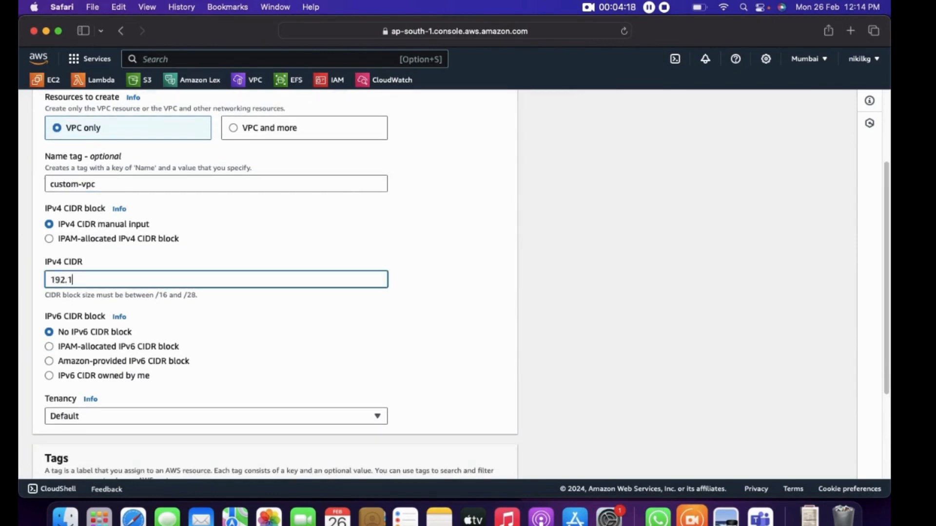
type("68.1.0/24")
left_click_drag(123, 279, 30, 279)
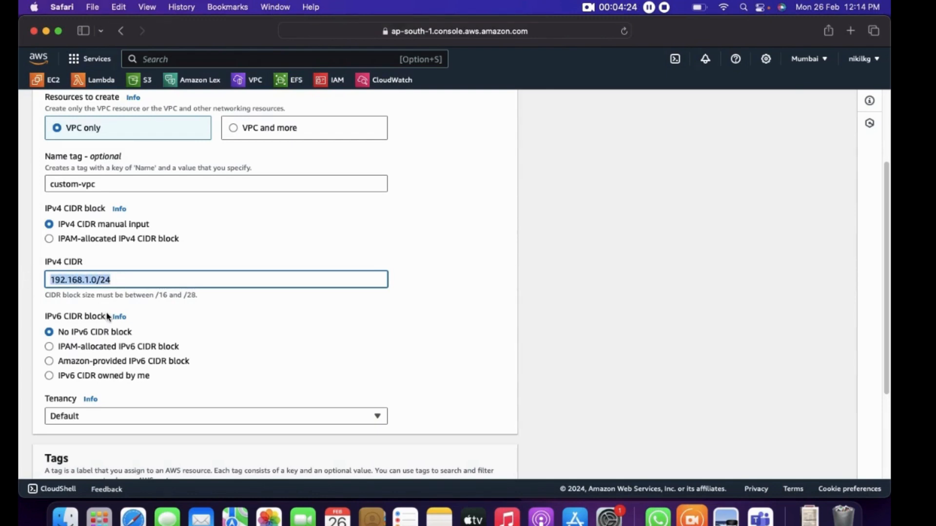
scroll(107, 317, "down", 5)
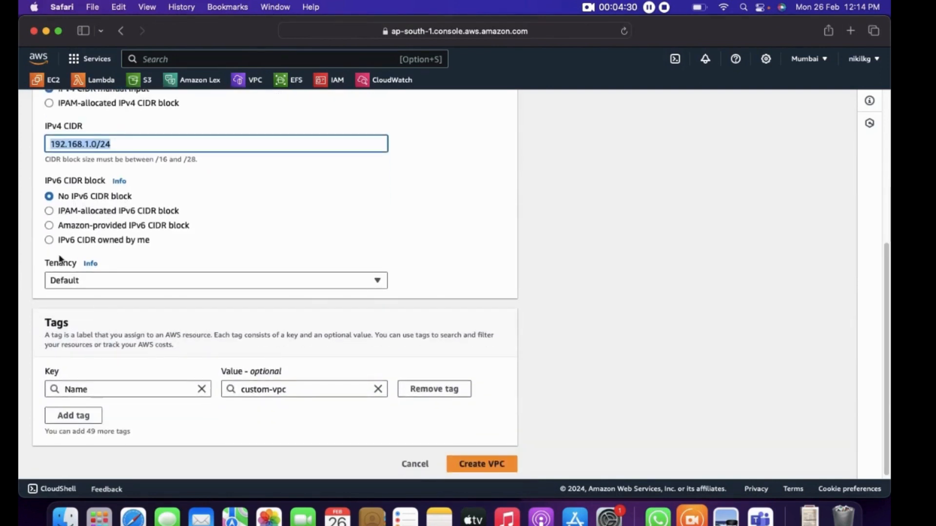
scroll(161, 228, "down", 1)
left_click(478, 459)
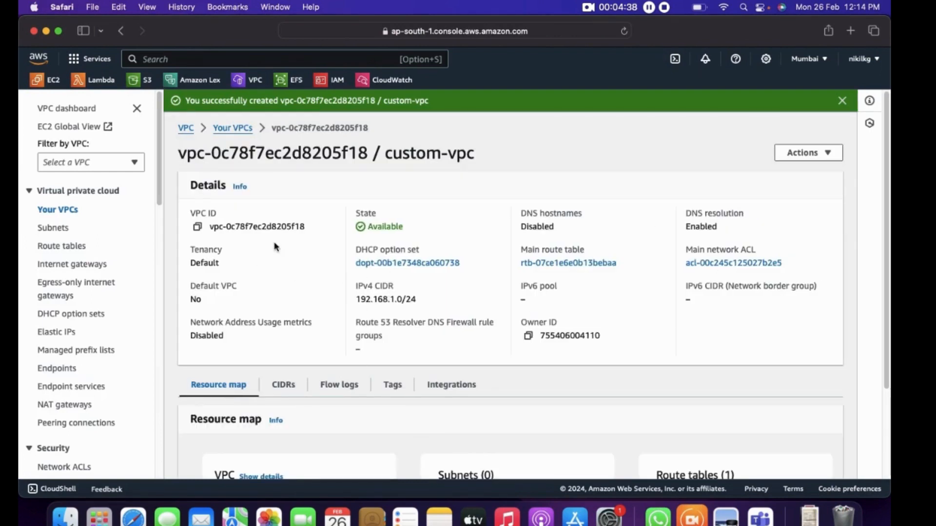
Open the route tables list, refresh it, name the unnamed route table custom-route-table, and clear its selection
triple_click(299, 226)
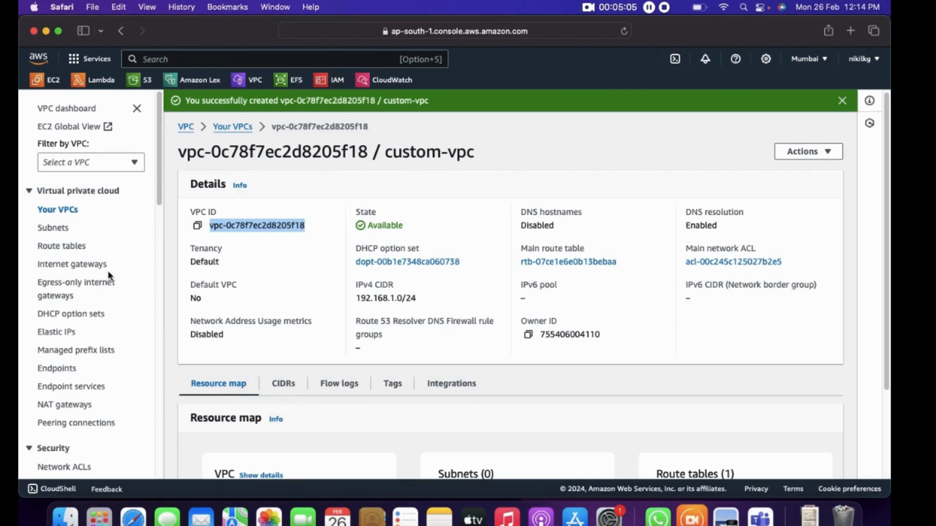
left_click(61, 247)
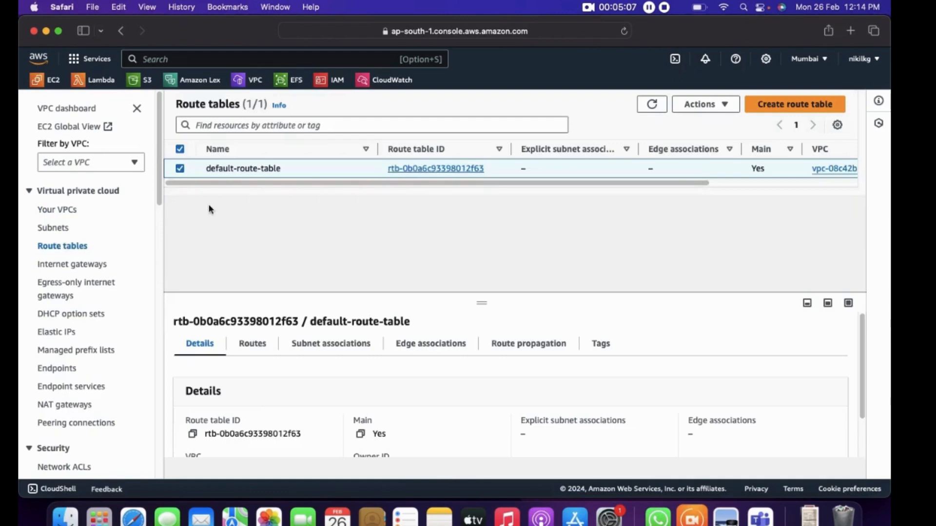
left_click(652, 105)
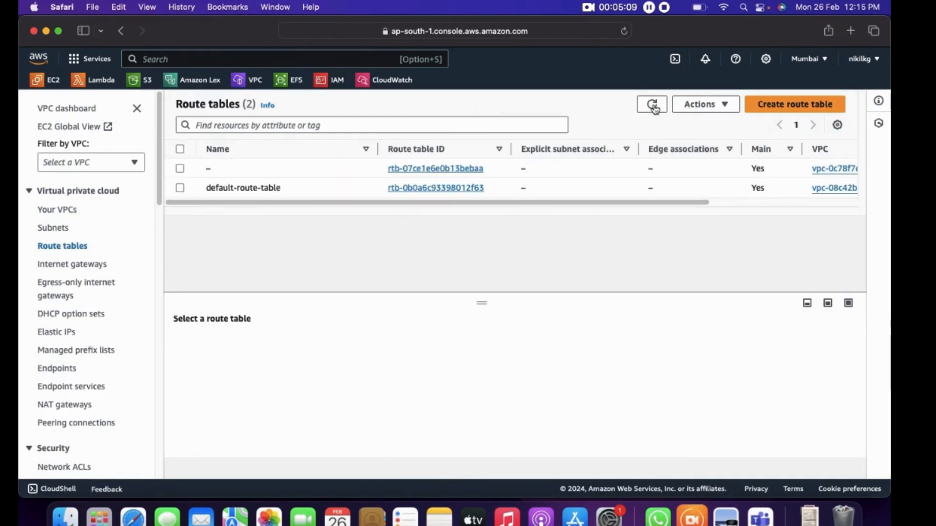
left_click(218, 169)
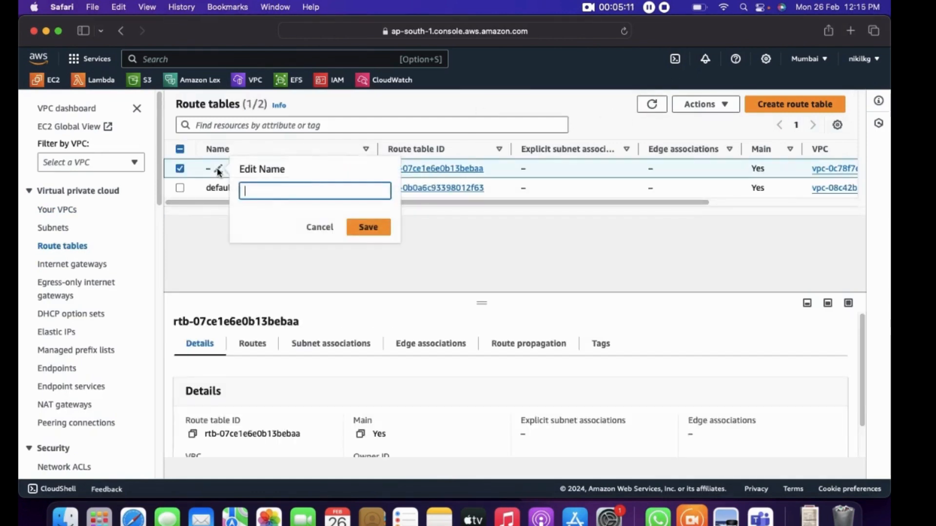
type("custom-route-table")
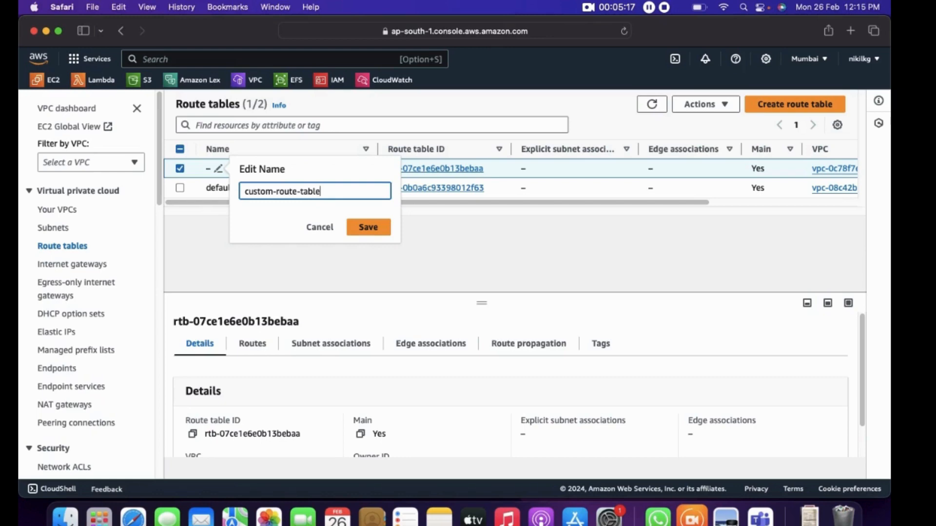
left_click(373, 229)
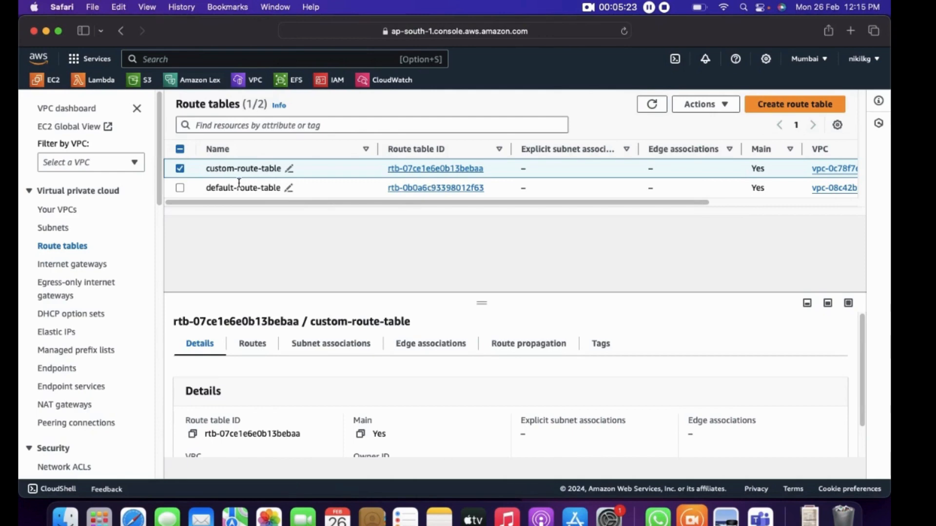
left_click(181, 169)
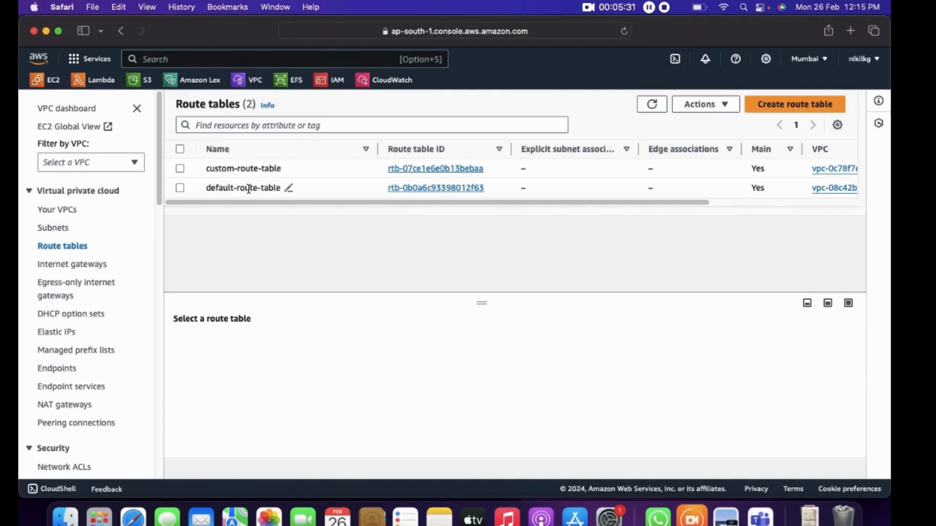
Examine the routes of default-route-table, including the destination and target of the local and internet gateway routes
left_click(360, 192)
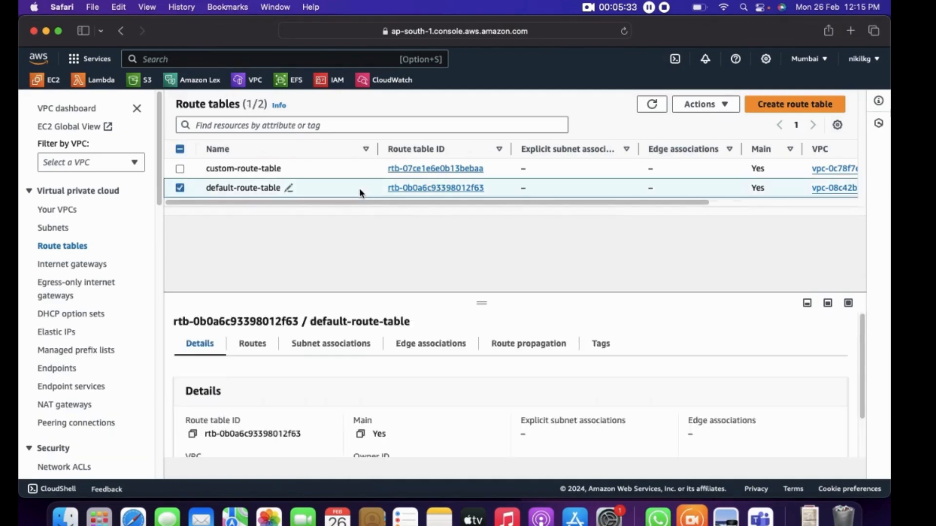
left_click(256, 345)
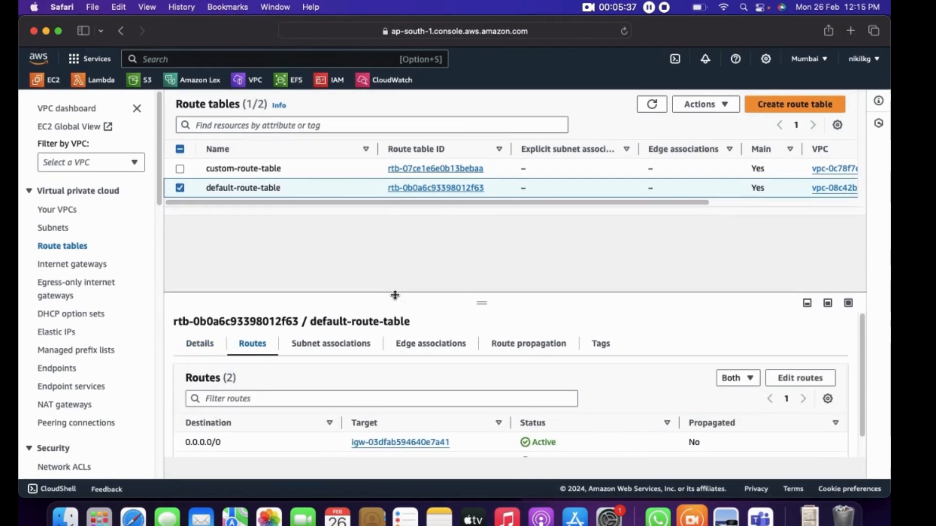
scroll(372, 466, "down", 1)
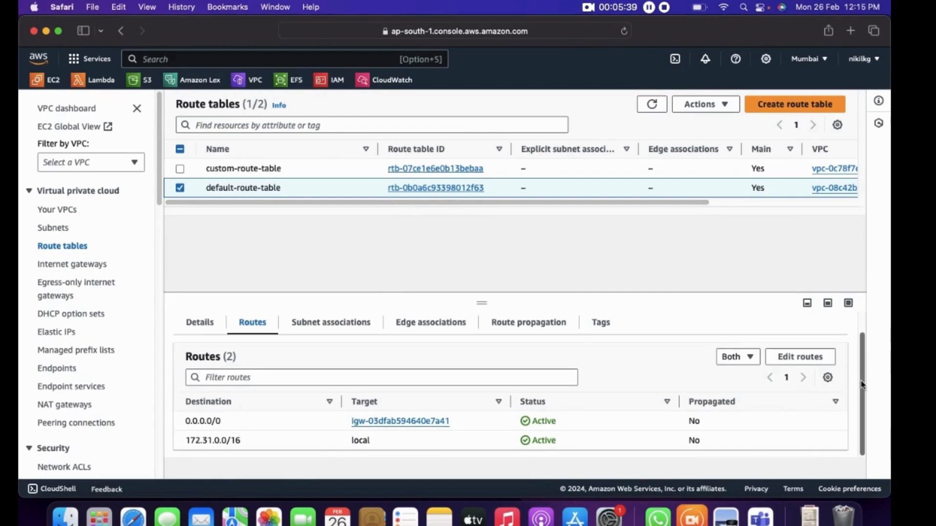
left_click_drag(185, 441, 389, 434)
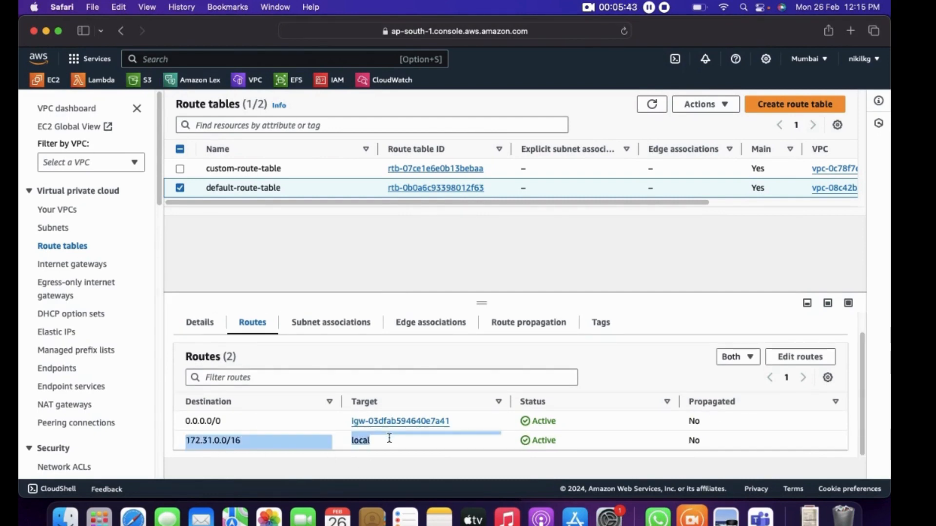
left_click(247, 419)
left_click_drag(738, 419, 296, 412)
left_click_drag(223, 422, 185, 420)
left_click(315, 262)
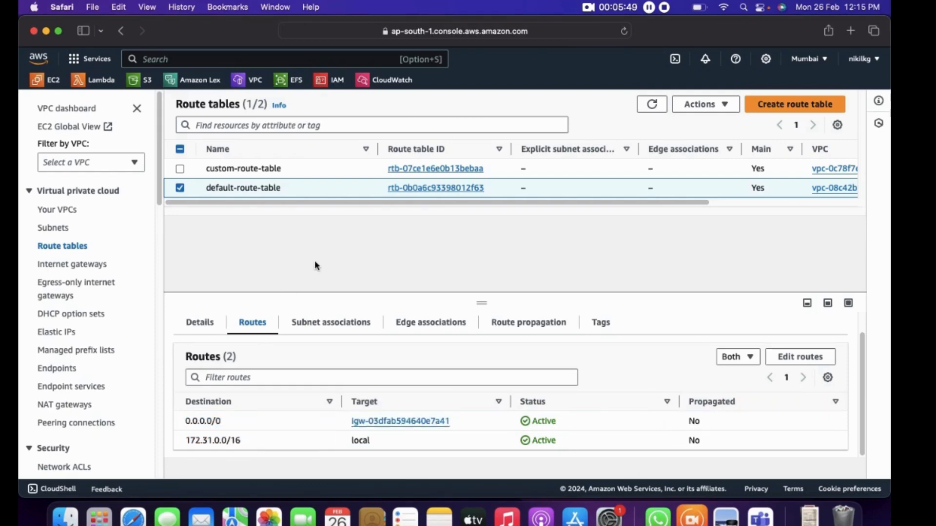
Select only custom-route-table and view its routes
left_click(181, 190)
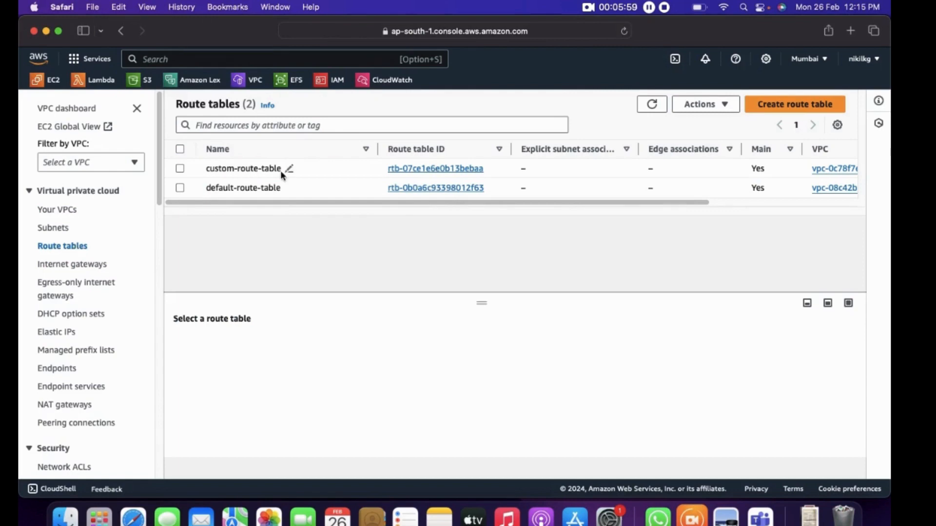
left_click(179, 168)
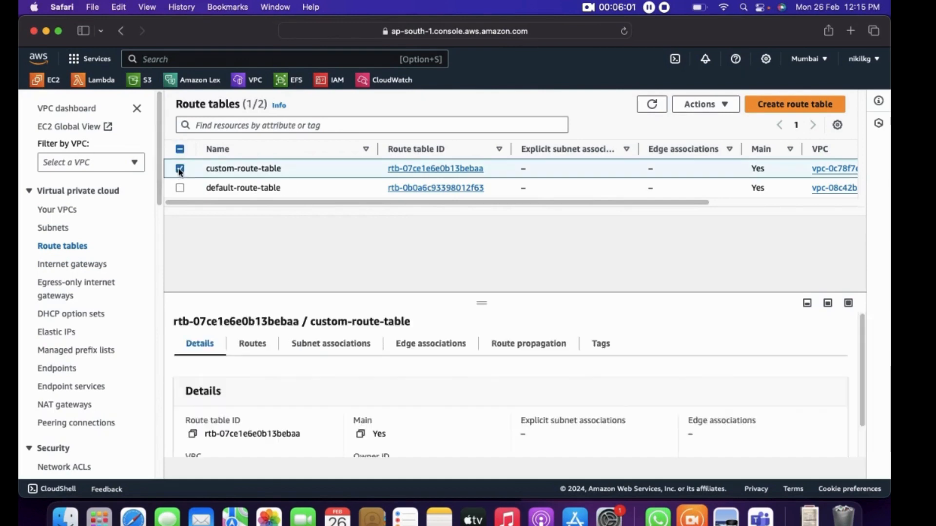
left_click(263, 349)
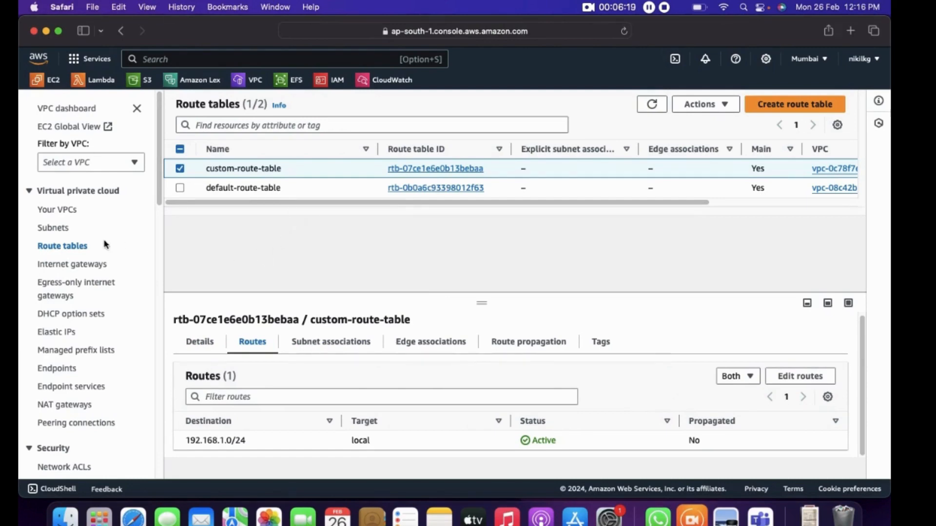
Start creating a new subnet from the subnets list and choose custom-vpc as its VPC
left_click(53, 228)
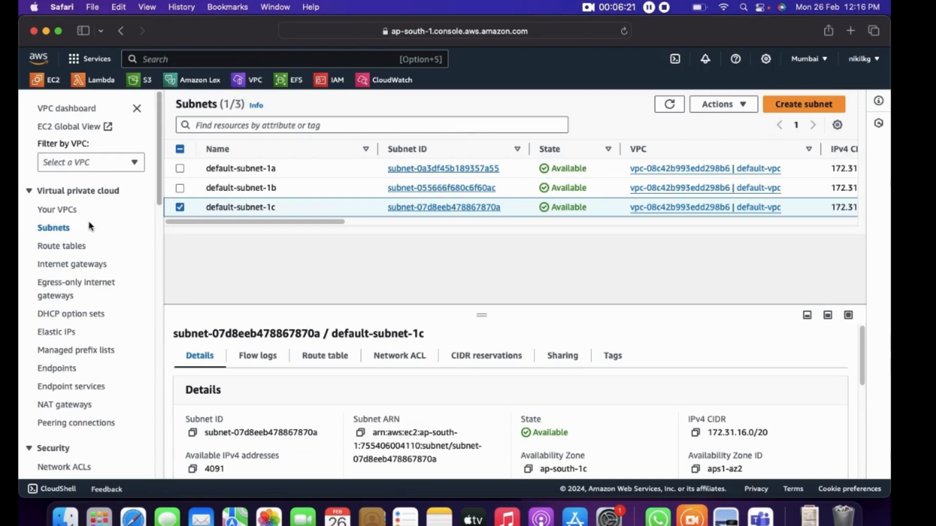
left_click(179, 207)
left_click(796, 102)
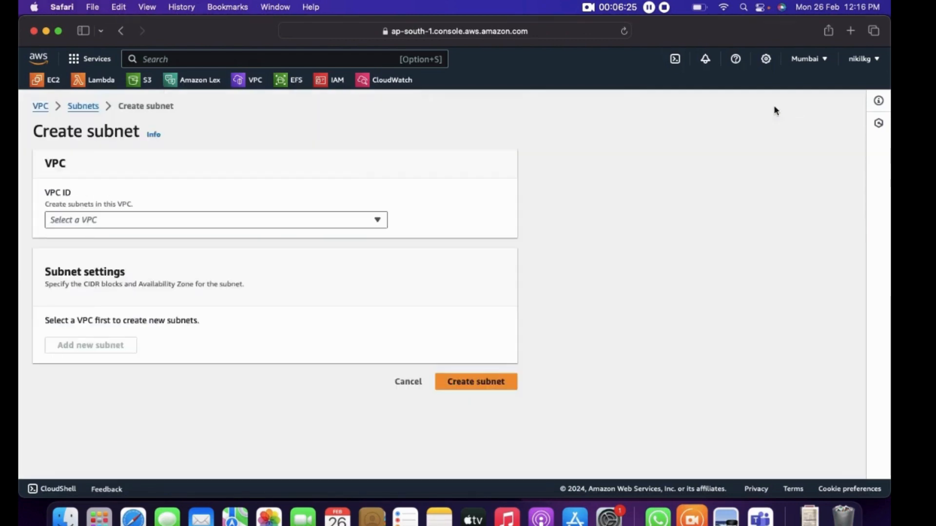
left_click(224, 220)
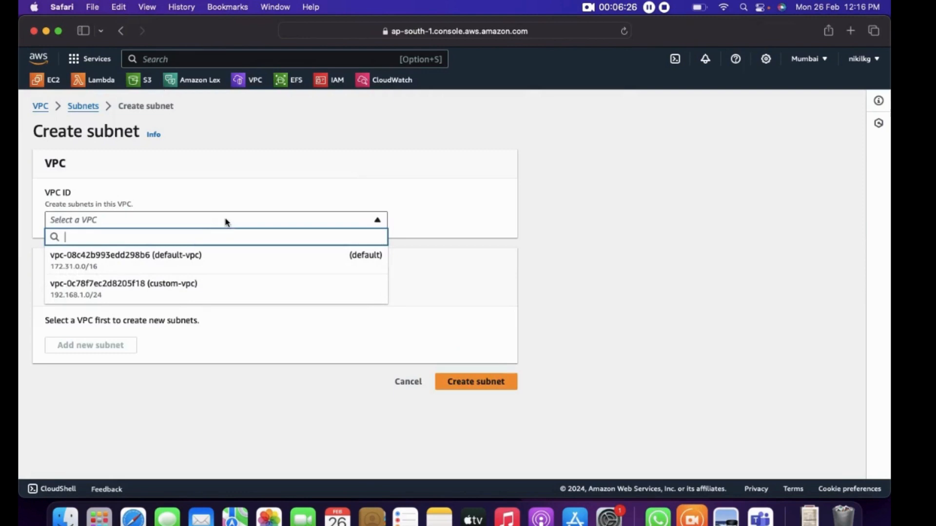
left_click(164, 282)
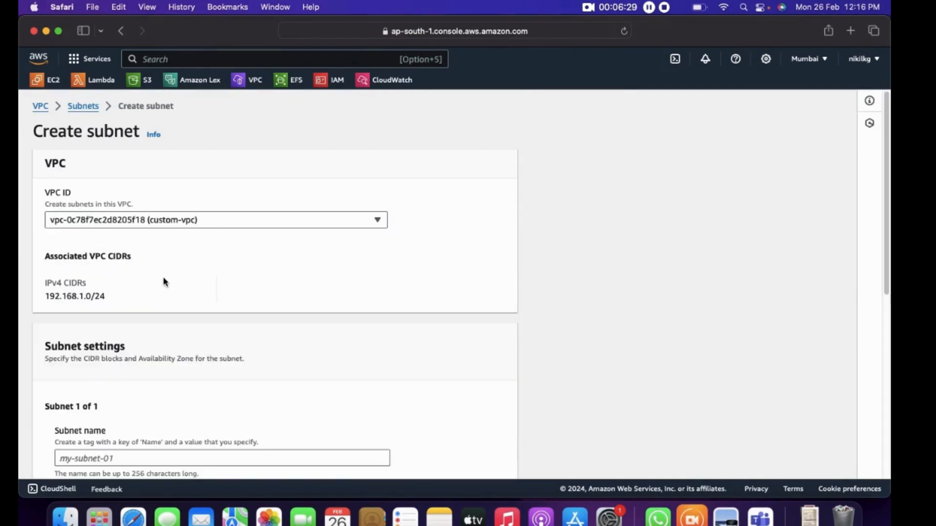
Name the subnet public1, check the architecture diagram in Preview, and return to the AWS console in Safari
scroll(163, 279, "down", 5)
left_click(147, 317)
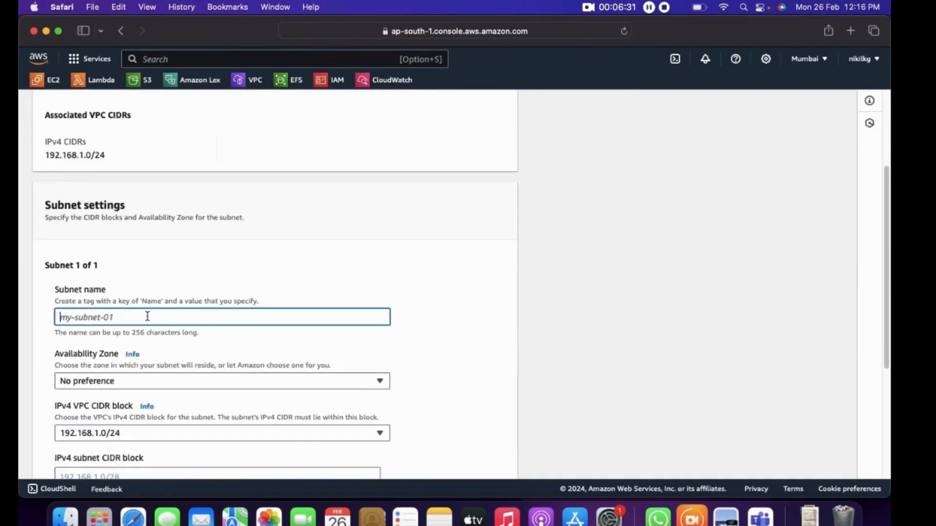
type("public1")
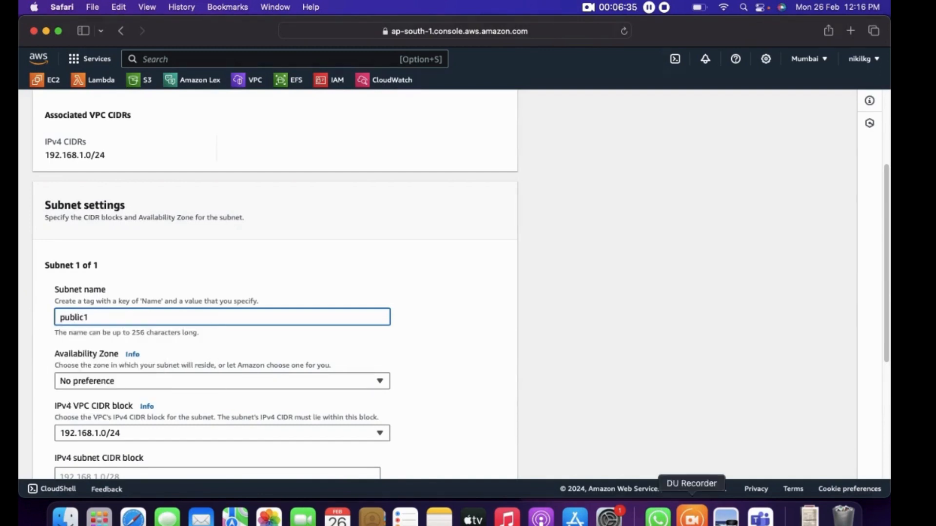
left_click(726, 518)
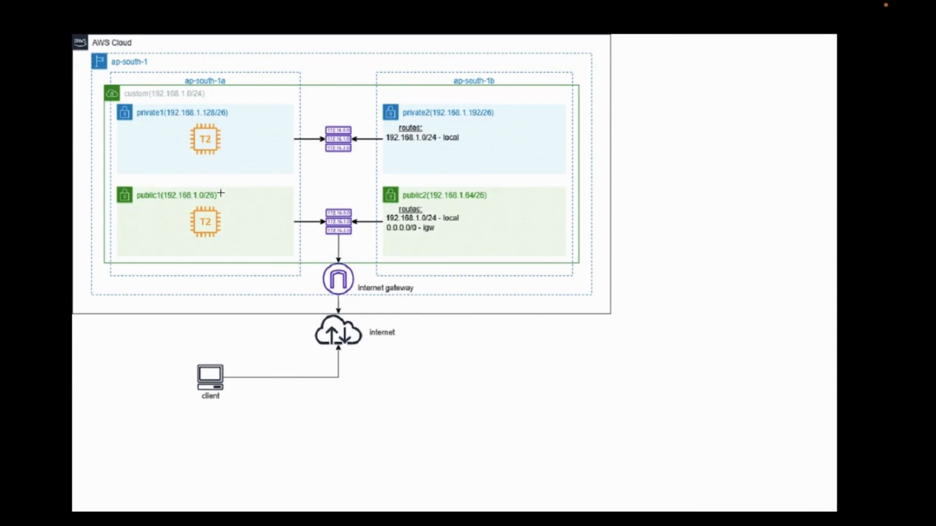
key("ctrl+Left")
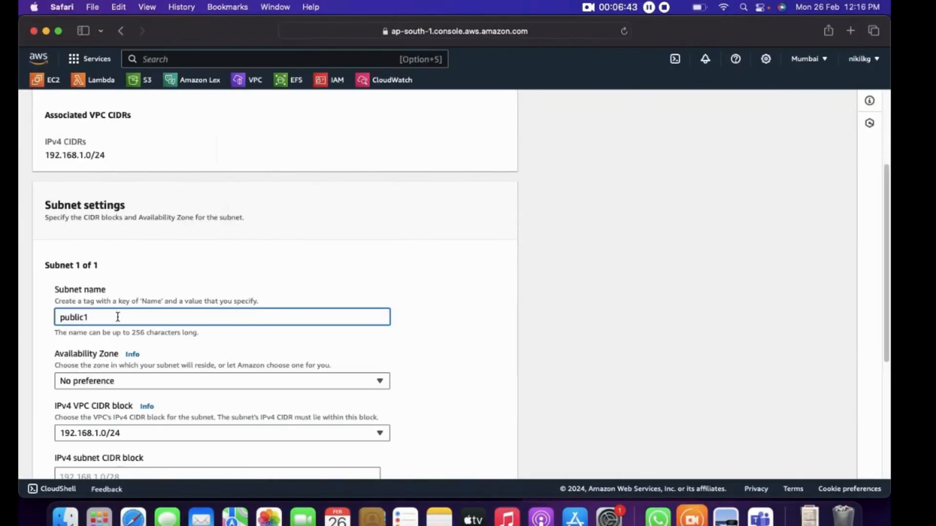
Recheck the zones in the Preview diagram and set the subnet's availability zone in Safari to Asia Pacific (Mumbai) / ap-south-1a
left_click(123, 383)
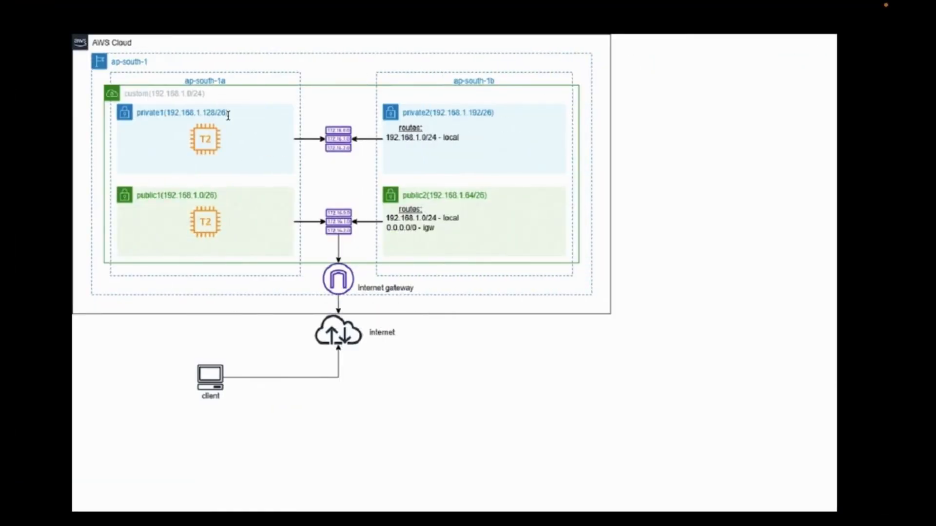
key("ctrl+Left")
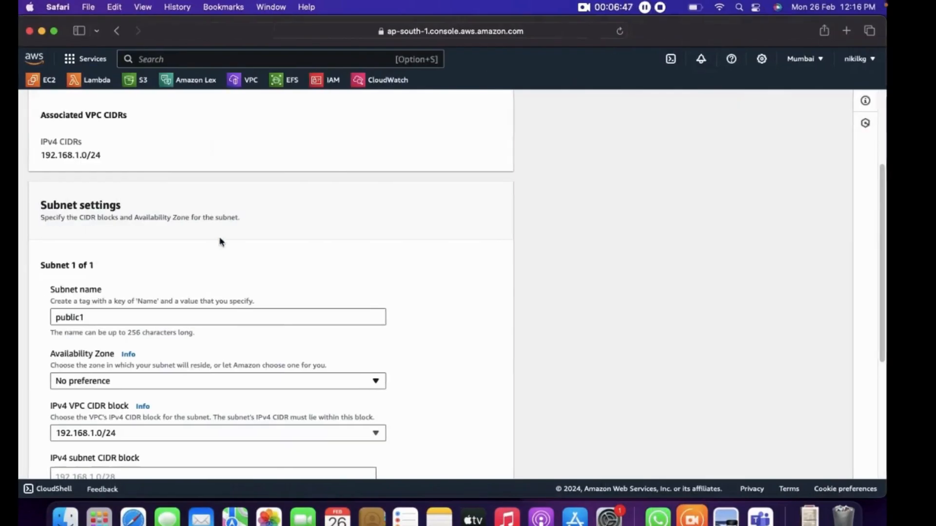
left_click(144, 379)
left_click(184, 294)
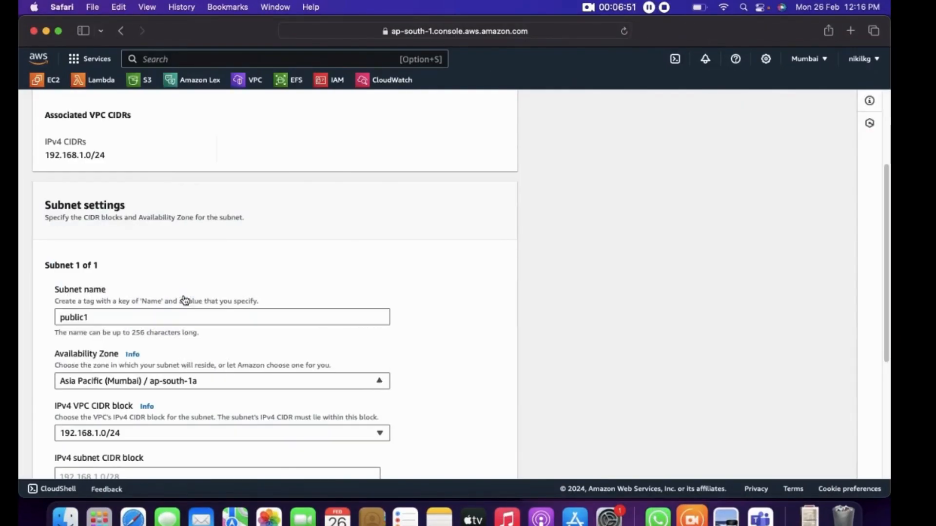
Set the public1 subnet's IPv4 subnet CIDR block to 192.168.1.0/26
scroll(183, 294, "down", 5)
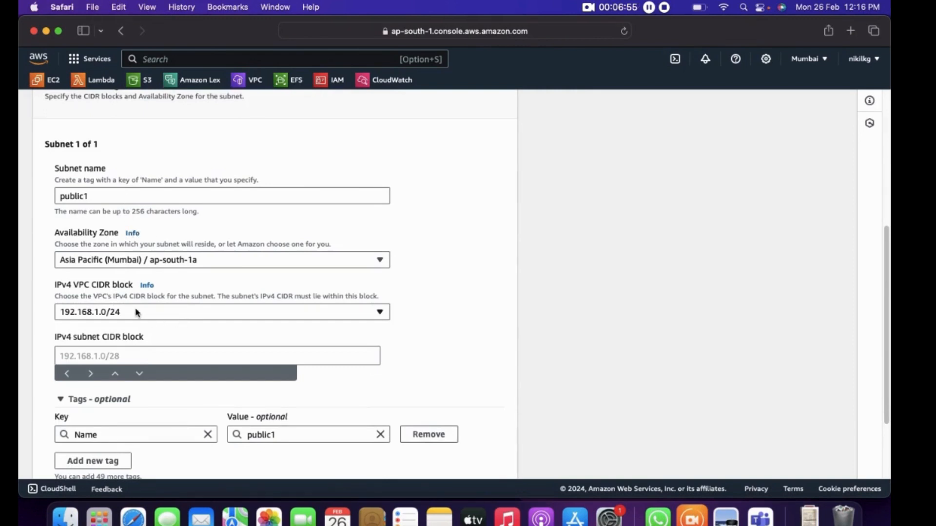
left_click(117, 309)
left_click(118, 309)
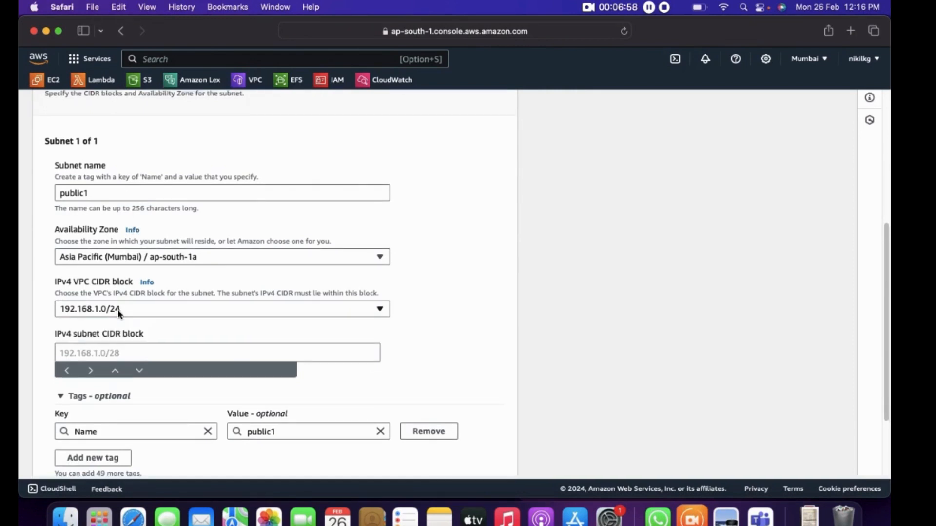
left_click(123, 351)
type("192")
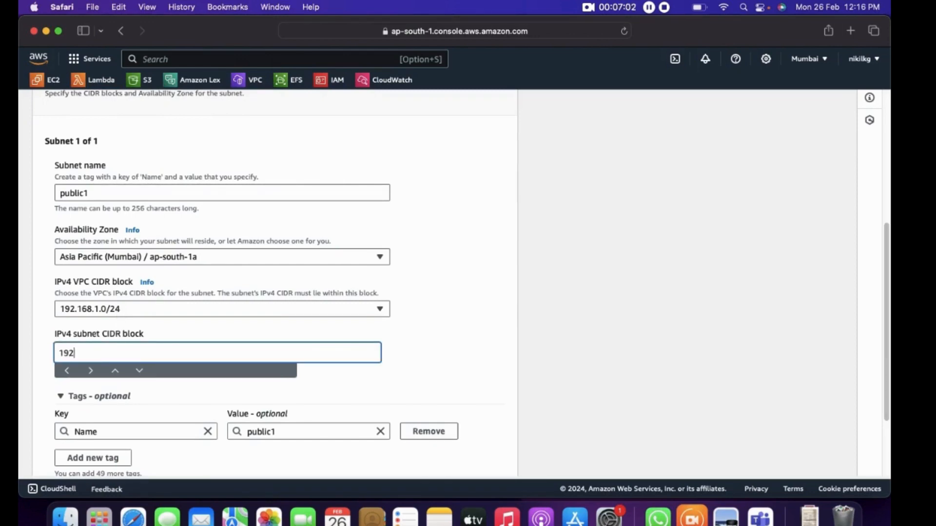
type(".168.1.0/26")
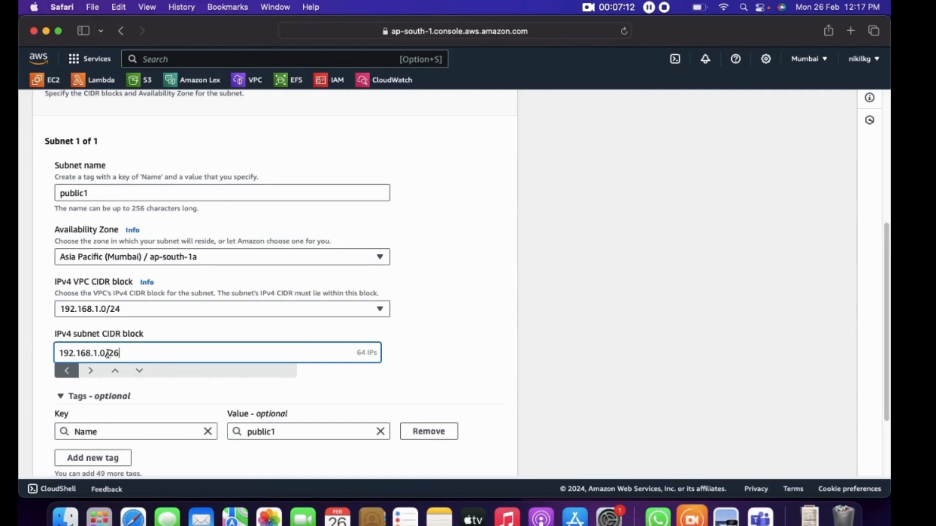
left_click_drag(121, 354, 31, 353)
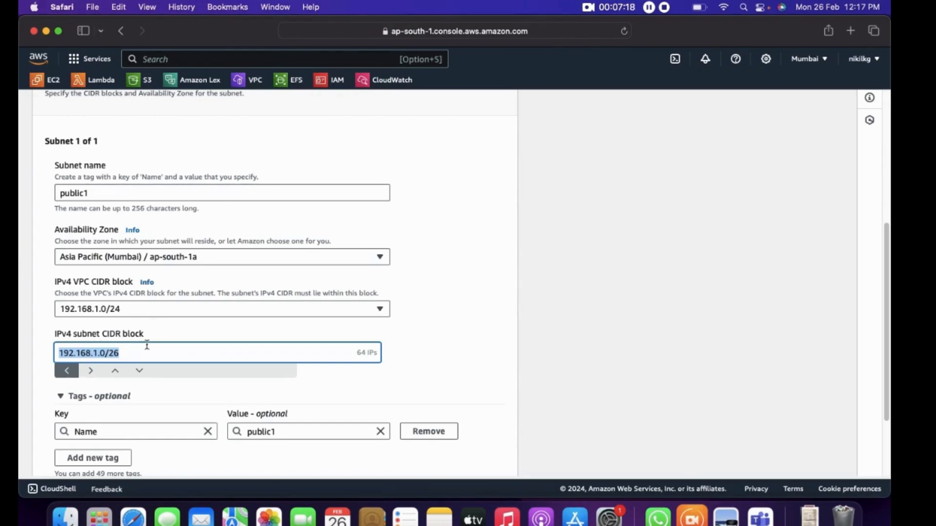
left_click(133, 353)
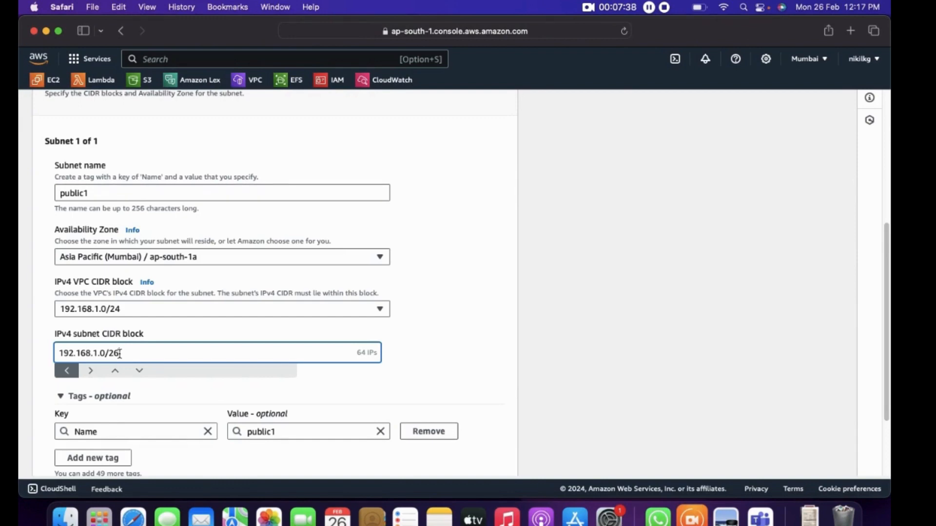
Create the public1 subnet and open the subnets list
scroll(120, 356, "down", 1)
scroll(120, 358, "down", 1)
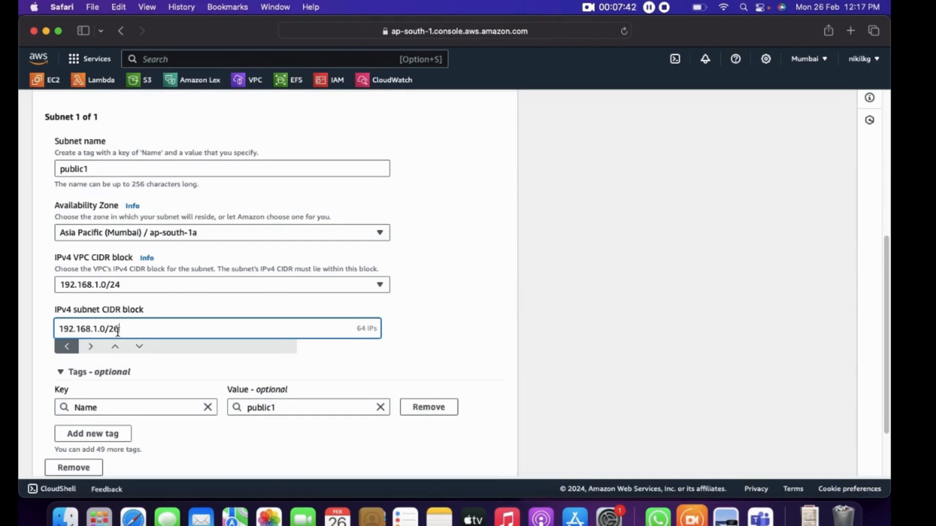
scroll(119, 334, "down", 4)
left_click(490, 459)
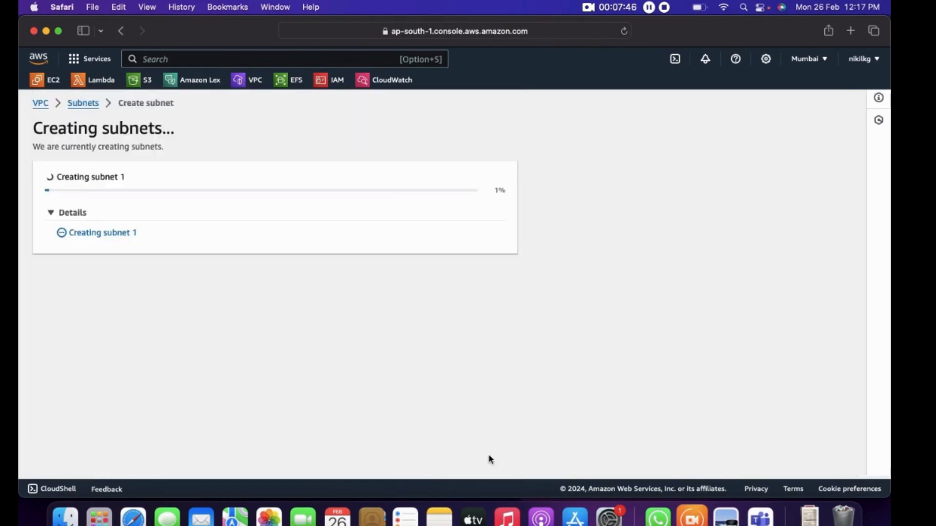
left_click(78, 226)
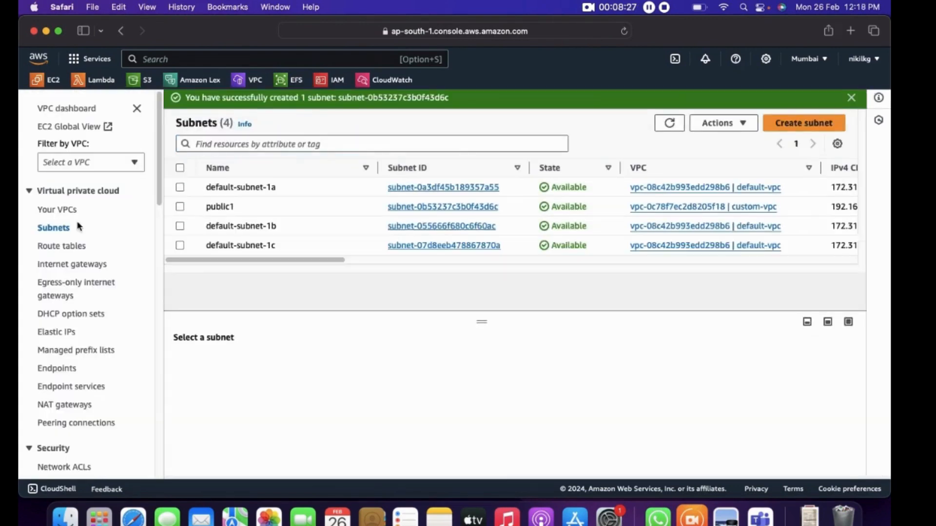
Start a new subnet in custom-vpc (192.168.1.0/24) and name it public2
left_click(803, 123)
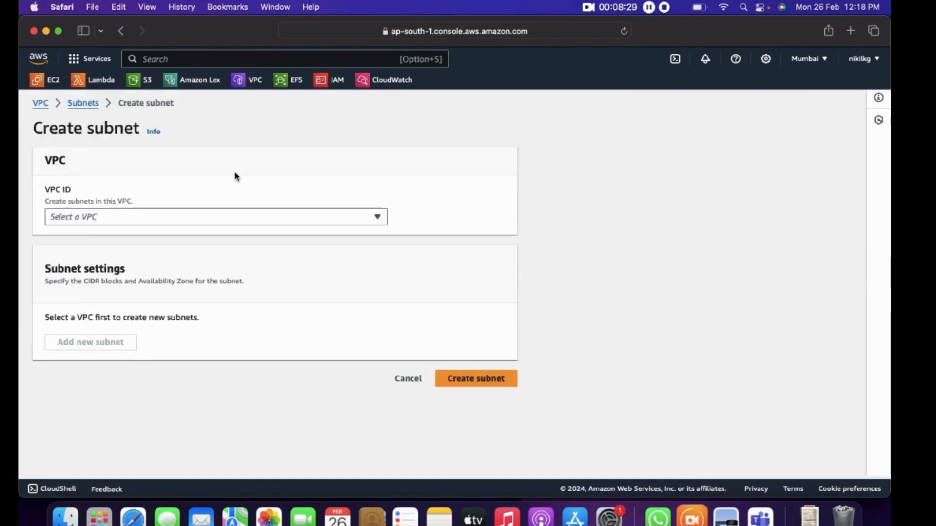
left_click(236, 219)
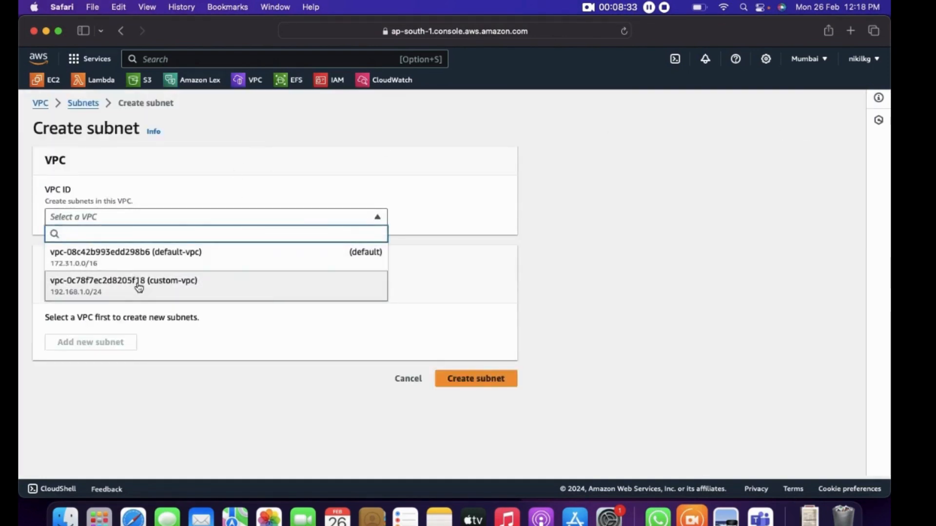
left_click(139, 286)
scroll(119, 306, "down", 3)
left_click(93, 381)
type("192")
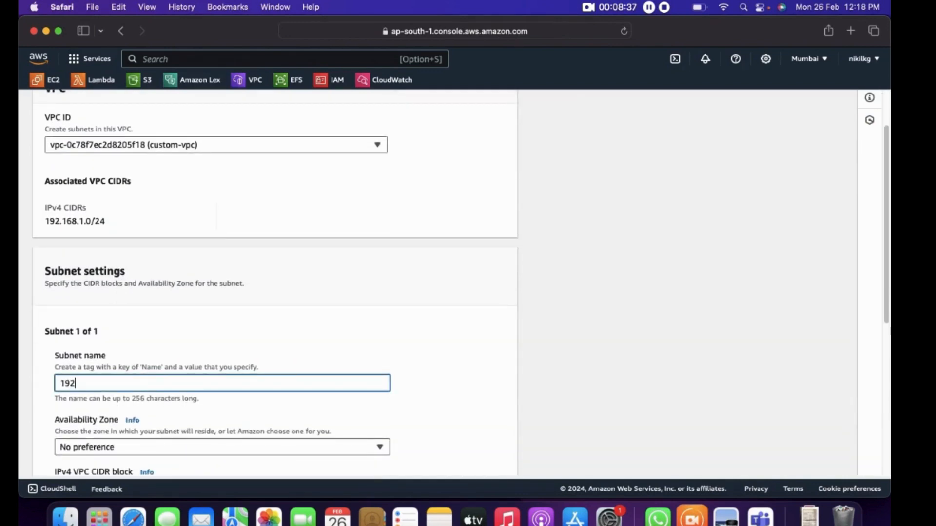
key("BackSpace")
key("BackSpace")
type("public2")
Check public2 in the Preview architecture diagram and set its availability zone in Safari to Asia Pacific (Mumbai) / ap-south-1b
key("super+Tab")
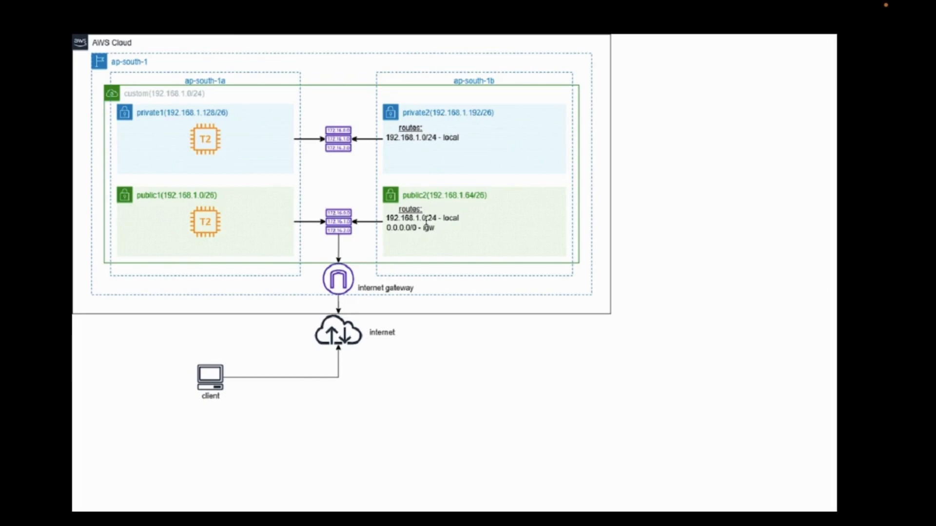
key("ctrl+Left")
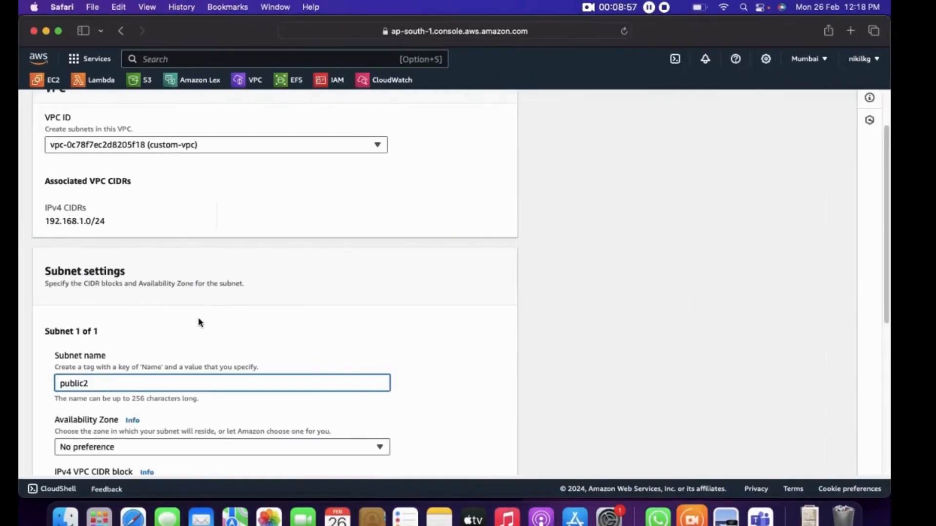
scroll(195, 312, "down", 5)
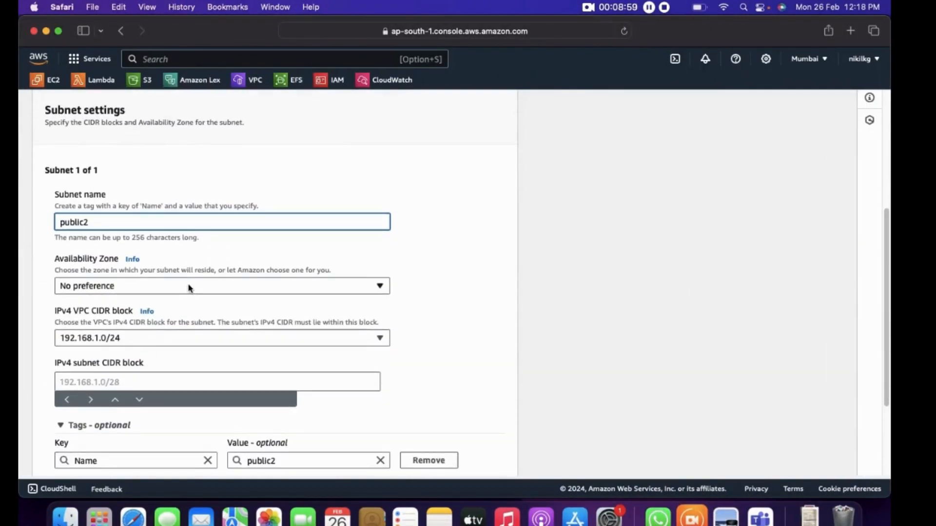
left_click(189, 288)
left_click(182, 367)
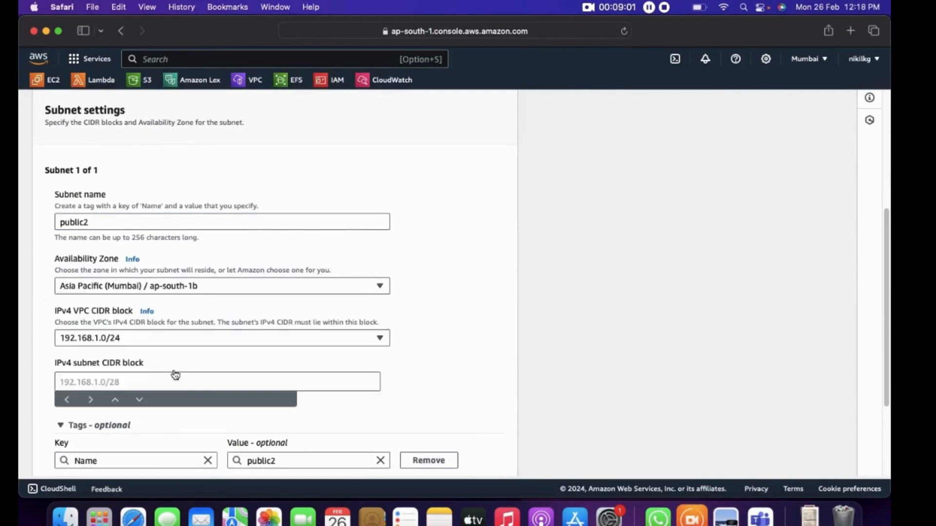
Set the public2 subnet's IPv4 subnet CIDR block to 192.168.1.64/26
left_click(137, 377)
type("192.168.")
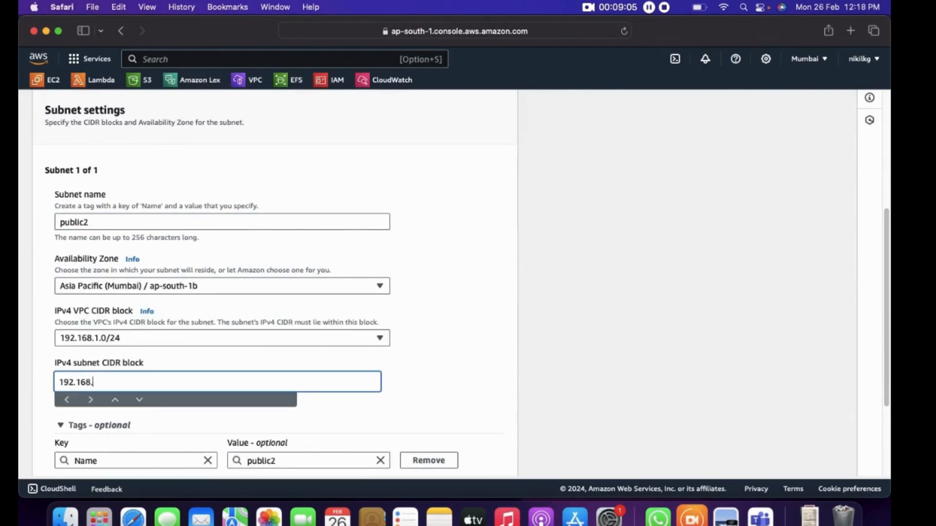
type("1.64/26")
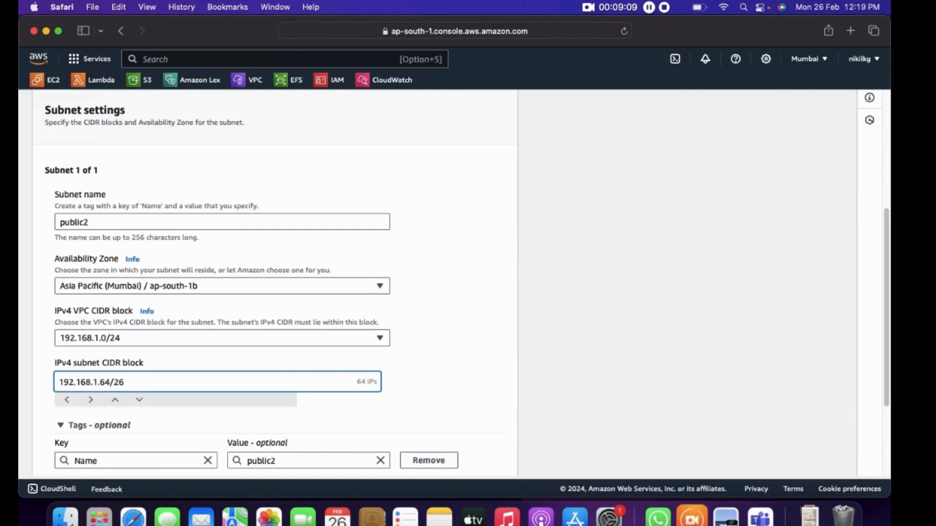
Review the public2 settings and create the subnet
scroll(453, 353, "down", 5)
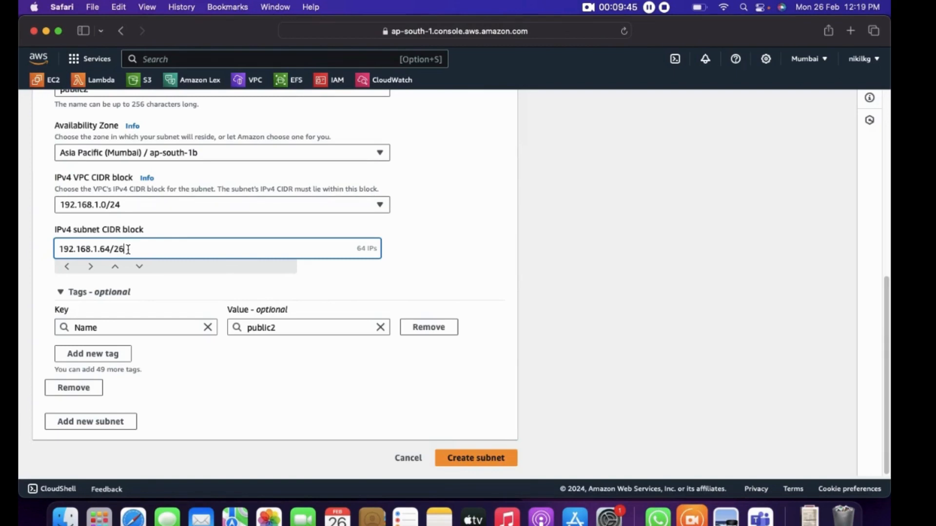
triple_click(359, 249)
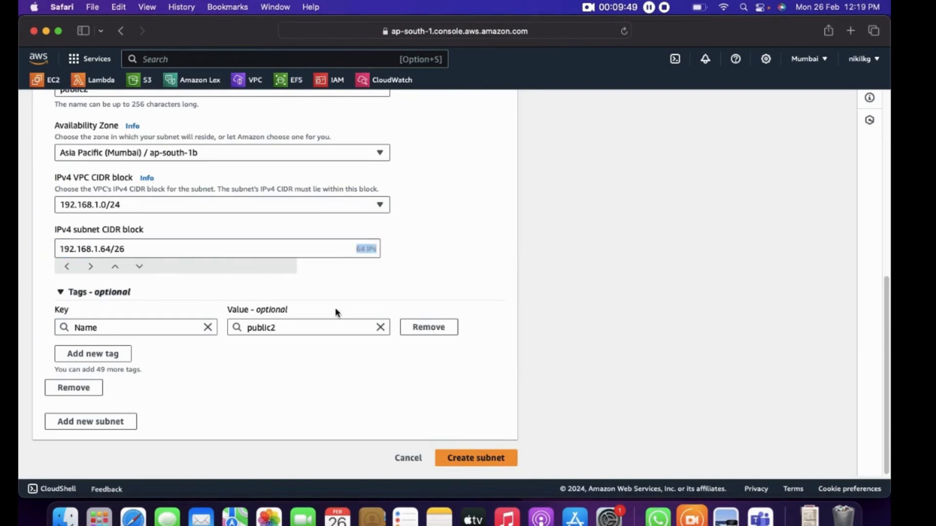
scroll(466, 323, "up", 3)
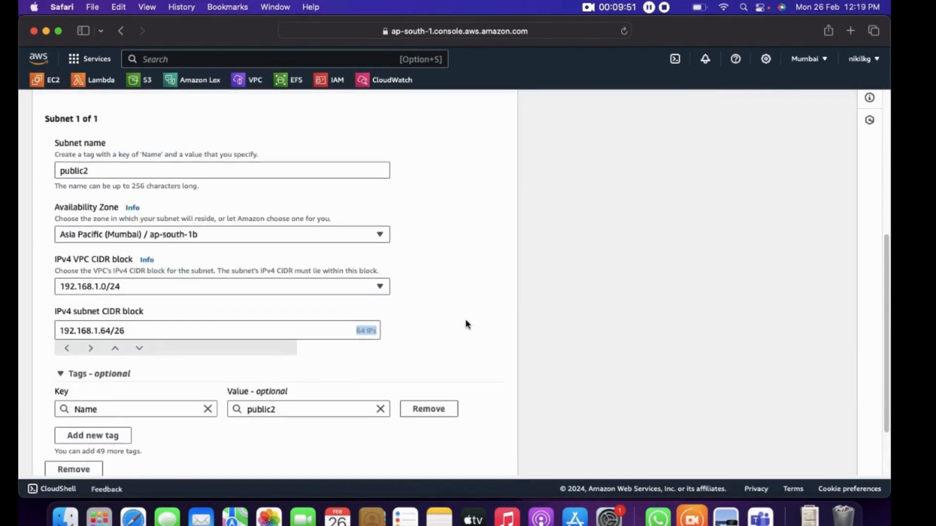
scroll(416, 296, "up", 3)
scroll(416, 297, "down", 6)
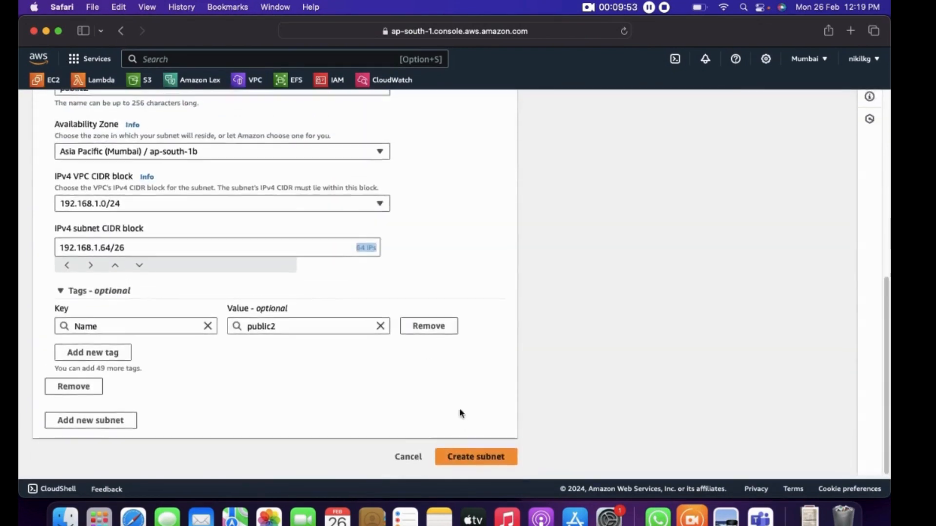
left_click(463, 459)
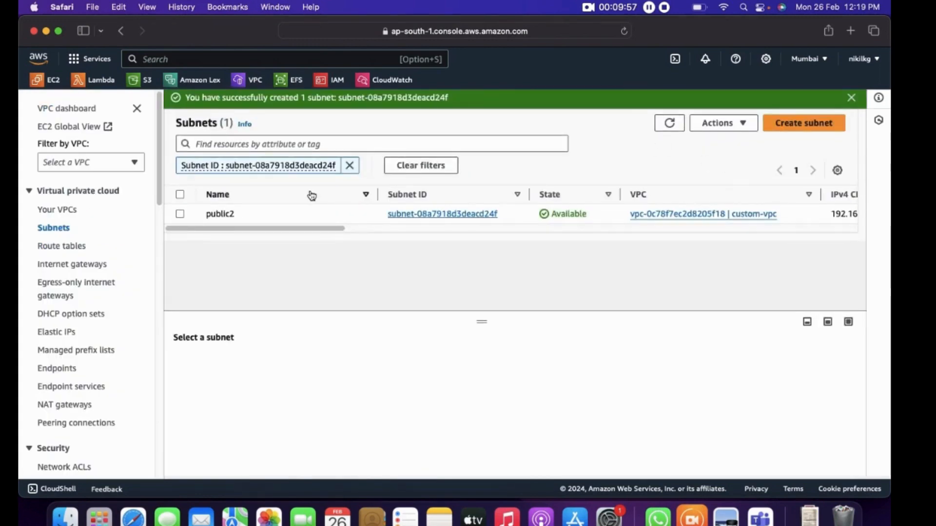
Show all subnets without the ID filter and examine public2's IPv4 CIDR and availability zone
left_click(352, 165)
left_click(670, 123)
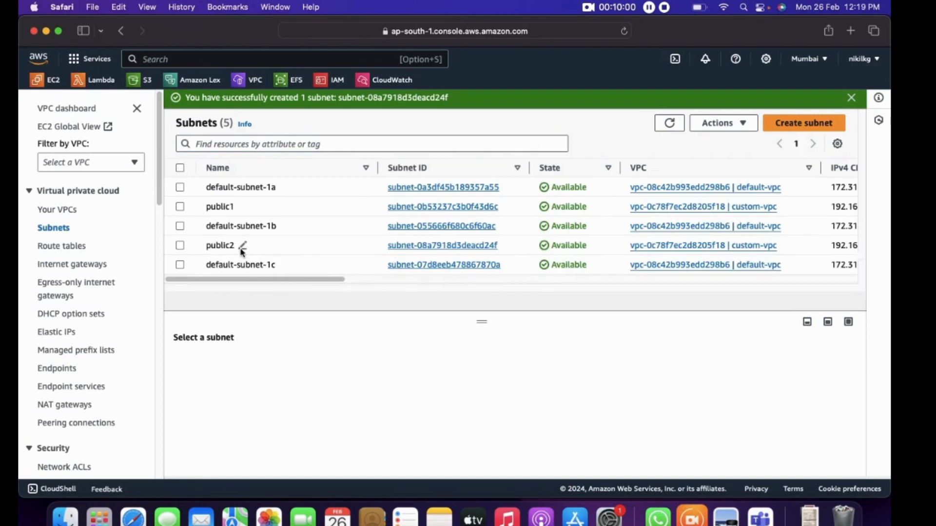
left_click(180, 244)
scroll(279, 285, "right", 10)
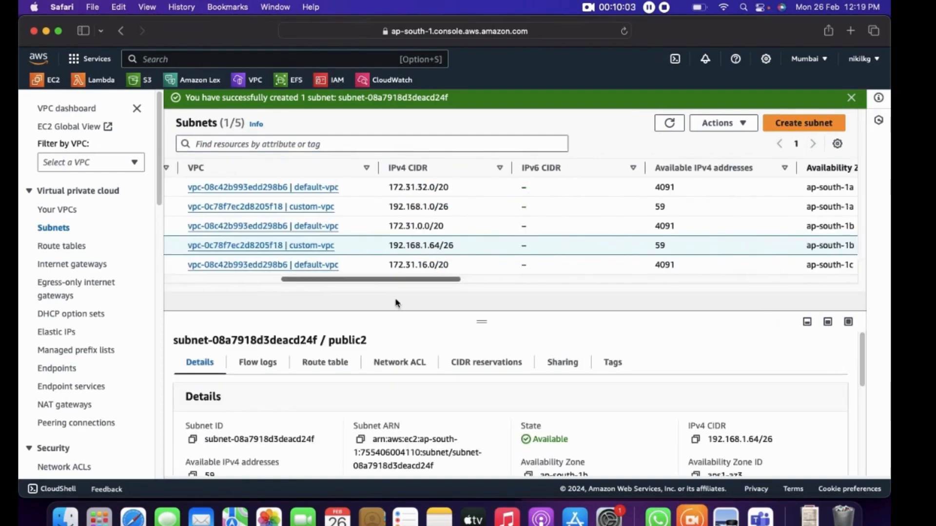
scroll(383, 275, "left", 10)
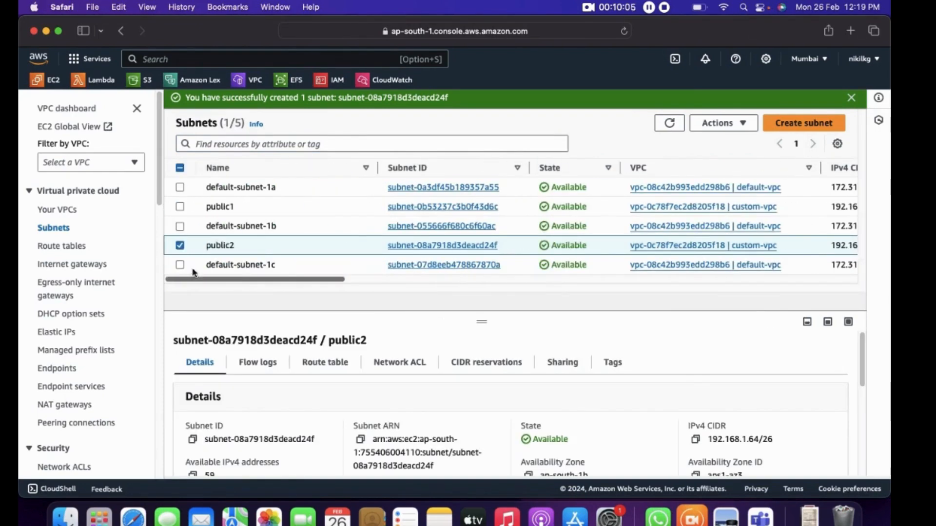
left_click(181, 245)
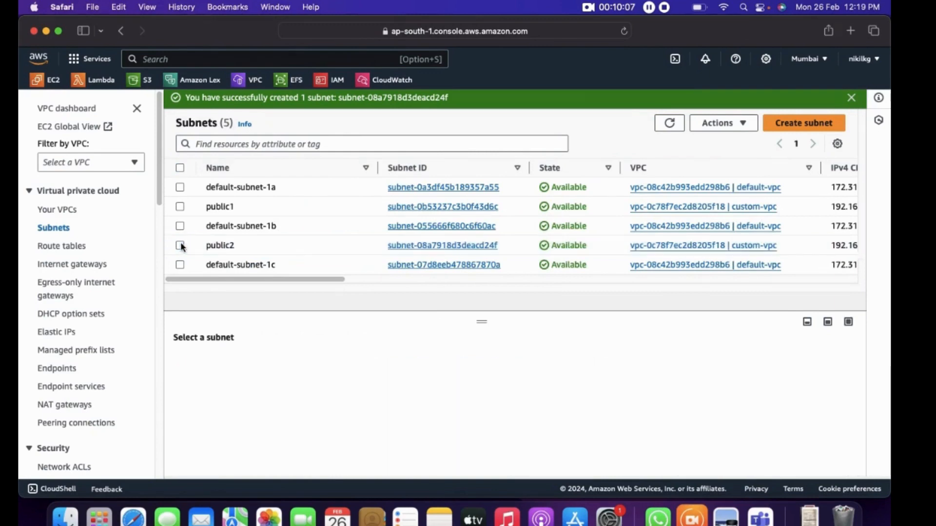
Start another subnet, check the private subnets in the Preview diagram, and choose custom-vpc as its VPC in Safari
left_click(824, 123)
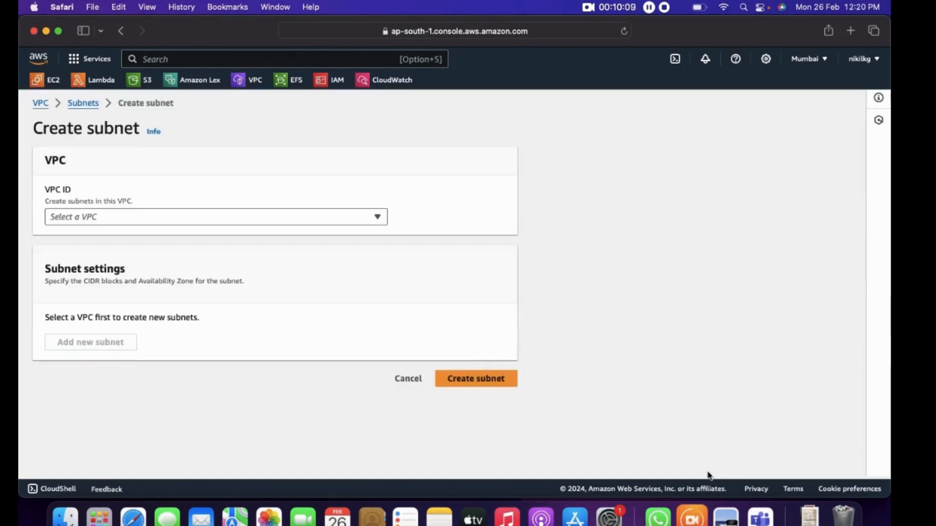
left_click(725, 517)
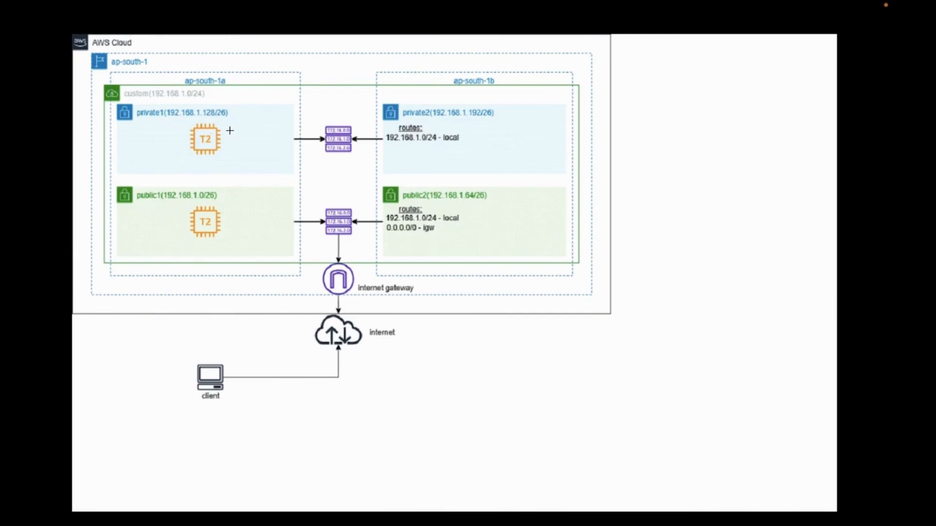
key("super+Tab")
left_click(144, 217)
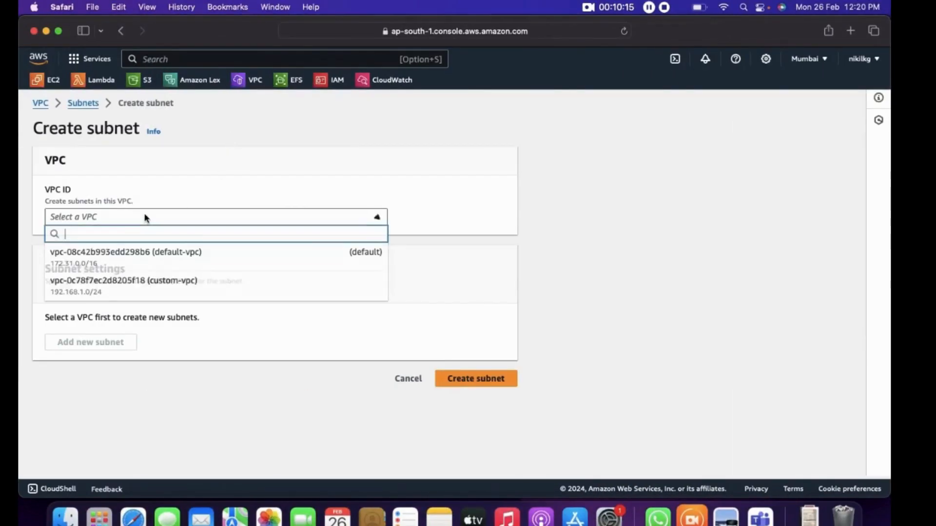
left_click(140, 291)
scroll(123, 349, "down", 2)
Enter 192.168.1.128/26 as the subnet name
left_click(109, 422)
type("192.168.1.")
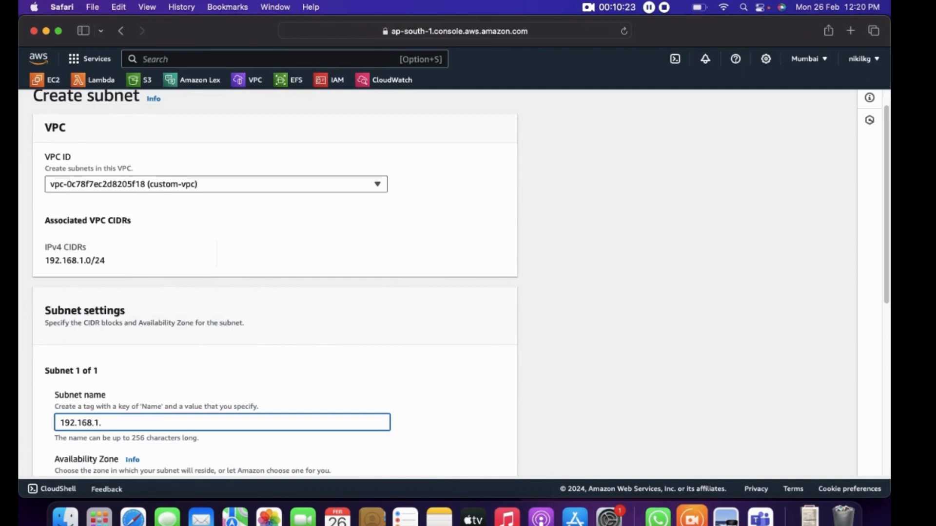
type("1")
type("2")
type("6")
Set the availability zone to Asia Pacific (Mumbai) / ap-south-1a, verify it against the Preview diagram, and return to Safari
scroll(363, 251, "down", 5)
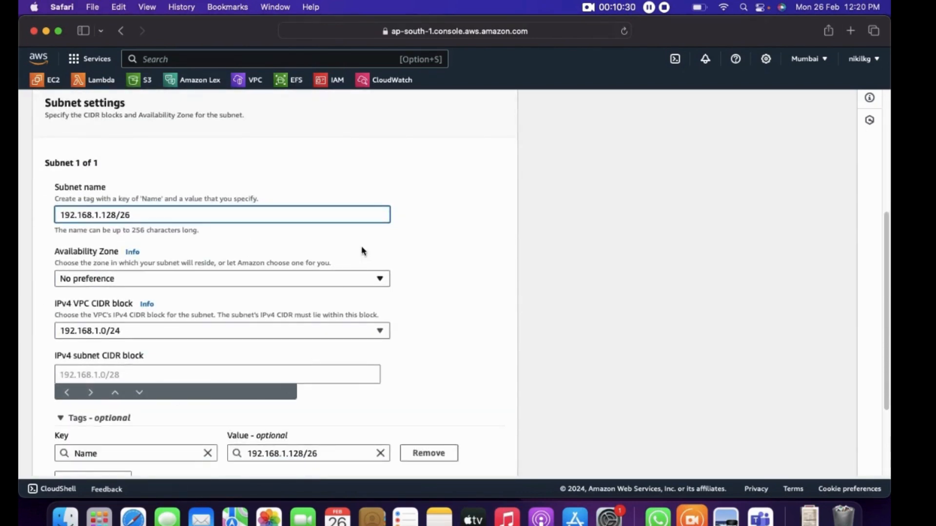
left_click(380, 278)
left_click(199, 334)
key("ctrl+Right")
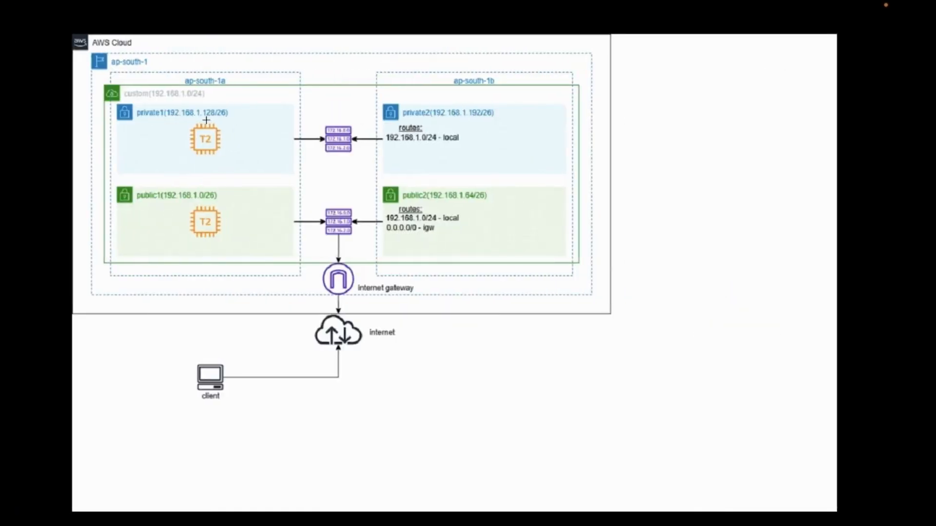
key("ctrl+Left")
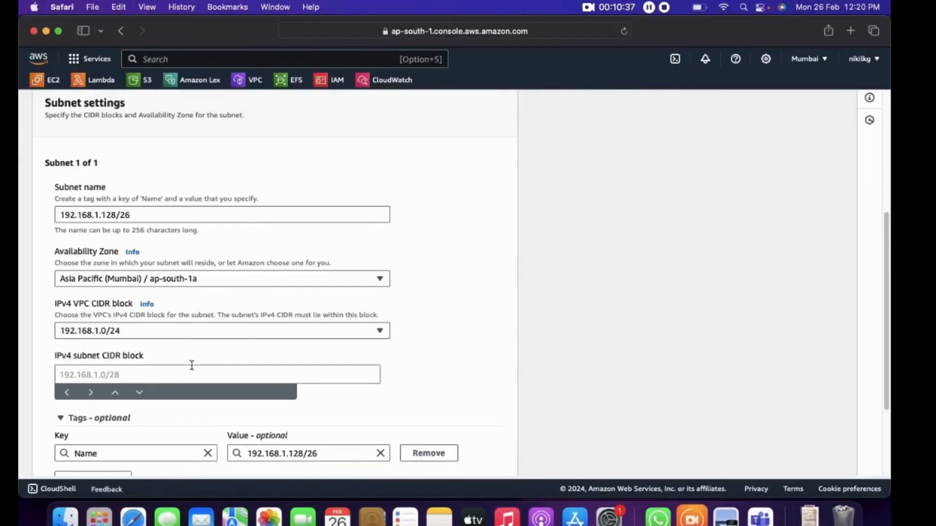
Set the new subnet's IPv4 subnet CIDR block to 192.168.1.128/26
scroll(195, 423, "down", 3)
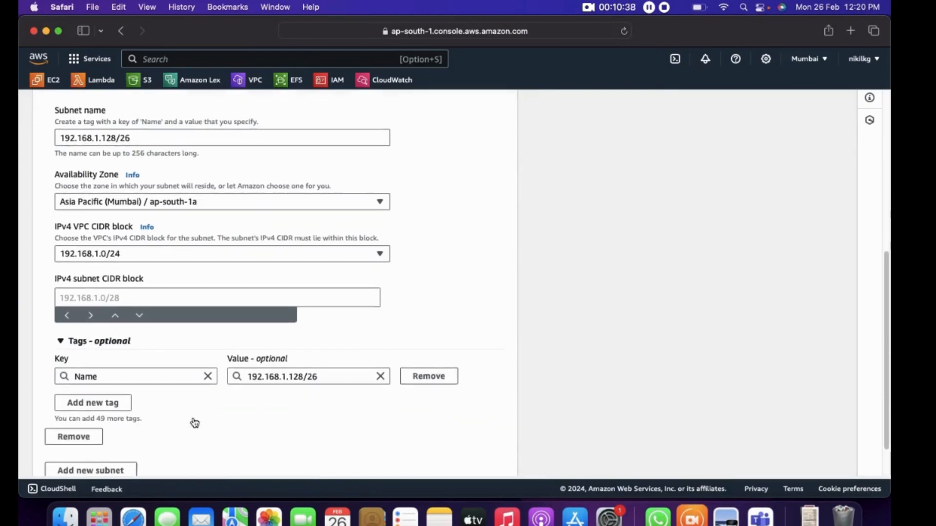
left_click(125, 294)
type("192.1")
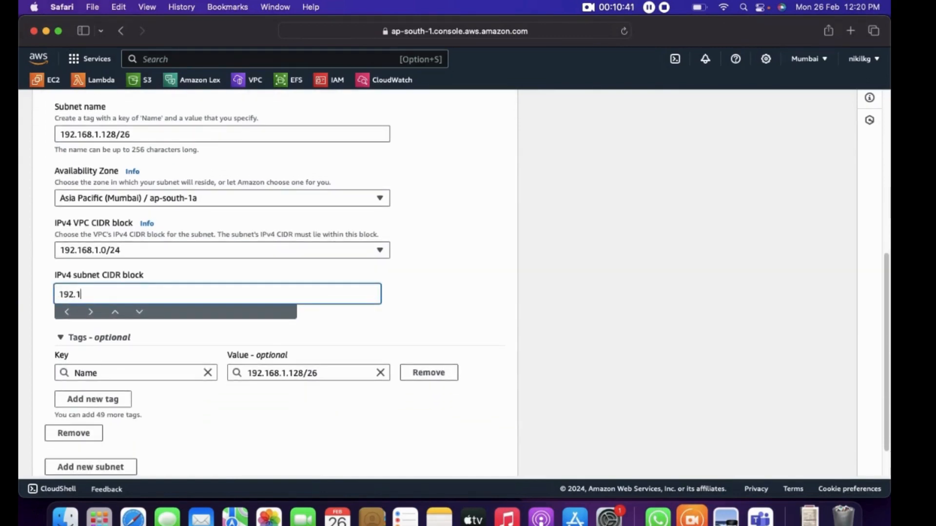
type("68")
key("BackSpace")
key("BackSpace")
key("BackSpace")
type("168.1.128/26")
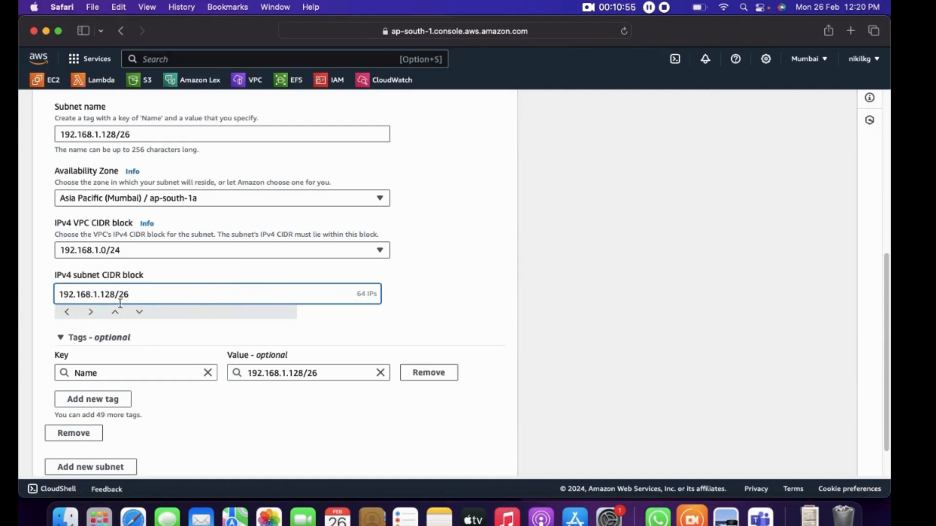
Review the subnet settings and replace the subnet name with private1
scroll(162, 360, "down", 2)
scroll(162, 360, "up", 3)
scroll(164, 367, "down", 3)
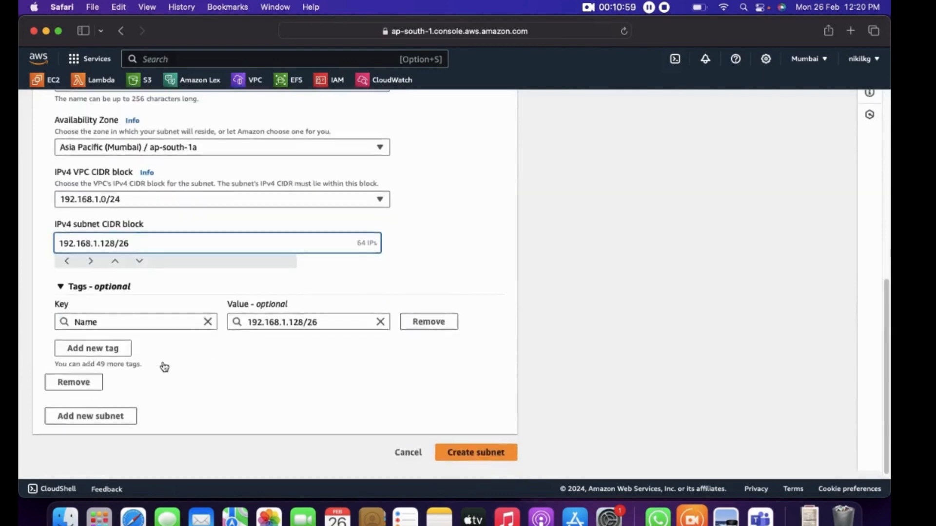
scroll(163, 365, "up", 5)
left_click_drag(139, 241, 18, 242)
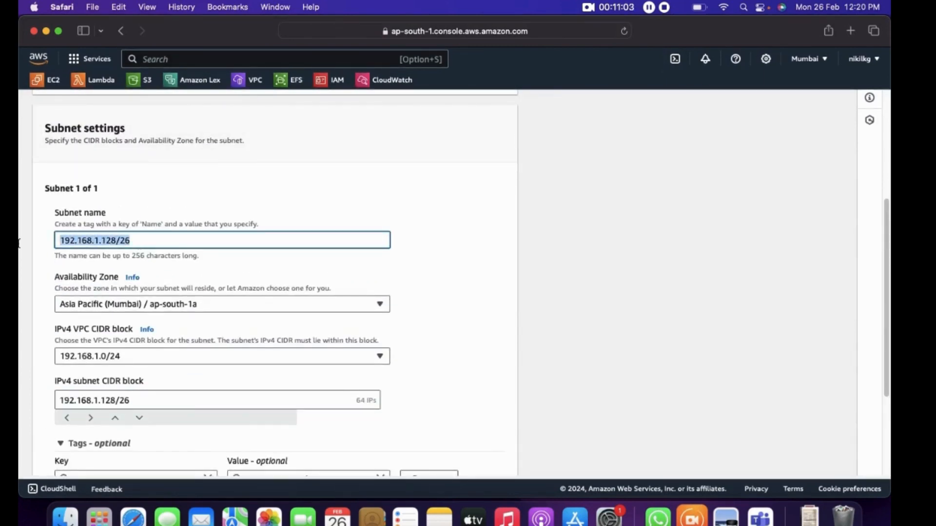
key("BackSpace")
type("private1")
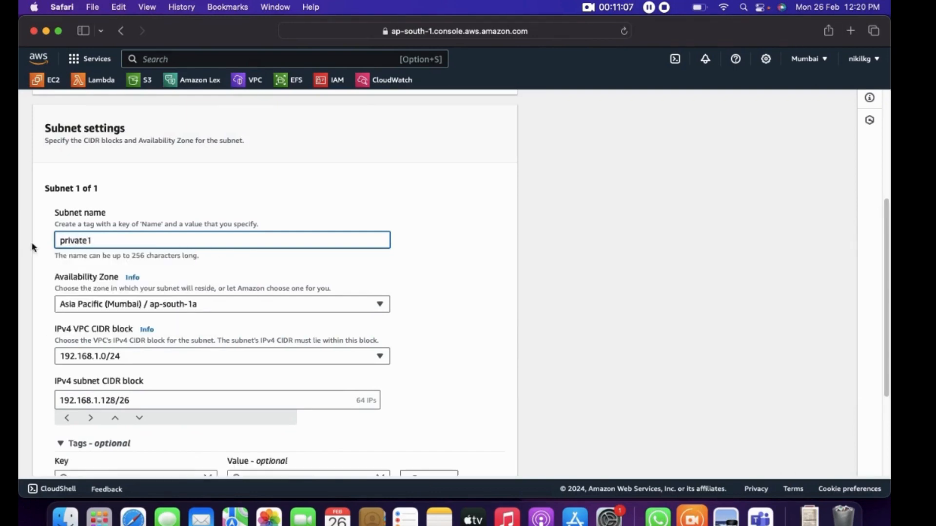
Create the private1 subnet and show the full subnets list with the IPv4 CIDR column
scroll(314, 235, "down", 5)
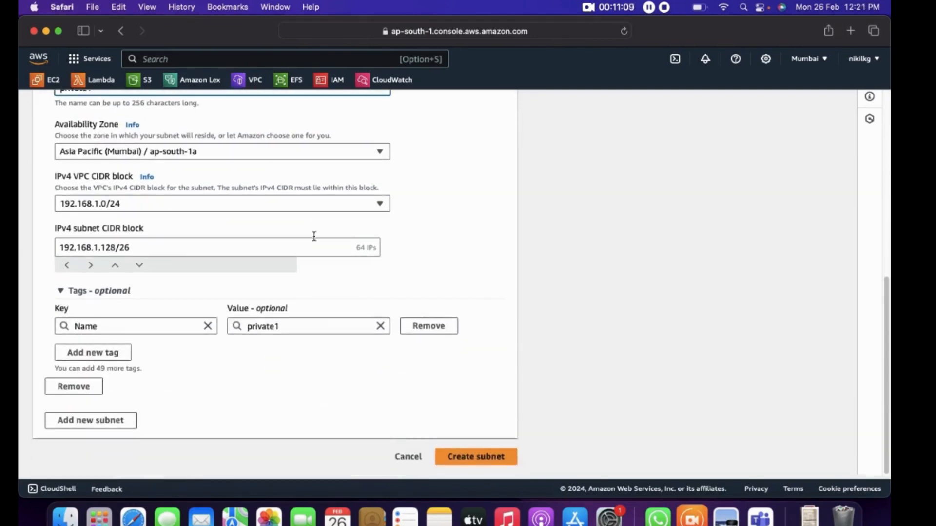
left_click(472, 458)
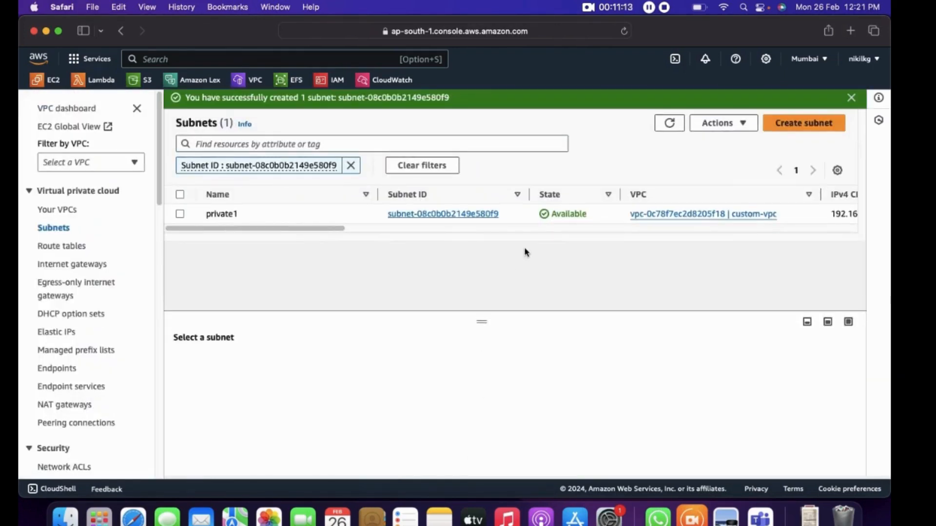
left_click(351, 165)
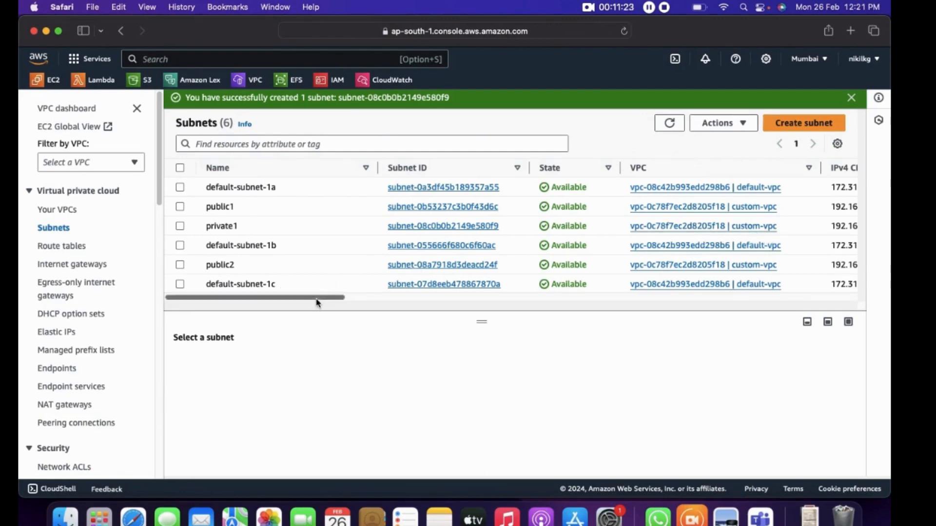
left_click_drag(317, 302, 361, 301)
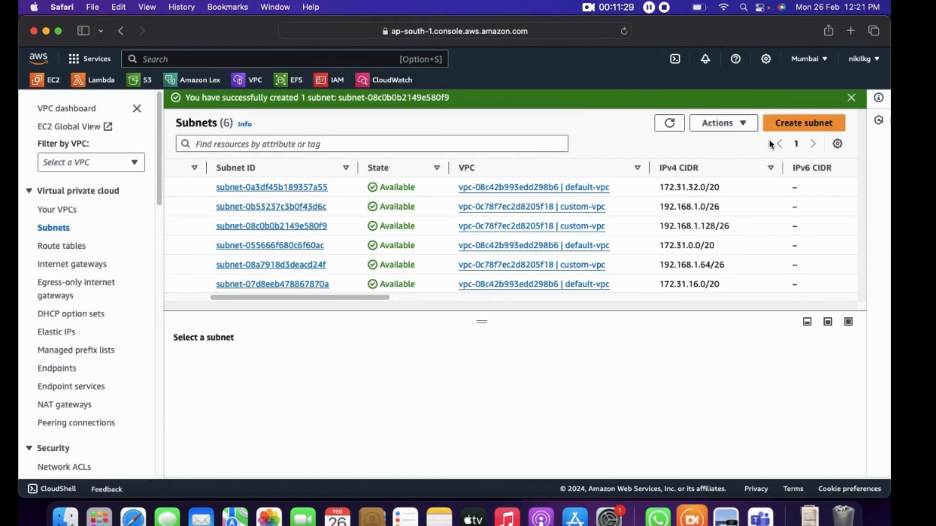
Start a new subnet in custom-vpc and name it private2
left_click(794, 126)
left_click(192, 220)
left_click(143, 289)
scroll(122, 329, "down", 5)
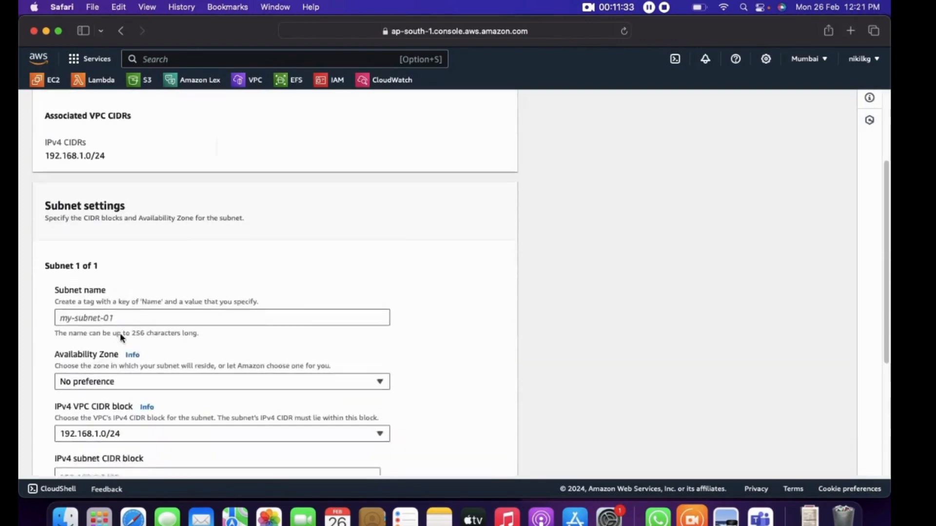
left_click(125, 302)
type("priva")
type("te1")
key("BackSpace")
type("2")
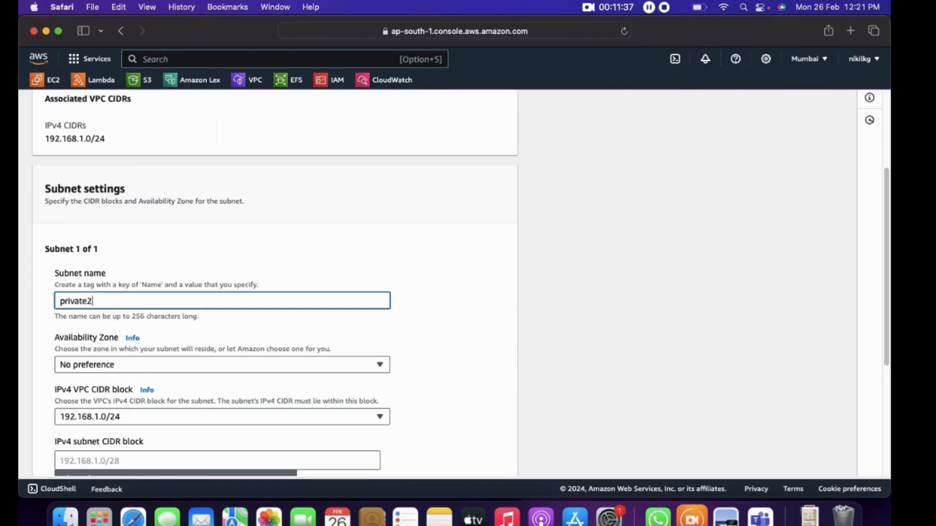
Set the private2 subnet's availability zone to Asia Pacific (Mumbai) / ap-south-1b
scroll(460, 286, "down", 3)
left_click(379, 303)
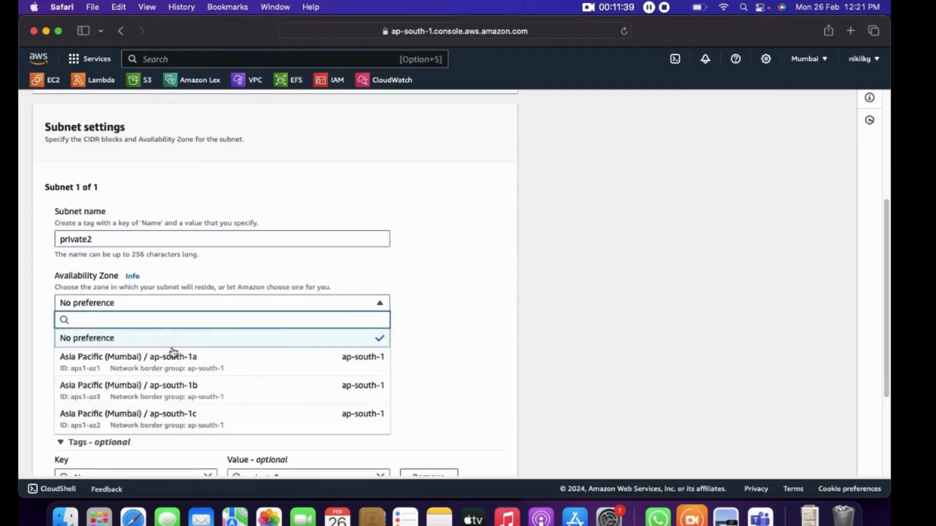
left_click(193, 390)
Set the private2 subnet's IPv4 subnet CIDR block to 192.168.1.192/26
scroll(194, 390, "down", 4)
left_click(130, 300)
type("192.168.1.")
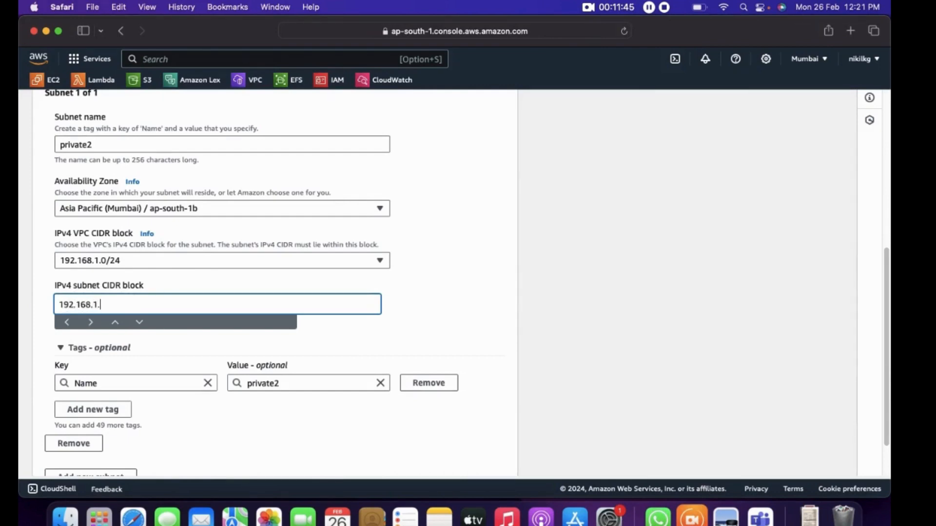
type("192/26")
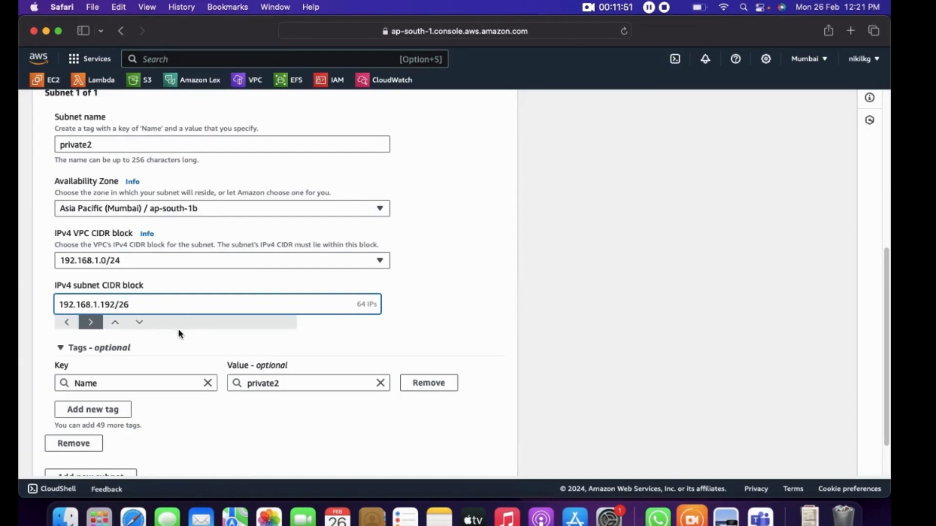
Review the private2 subnet settings and create the subnet
scroll(180, 334, "down", 1)
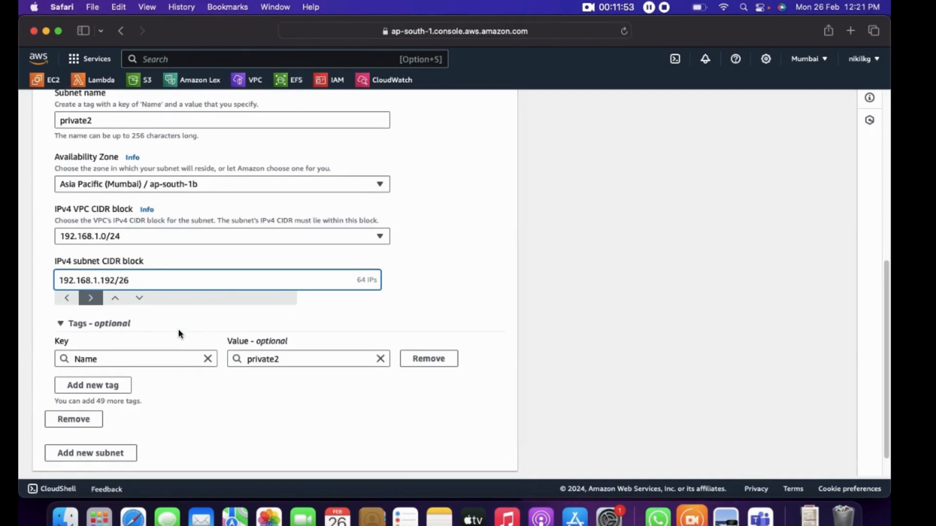
scroll(178, 333, "up", 3)
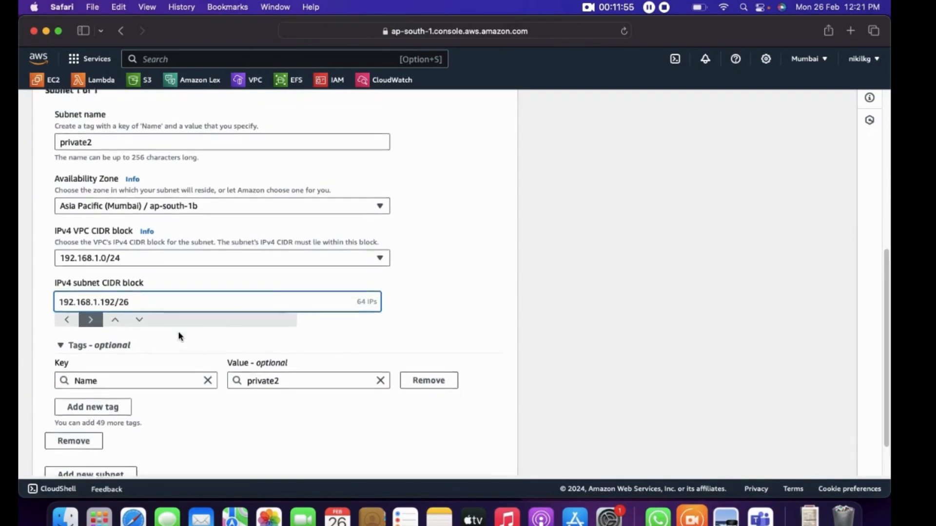
scroll(178, 332, "down", 4)
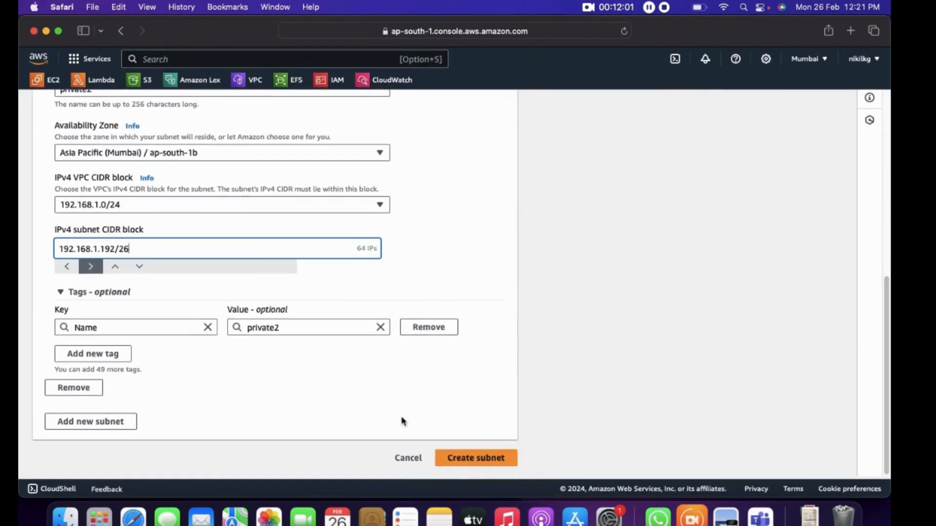
scroll(403, 422, "up", 3)
scroll(401, 439, "down", 3)
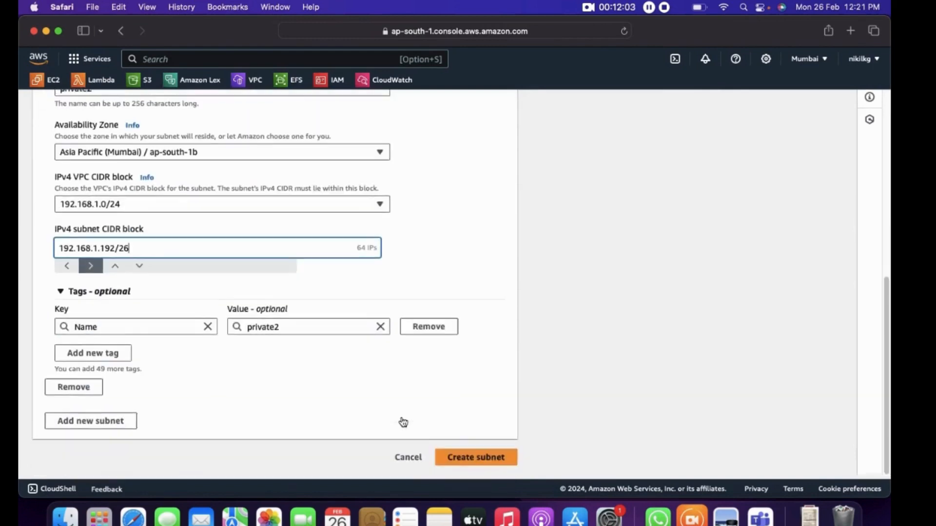
left_click(493, 458)
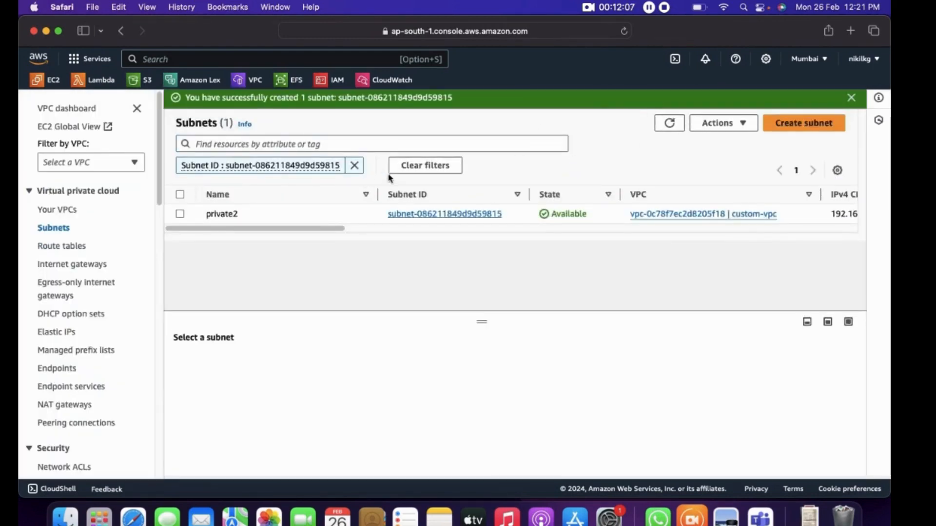
Show the refreshed list of all subnets sorted by name and compare it with the architecture diagram in Preview
left_click(354, 166)
left_click(669, 124)
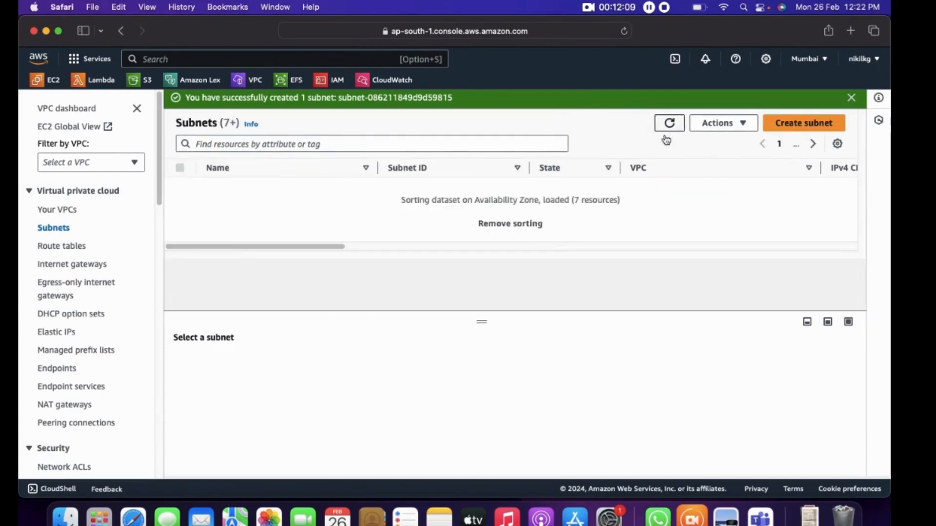
left_click(286, 172)
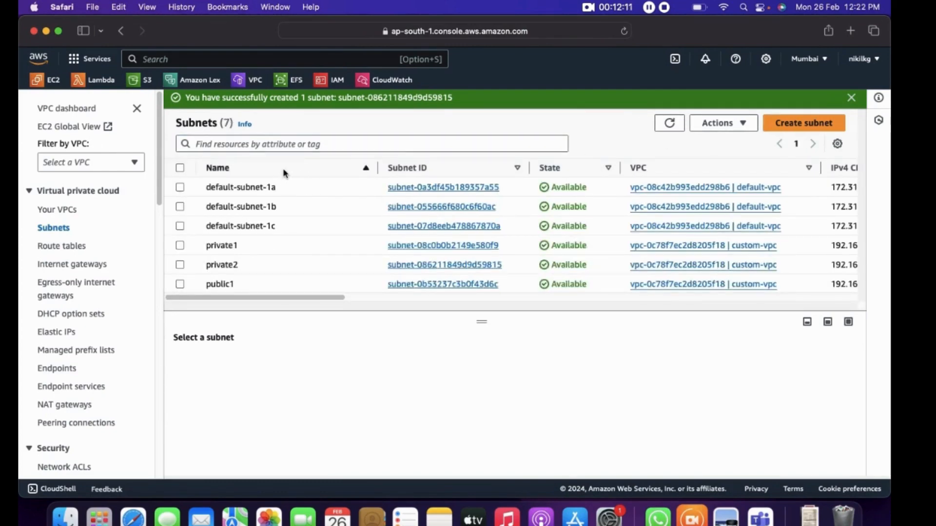
scroll(247, 265, "down", 1)
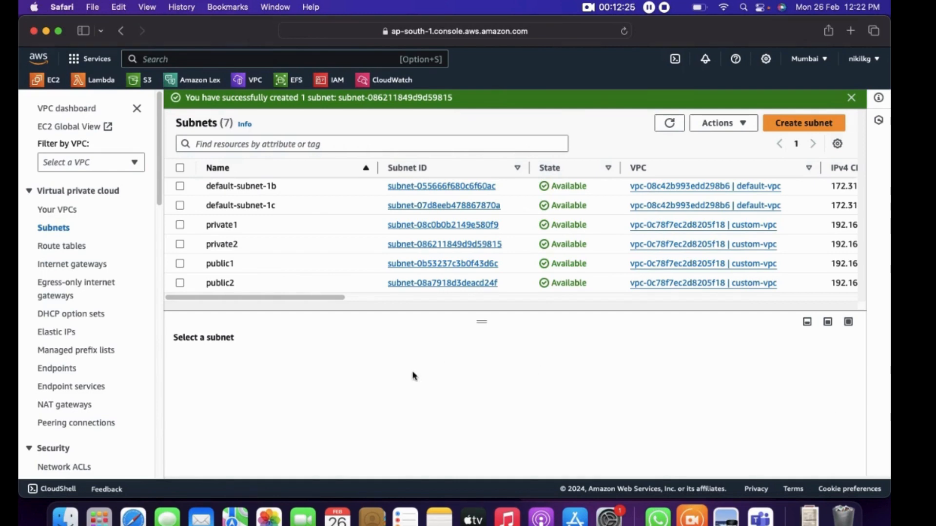
left_click(725, 519)
Enable auto-assign public IPv4 address in the public1 subnet's settings and save
left_click(183, 264)
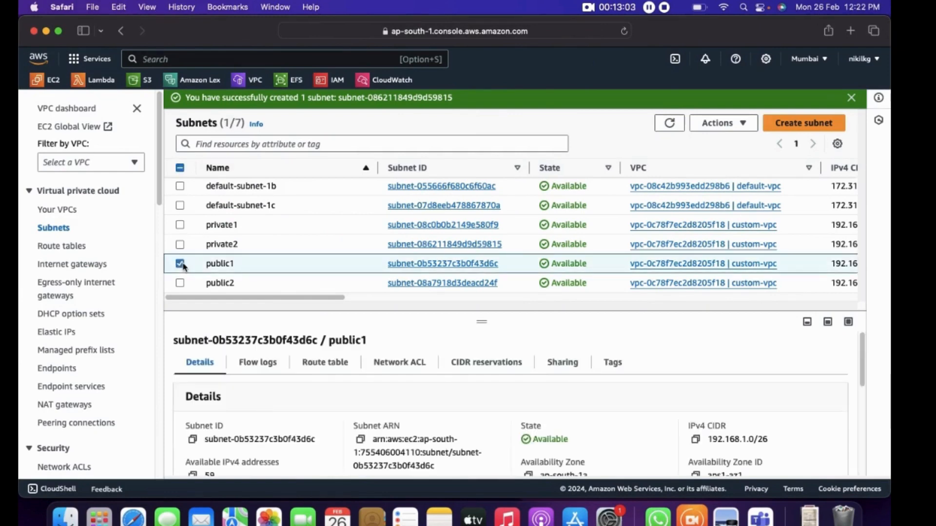
left_click(744, 124)
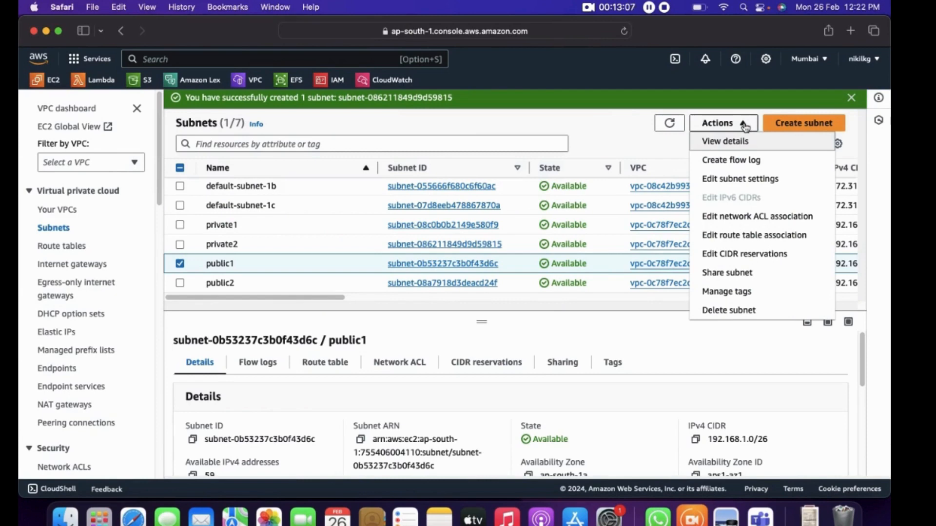
left_click(749, 180)
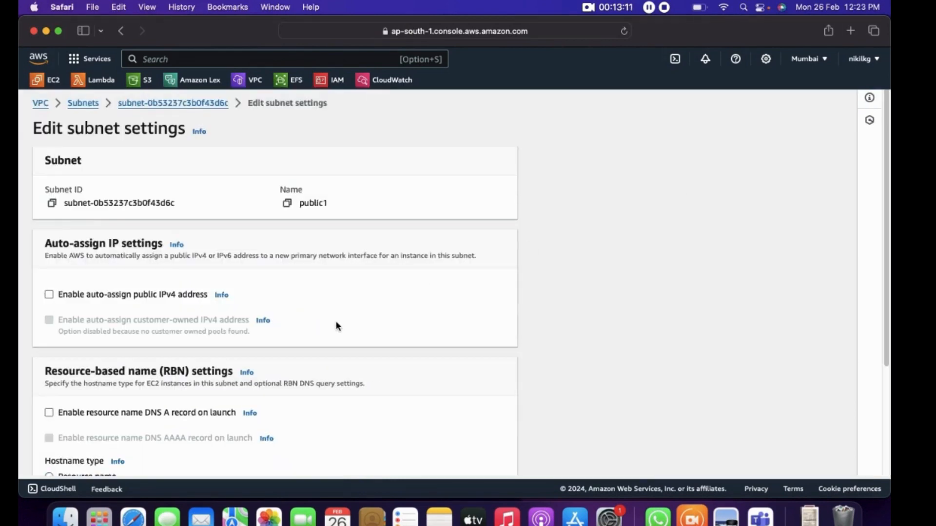
scroll(336, 325, "down", 2)
left_click(49, 252)
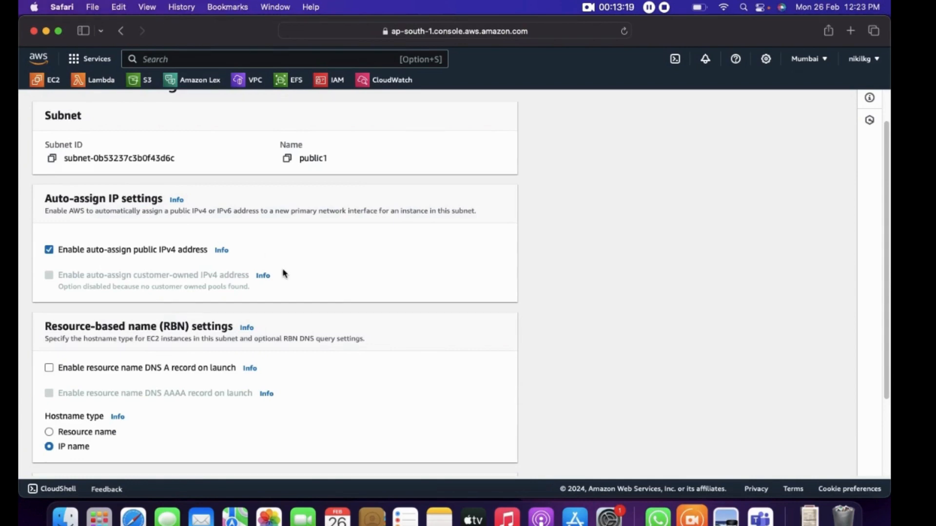
scroll(284, 274, "down", 4)
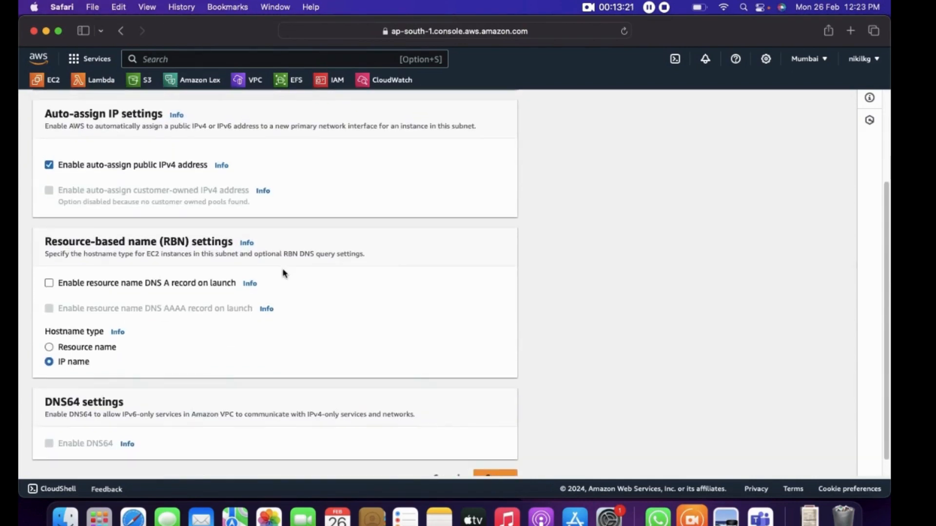
scroll(409, 381, "down", 1)
left_click(506, 463)
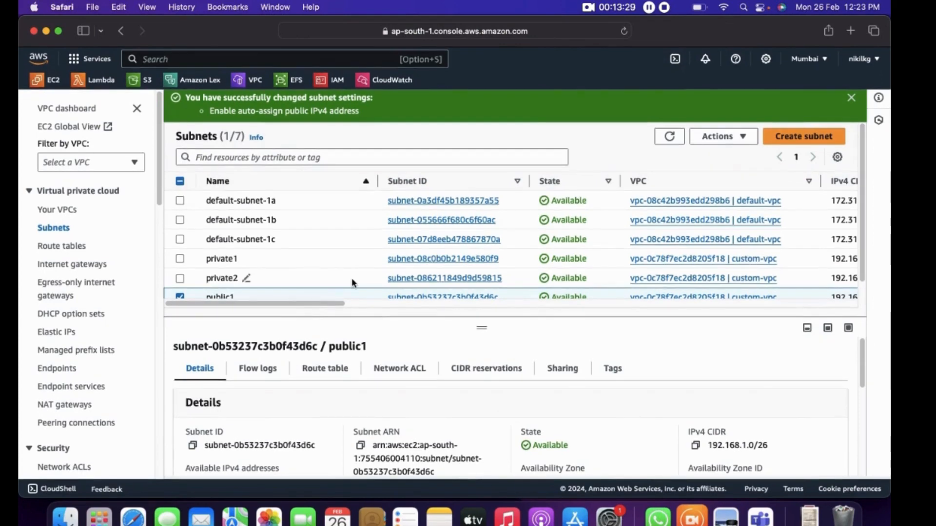
Replace the public1 selection with public2, enable auto-assign public IPv4 address in its subnet settings and save
scroll(353, 283, "down", 2)
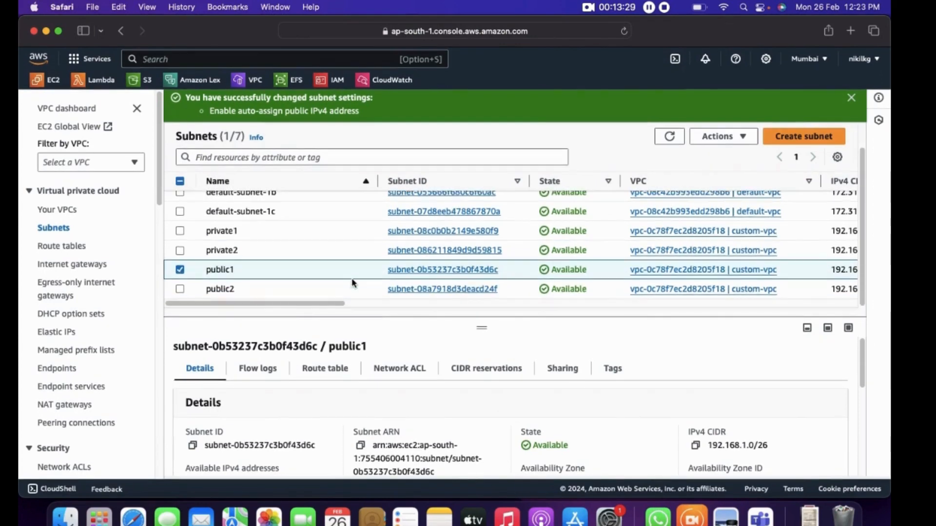
left_click(180, 271)
left_click(179, 289)
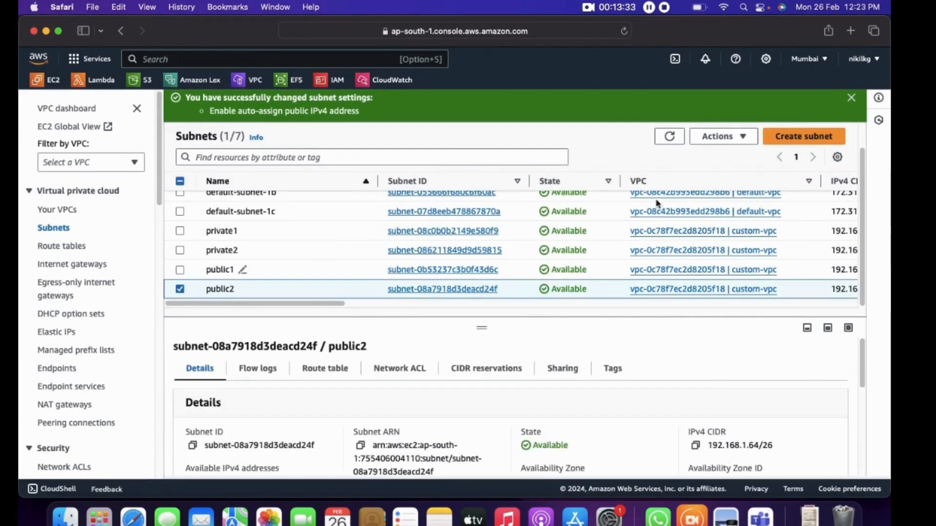
left_click(744, 137)
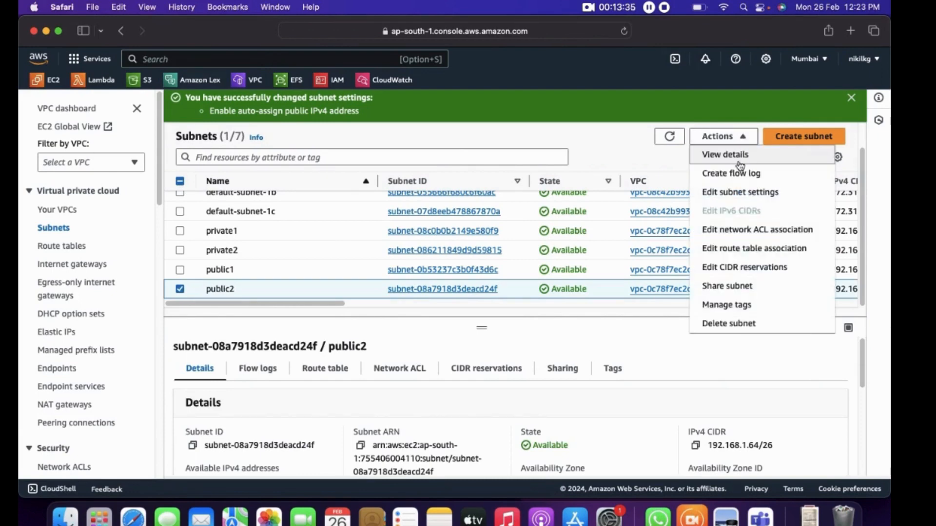
left_click(740, 193)
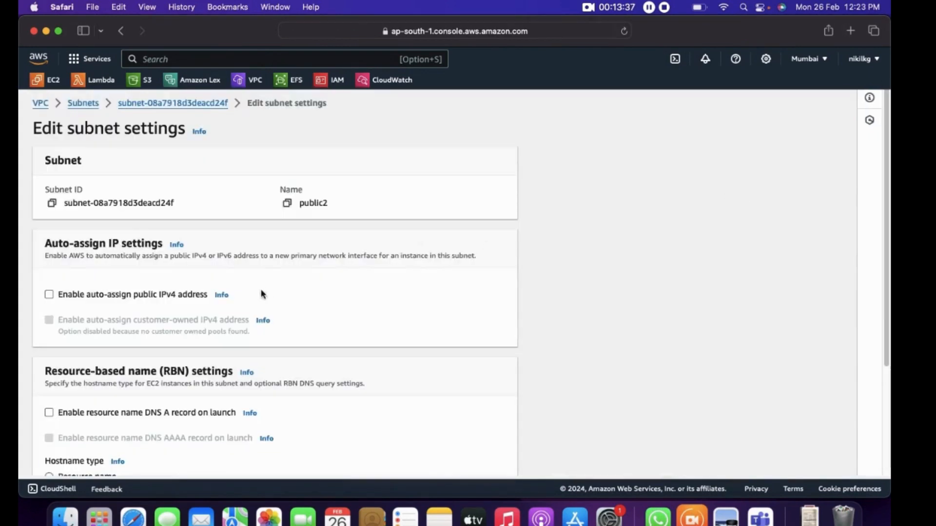
scroll(117, 303, "down", 1)
scroll(117, 303, "down", 1)
left_click(107, 263)
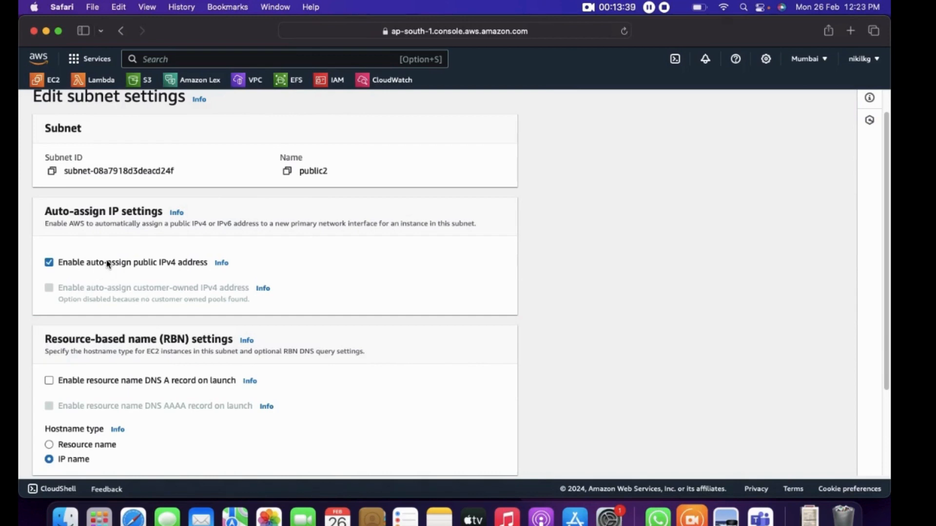
scroll(515, 314, "down", 4)
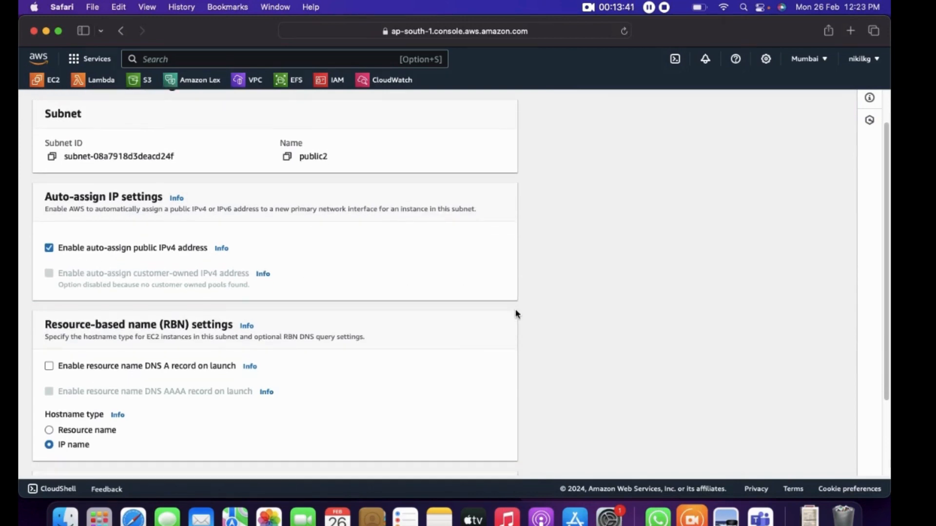
scroll(516, 313, "down", 2)
left_click(493, 458)
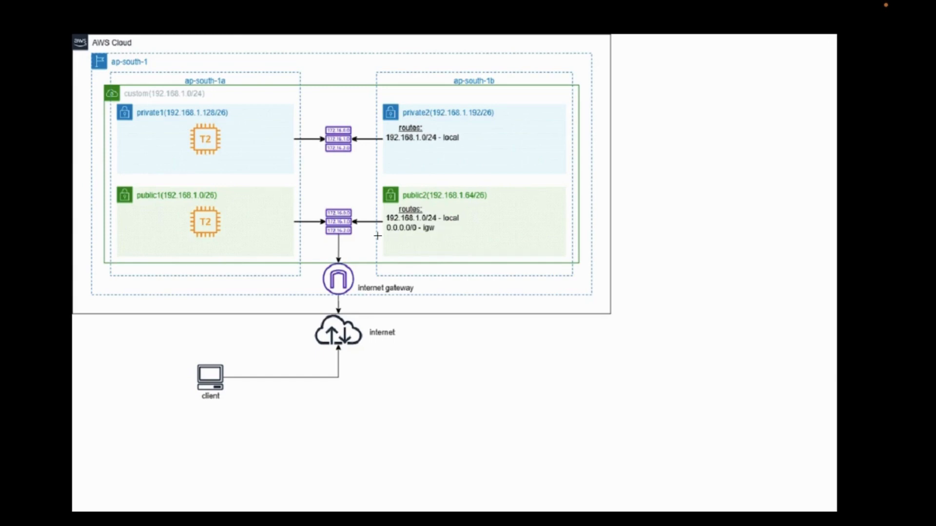
Toggle the architecture diagram out of and back into full screen in Preview, and return to Safari
key("Escape")
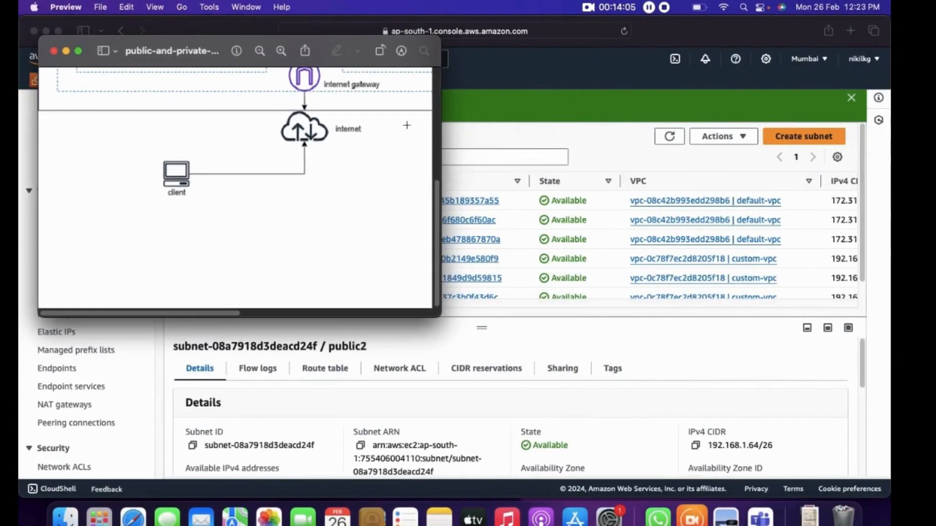
left_click(80, 52)
key("super+Tab")
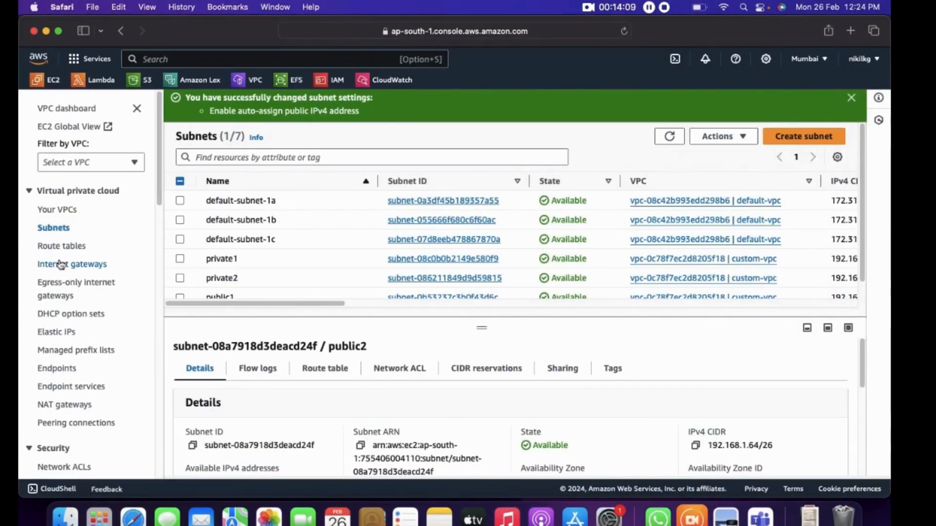
Show the routes of custom-route-table and compare them with the route tables in the architecture diagram
left_click(71, 248)
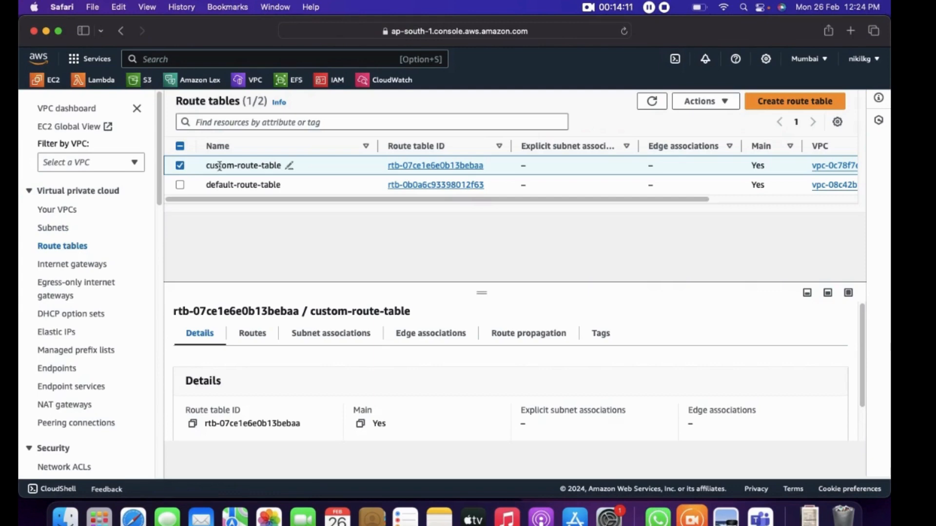
left_click(180, 165)
left_click(181, 166)
left_click(262, 336)
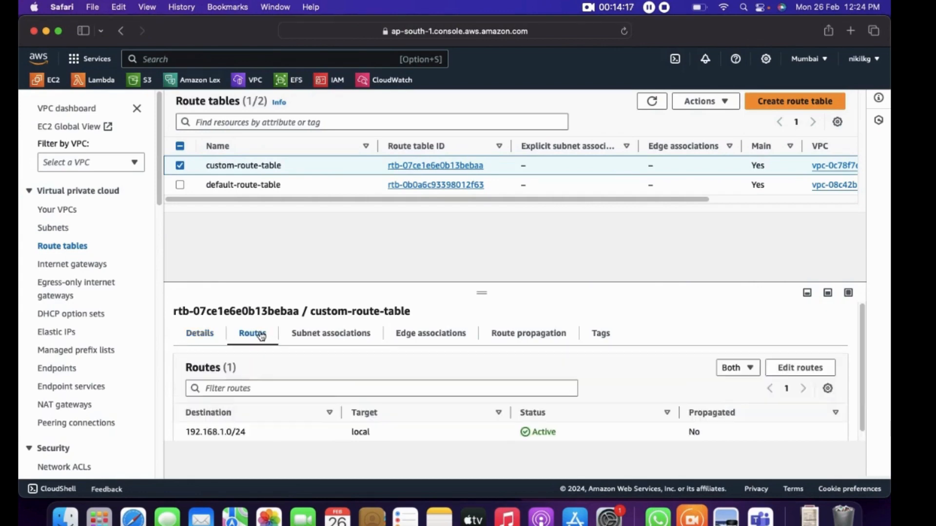
scroll(295, 379, "down", 1)
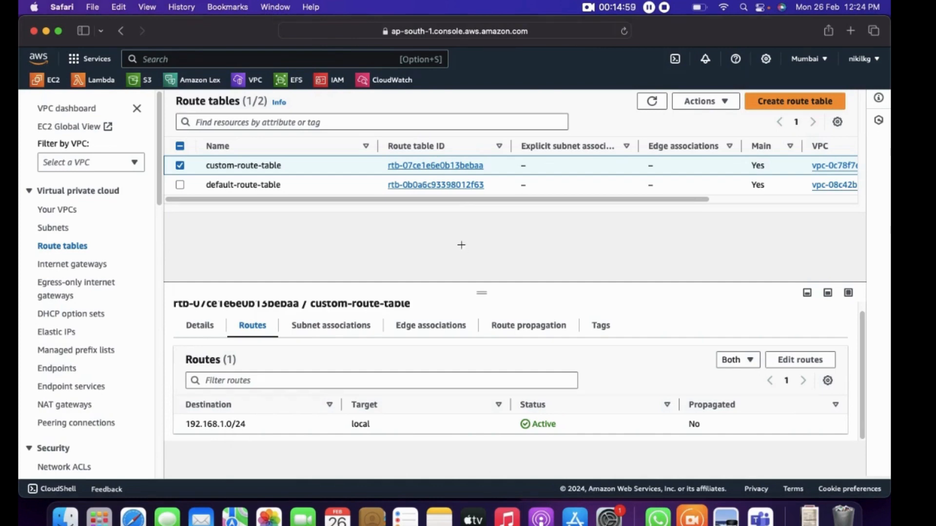
key("ctrl+Right")
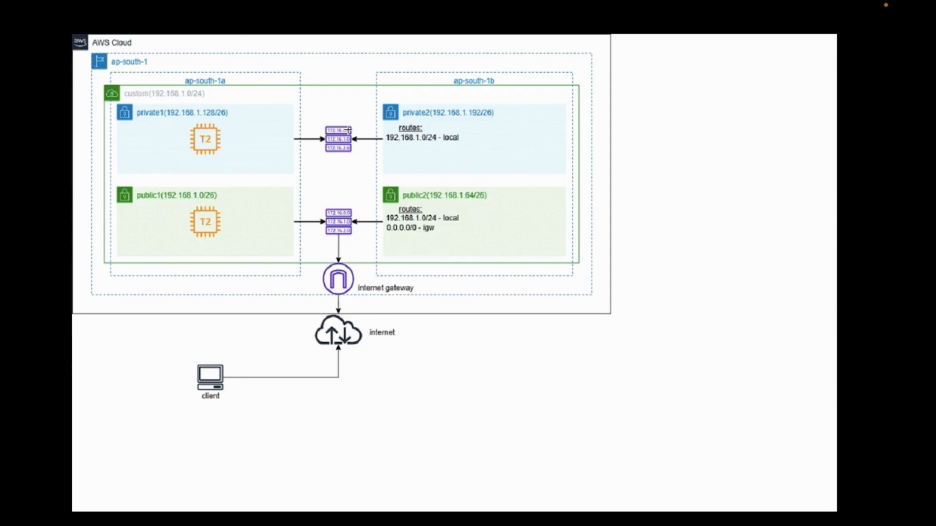
key("ctrl+Left")
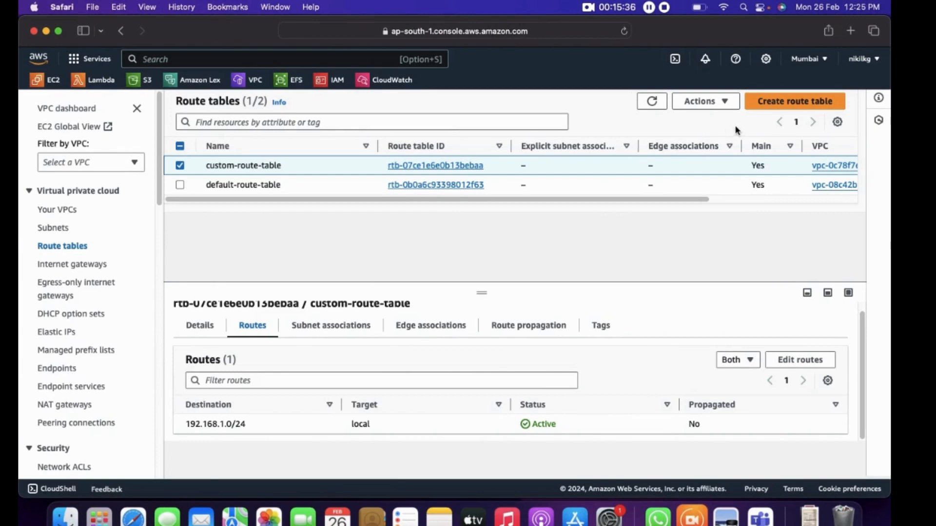
Create a route table named custom-vpc-private-rt in custom-vpc
left_click(803, 103)
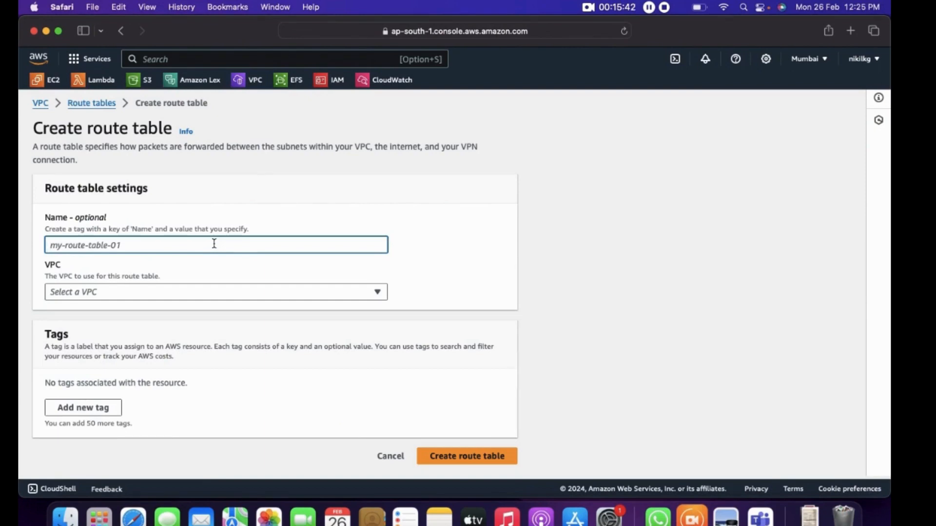
type("custom")
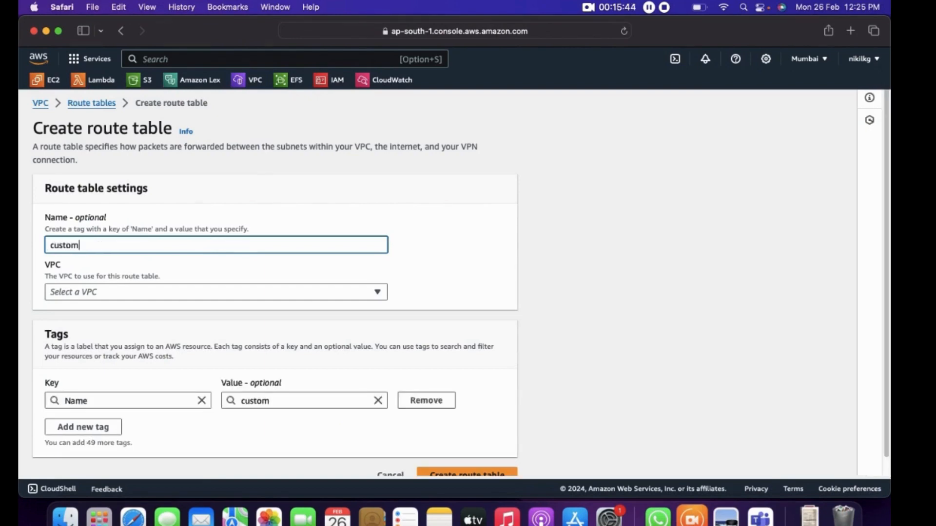
type("-vpc-")
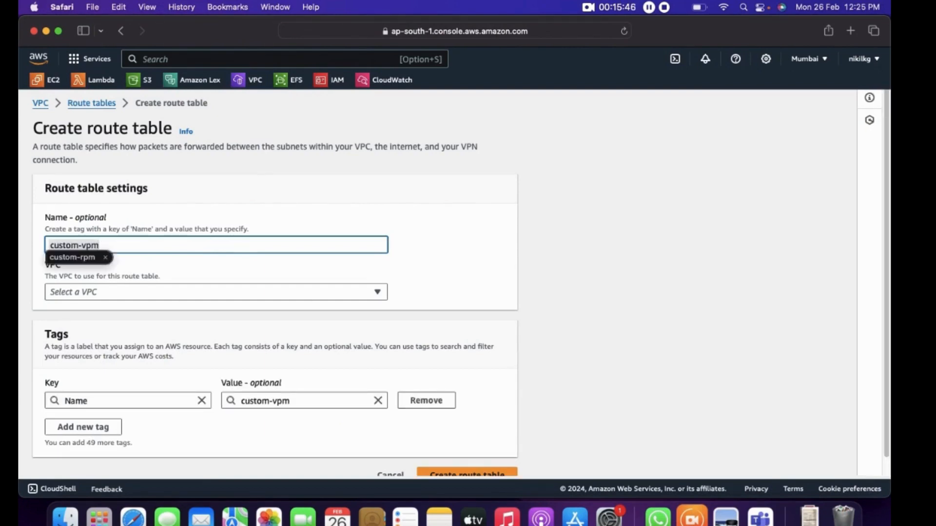
type("prit")
key("BackSpace")
type("vate-rt")
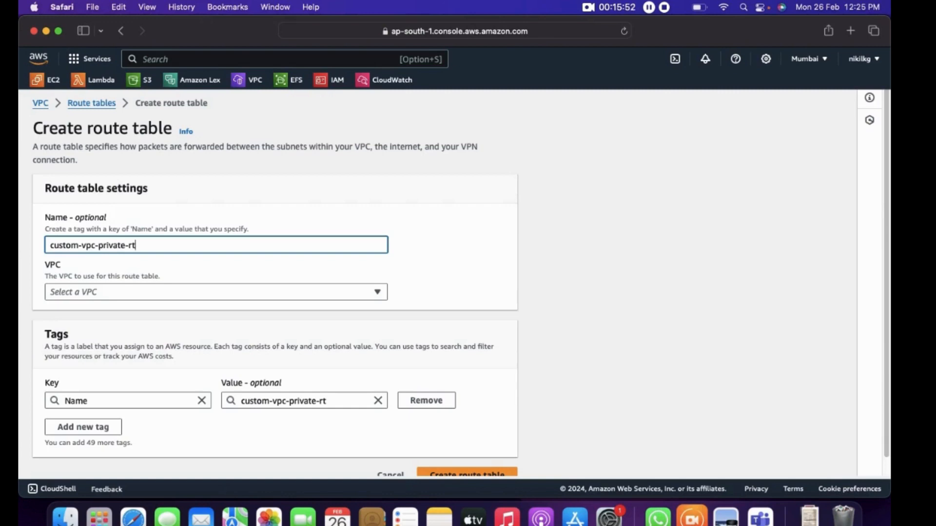
left_click(243, 297)
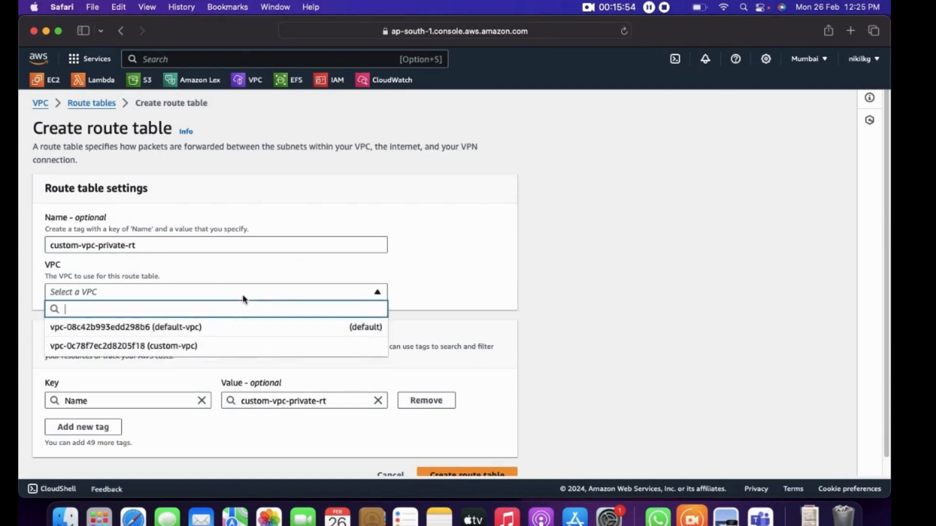
left_click(202, 347)
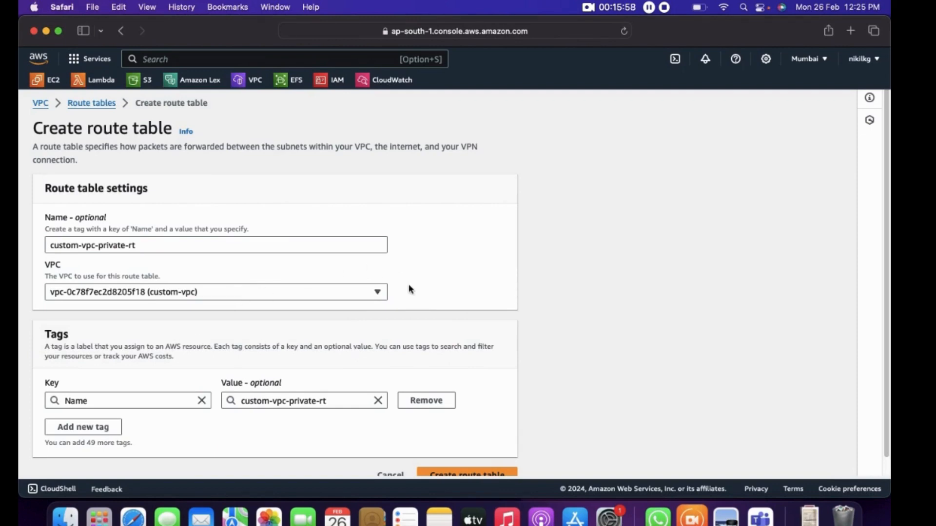
scroll(440, 289, "down", 1)
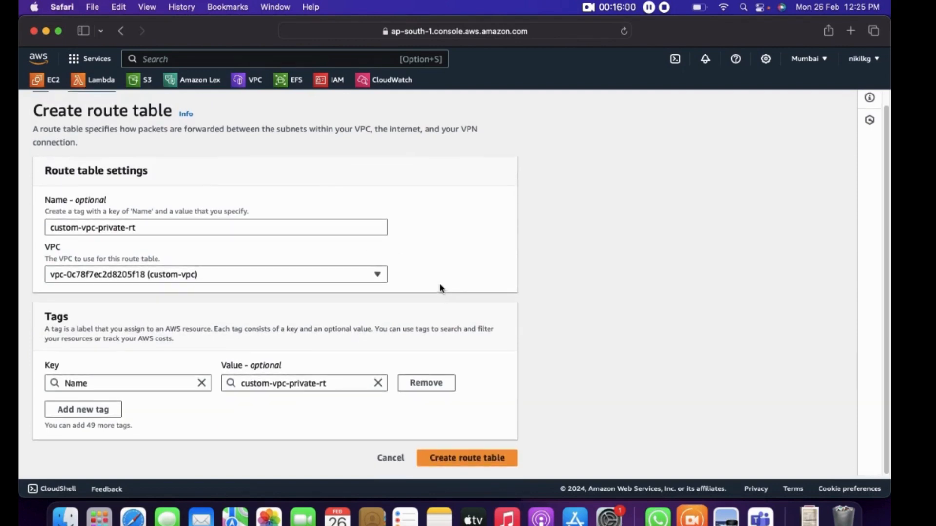
left_click(464, 458)
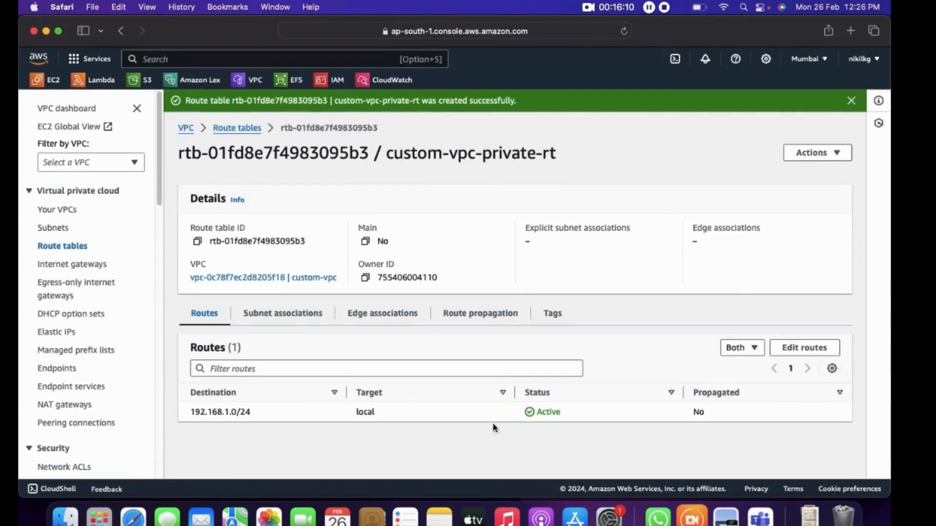
Associate the private1 and private2 subnets with custom-vpc-private-rt and save the associations
left_click(835, 156)
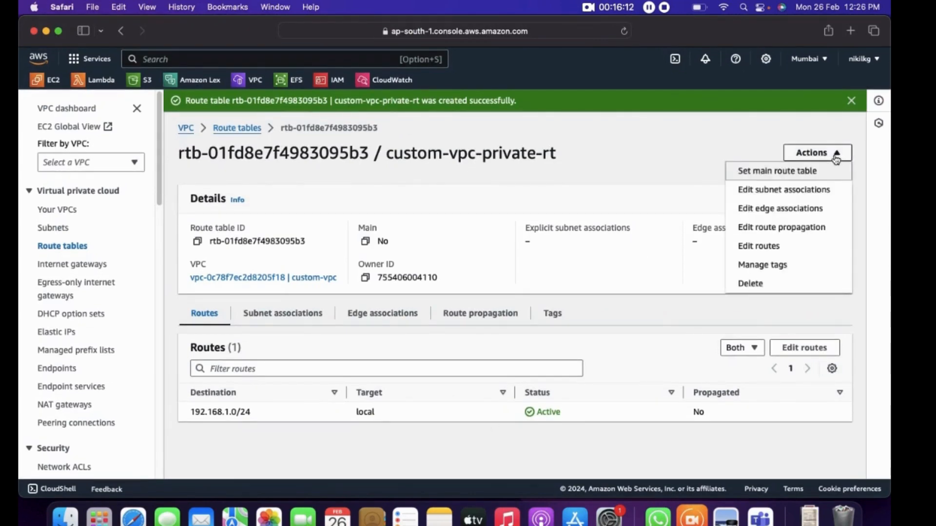
left_click(800, 190)
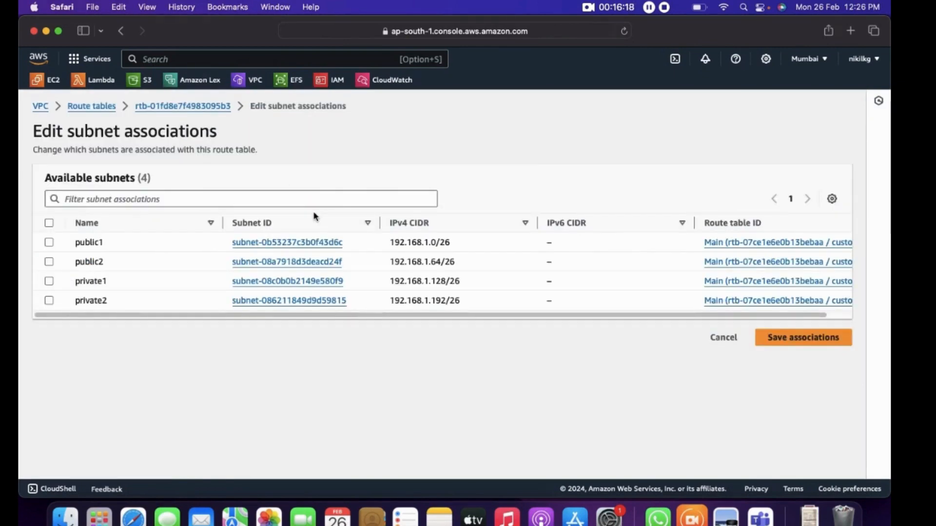
left_click(49, 281)
left_click(49, 301)
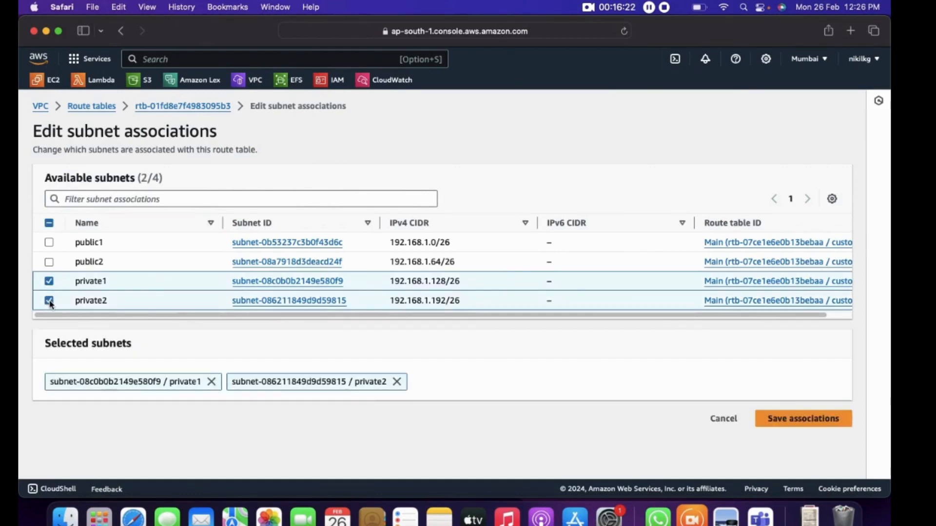
left_click(802, 421)
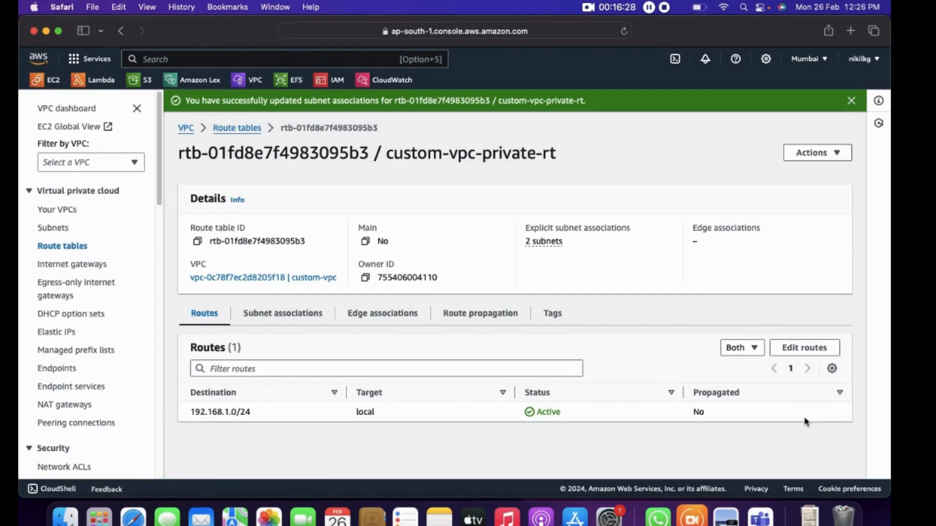
Review the subnet associations of custom-vpc-private-rt, check the architecture diagram in Preview, and return to Safari
left_click(302, 320)
scroll(372, 359, "down", 2)
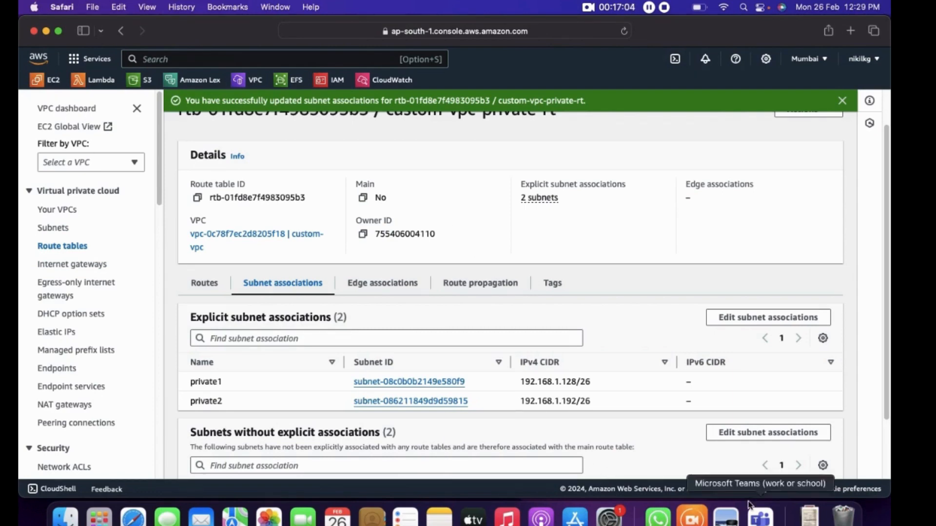
left_click(729, 518)
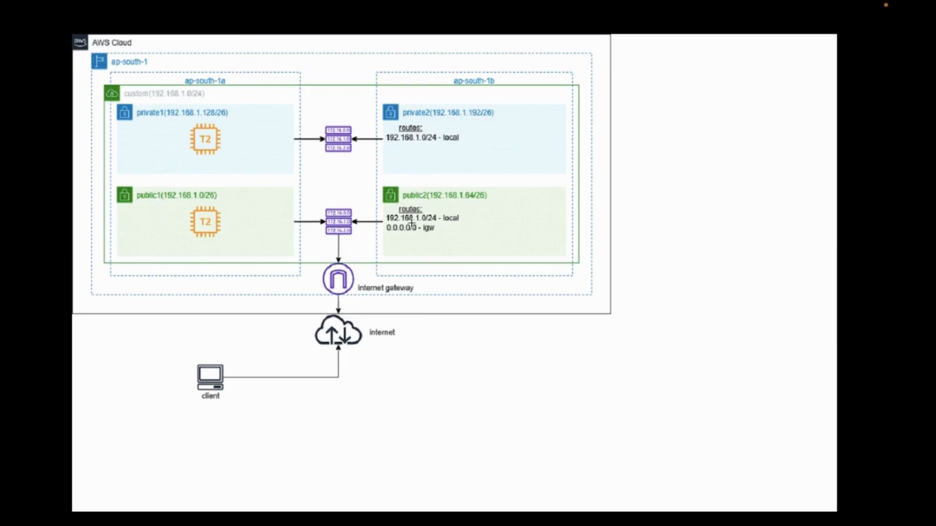
key("ctrl+Left")
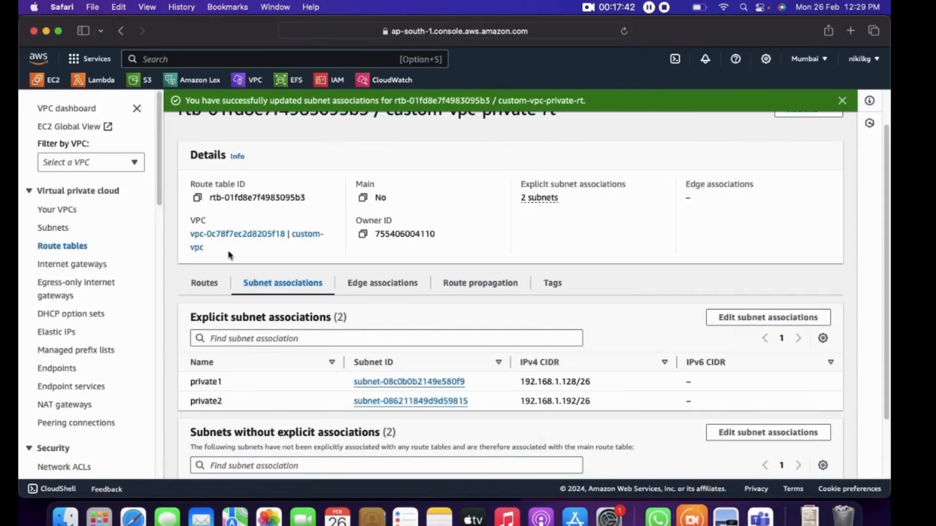
Create an internet gateway with the name tag custom-vpc-igw
left_click(76, 263)
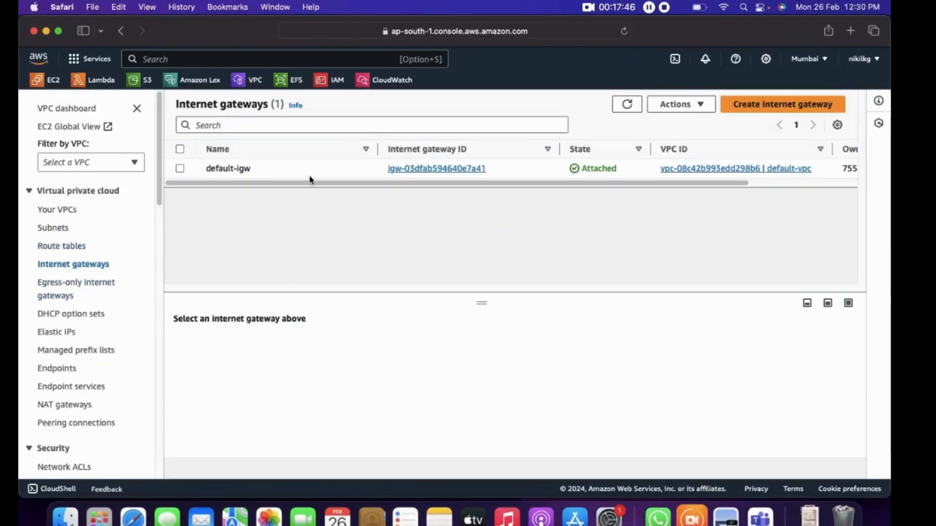
left_click(788, 104)
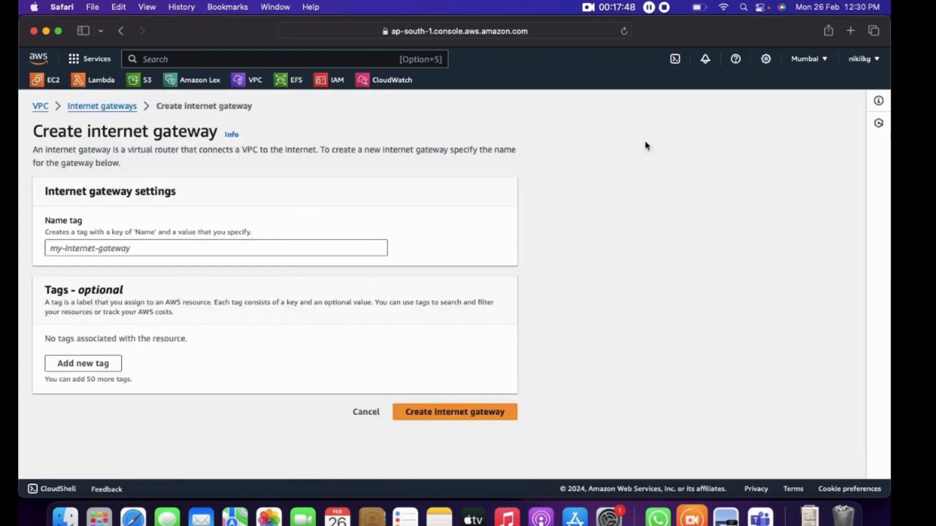
left_click(215, 249)
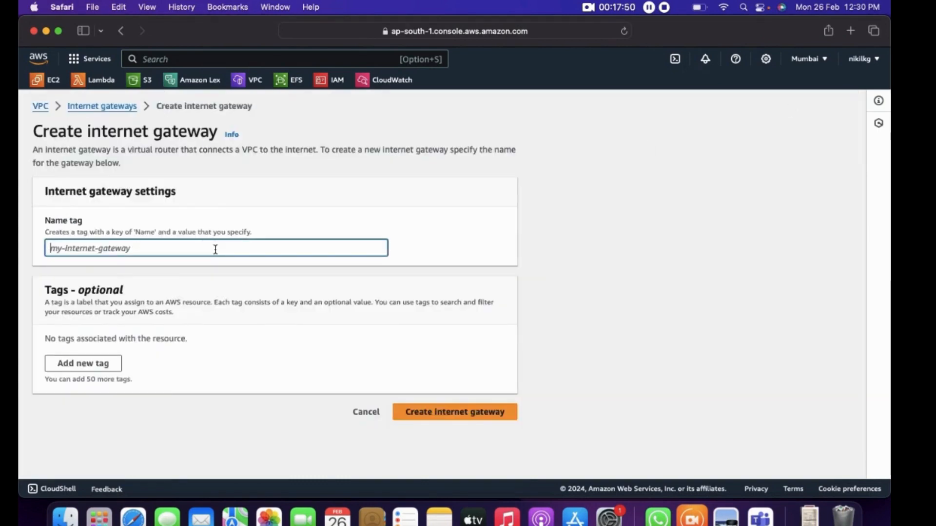
type("custom-vpc")
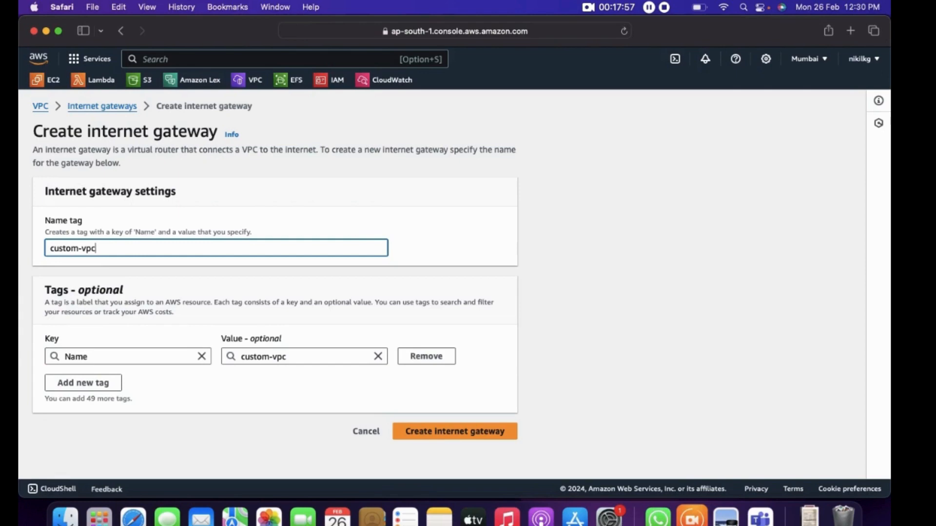
type("-igw")
left_click(451, 432)
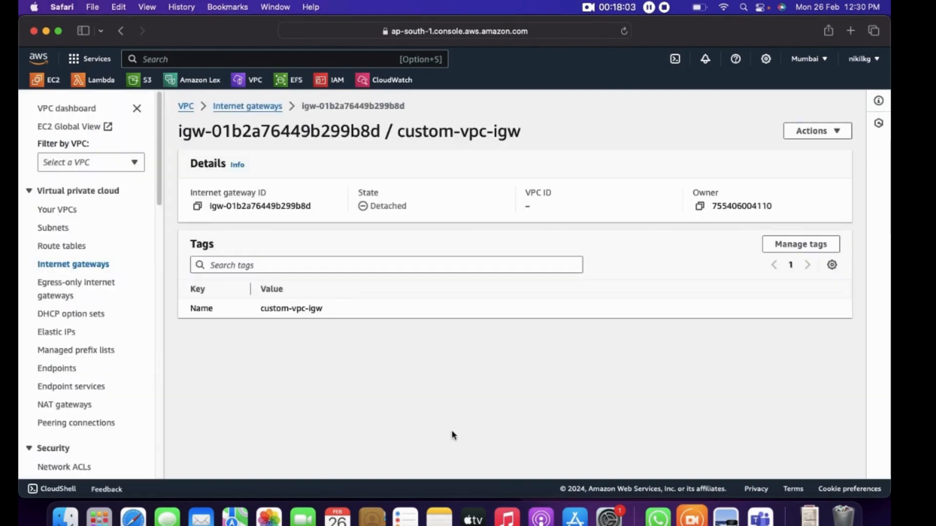
Attach the custom-vpc-igw internet gateway to custom-vpc
left_click(836, 132)
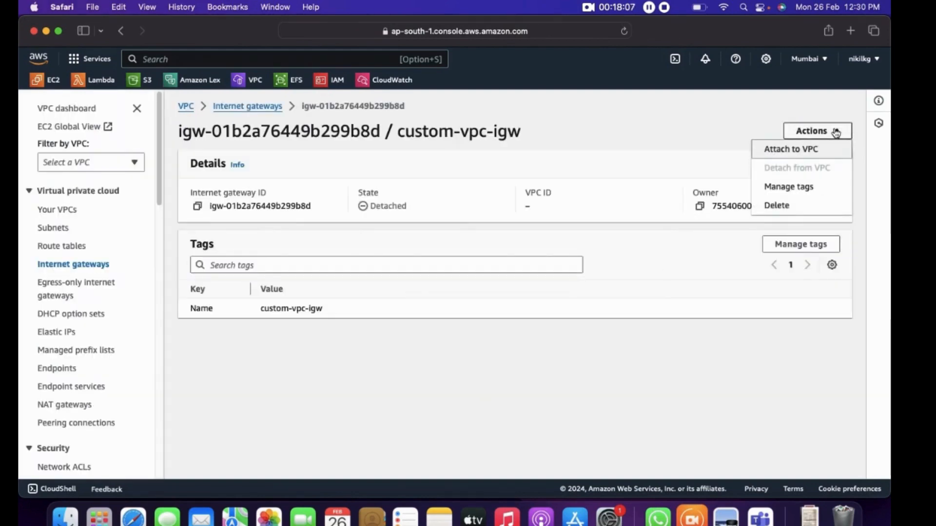
left_click(795, 149)
left_click(195, 231)
left_click(182, 247)
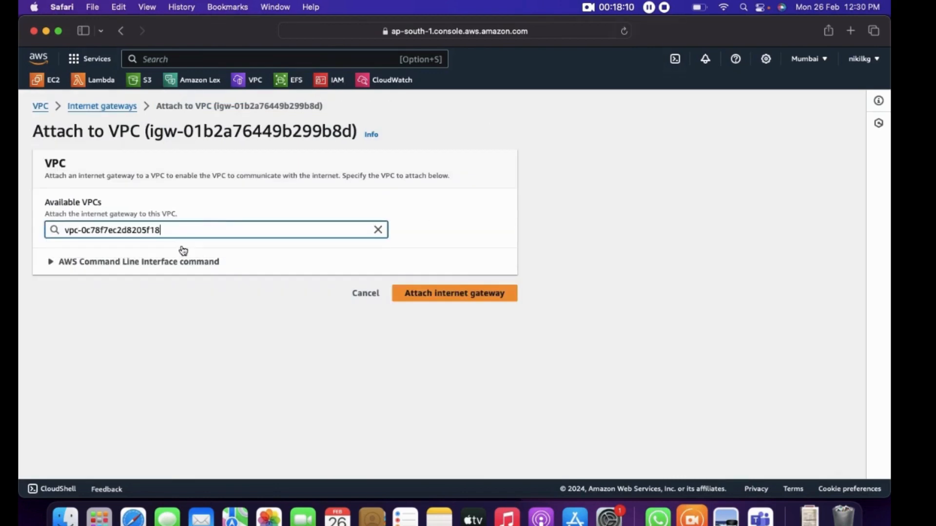
left_click(485, 293)
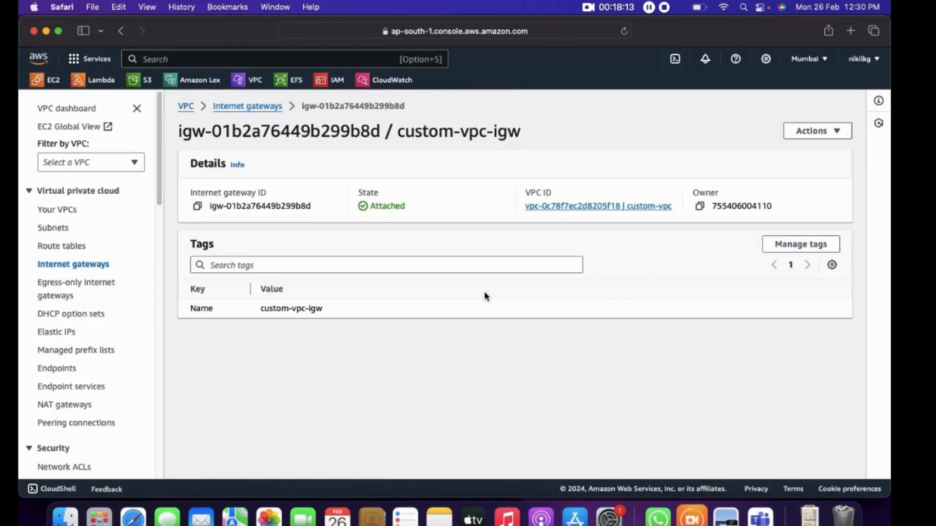
Check the architecture diagram again and examine which subnets custom-route-table covers in its subnet associations
left_click(725, 516)
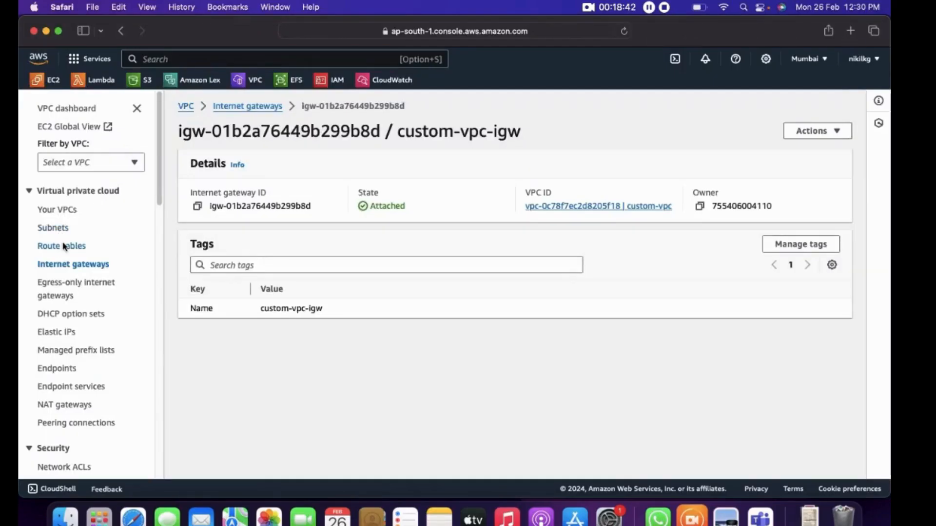
left_click(63, 246)
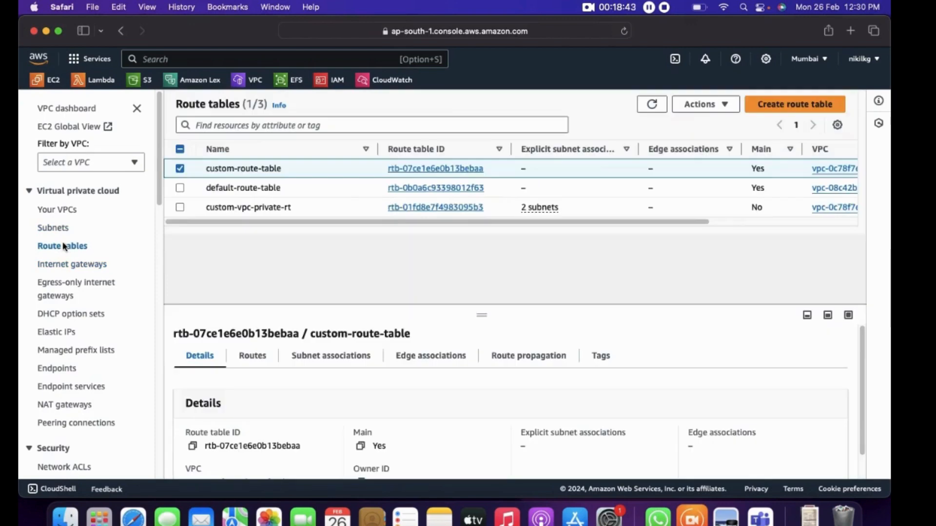
left_click(179, 169)
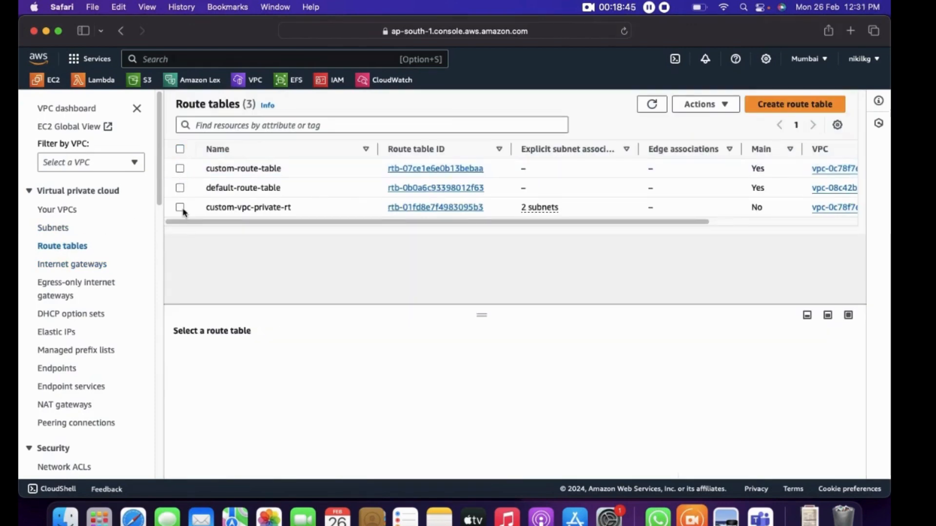
left_click(242, 170)
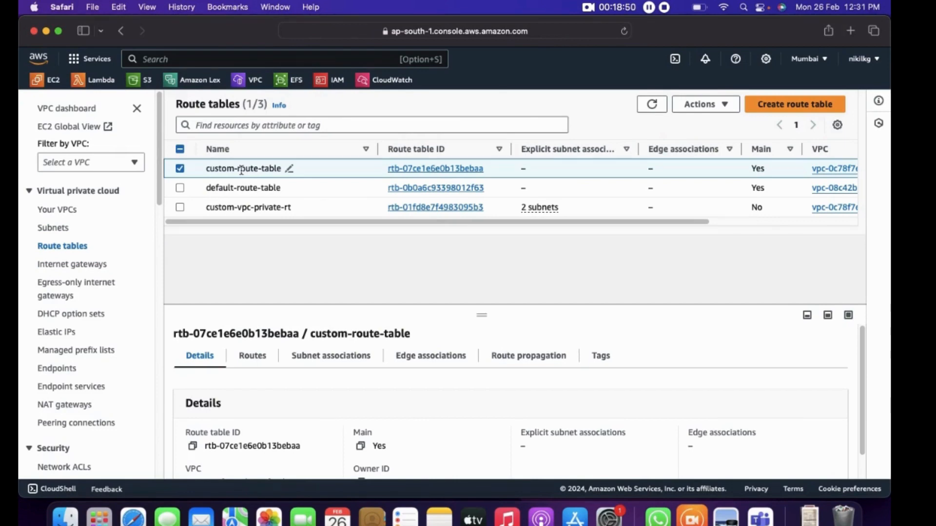
scroll(331, 360, "down", 1)
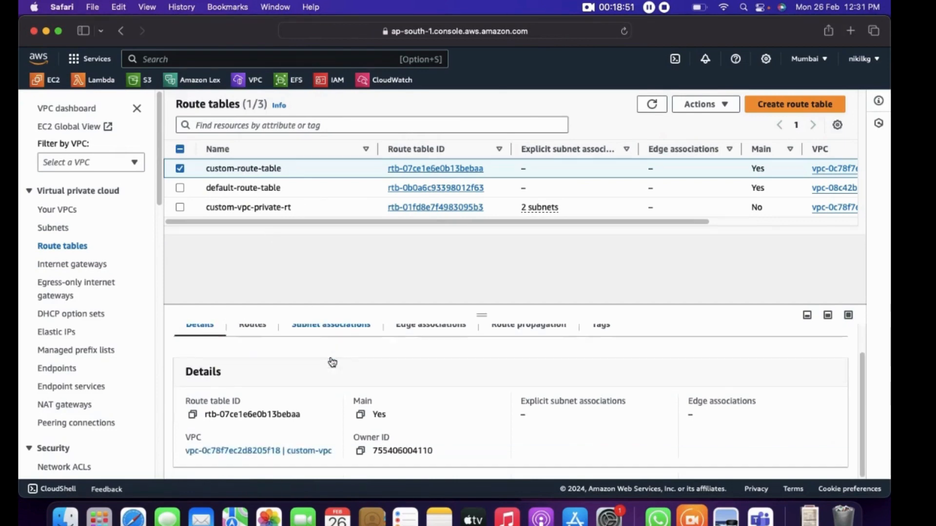
left_click(317, 330)
scroll(362, 378, "down", 5)
scroll(361, 378, "down", 2)
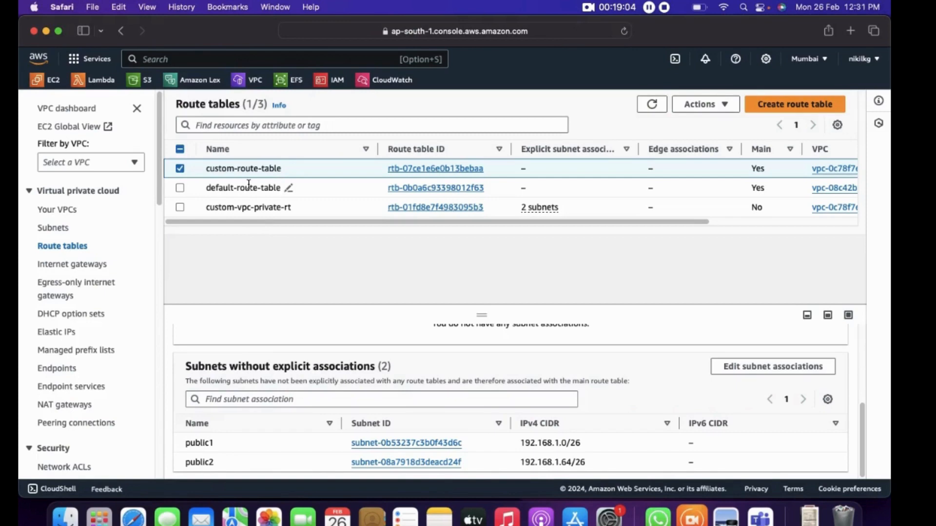
Add a route to custom-route-table with destination 0.0.0.0/0 and the custom VPC's internet gateway as target, and save it
scroll(251, 371, "up", 3)
left_click(252, 355)
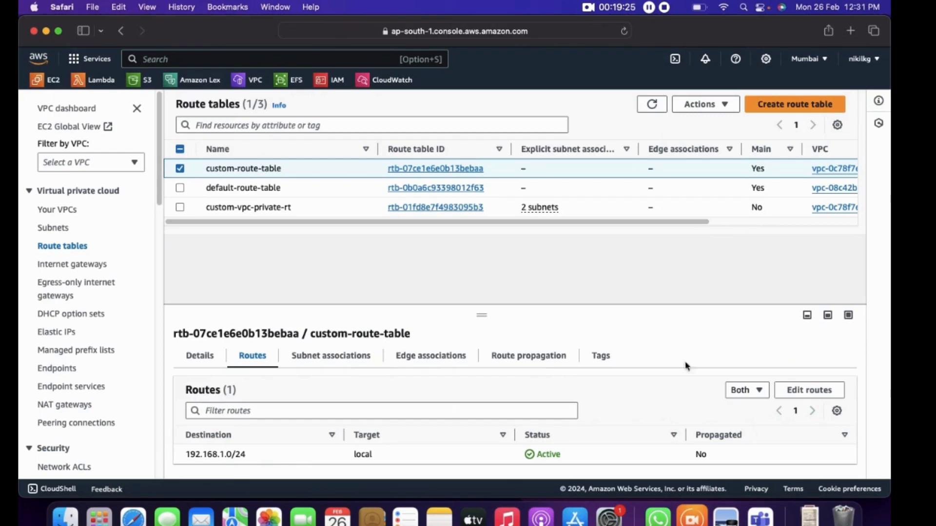
left_click(809, 391)
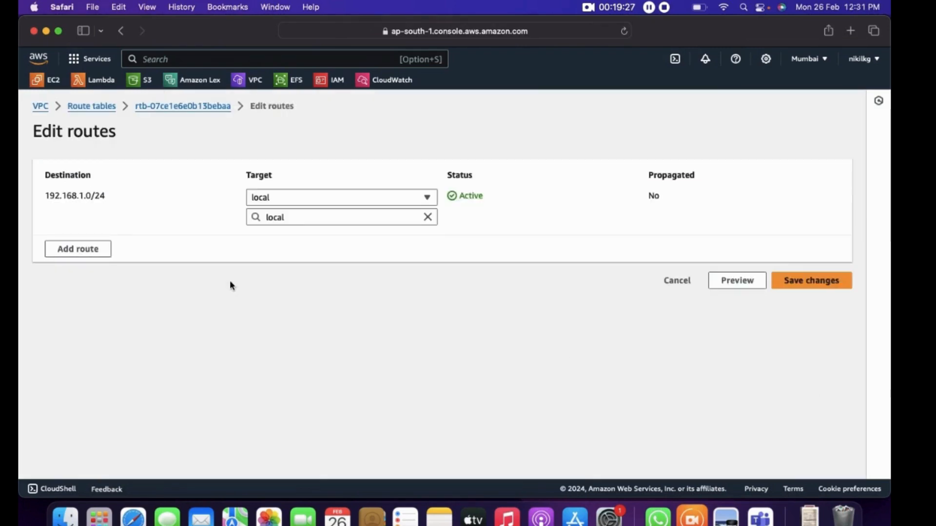
left_click(78, 249)
left_click(103, 242)
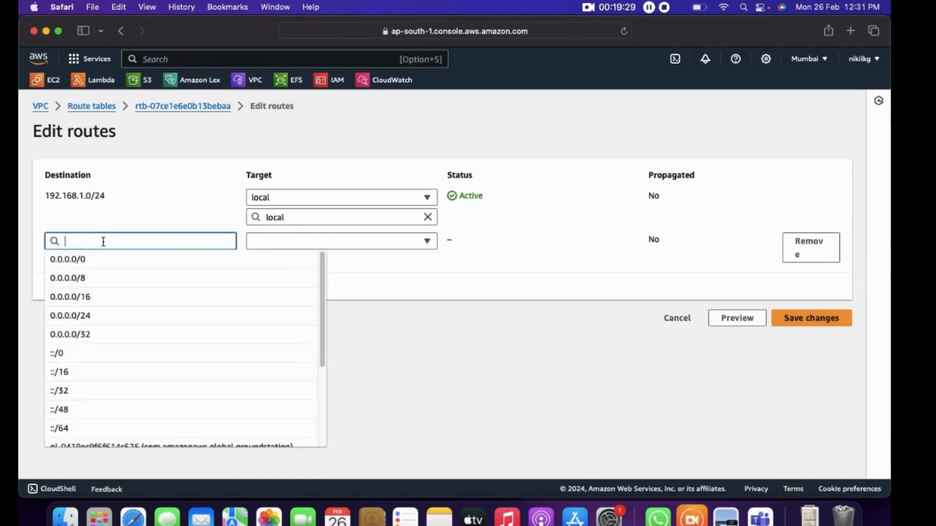
left_click(78, 259)
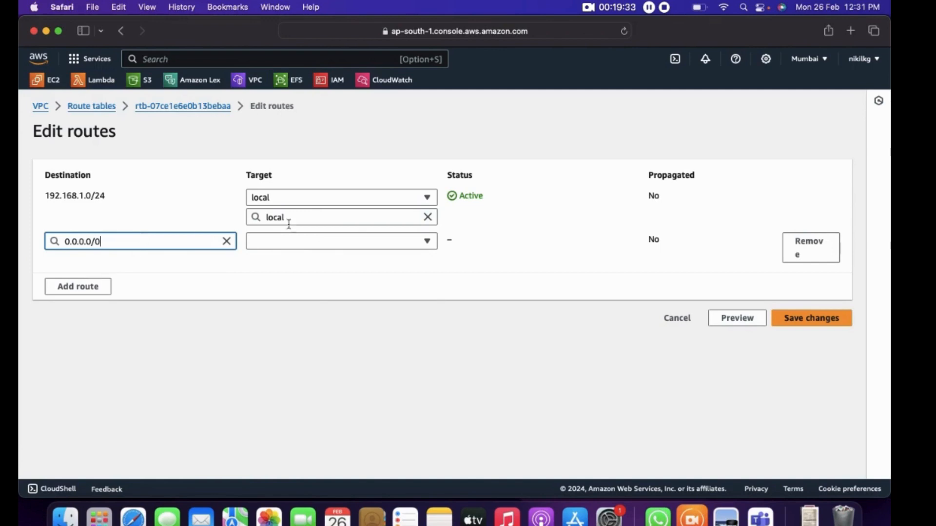
left_click(305, 242)
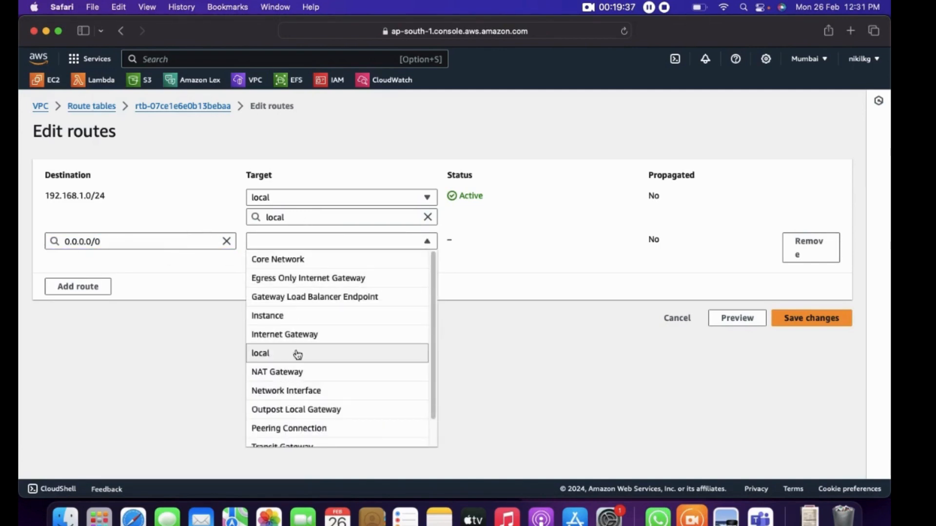
left_click(303, 336)
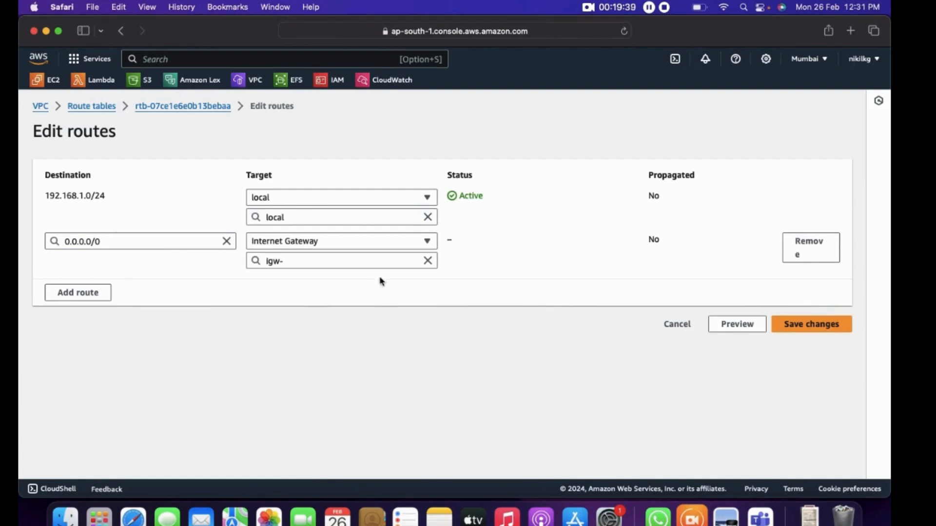
left_click(383, 262)
left_click(345, 305)
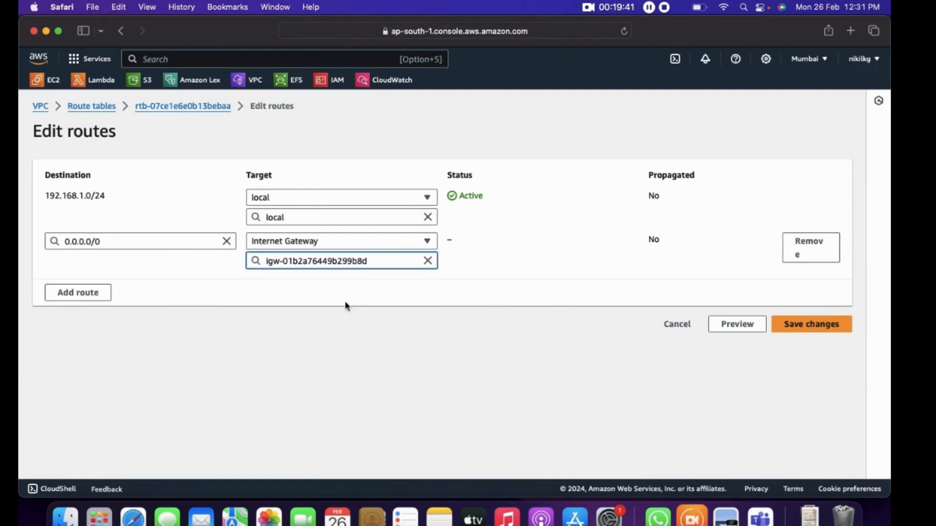
left_click(512, 272)
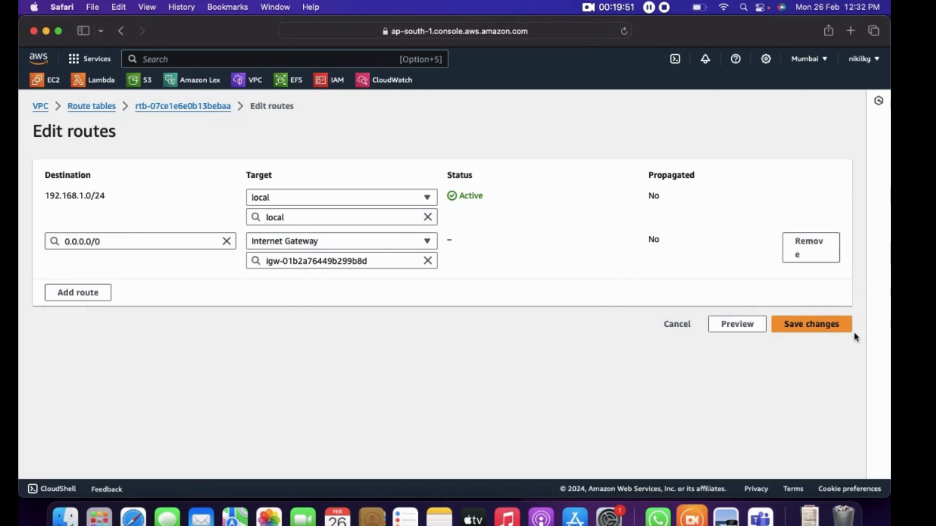
left_click(830, 324)
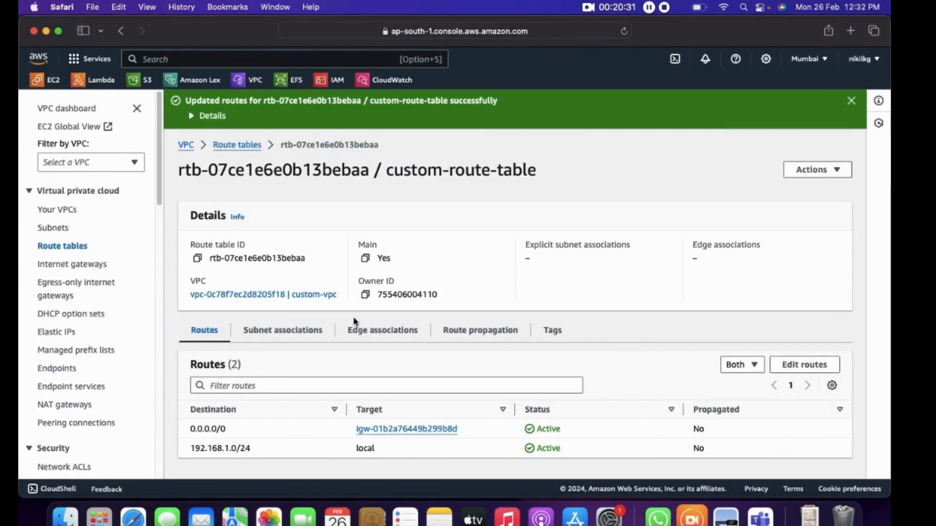
Start launching a new EC2 instance and name it srv-public-1
left_click(55, 82)
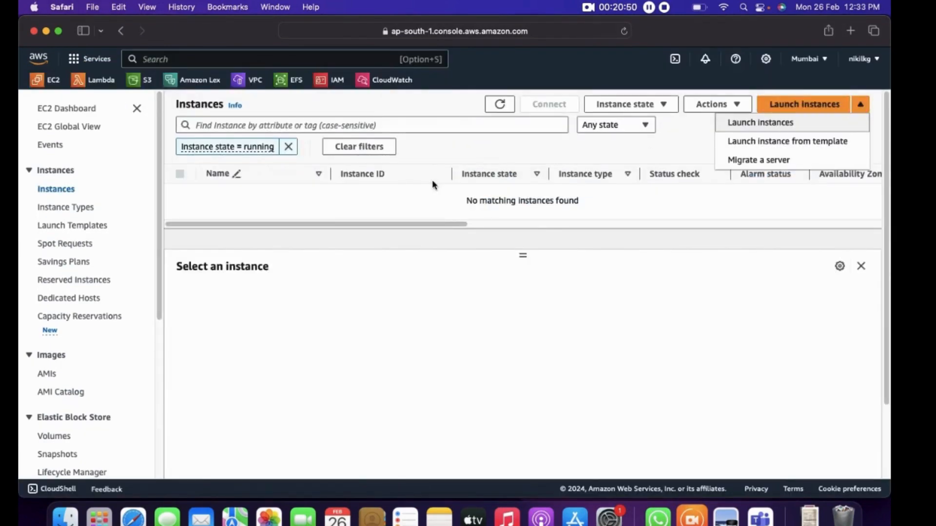
left_click(194, 269)
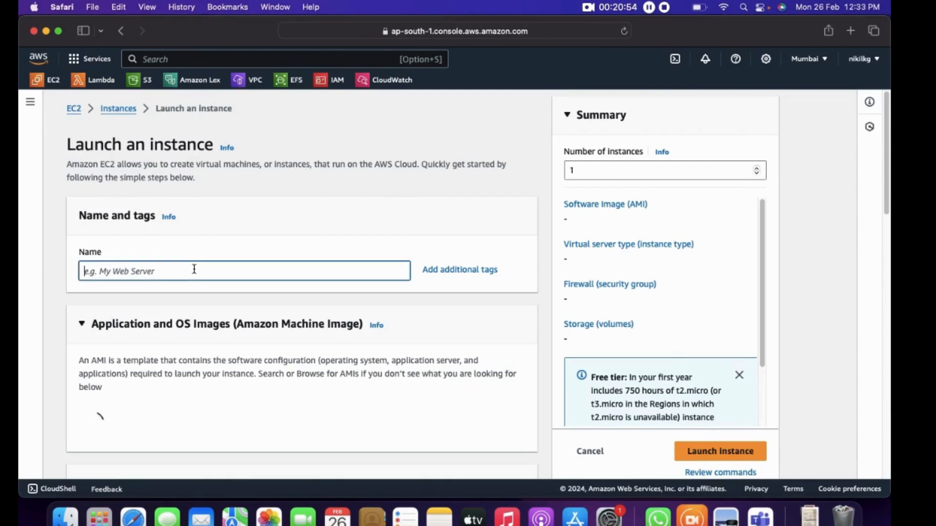
type("pu")
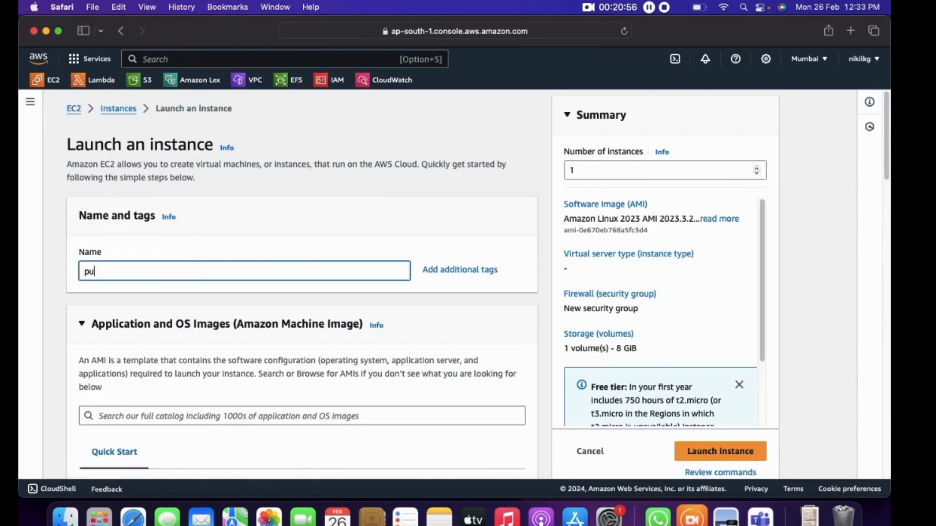
type("b")
key("BackSpace")
key("BackSpace")
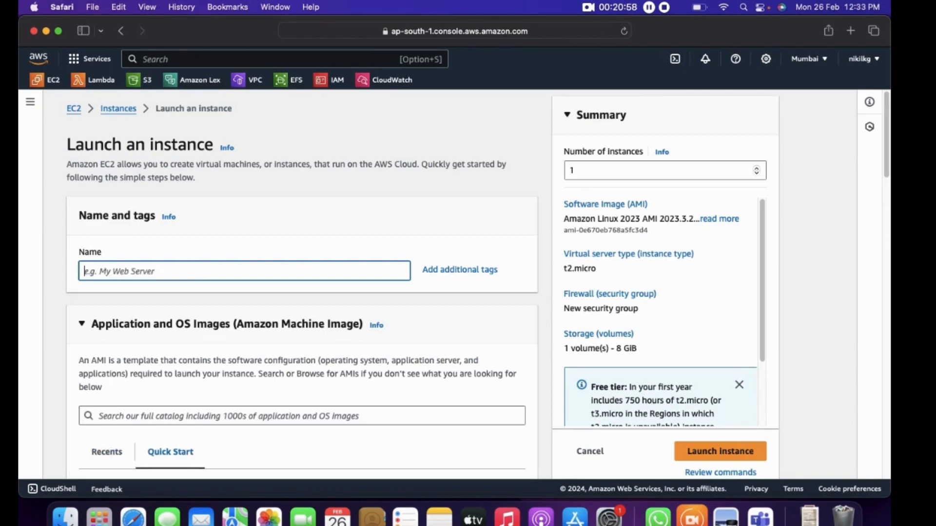
type("rv-public")
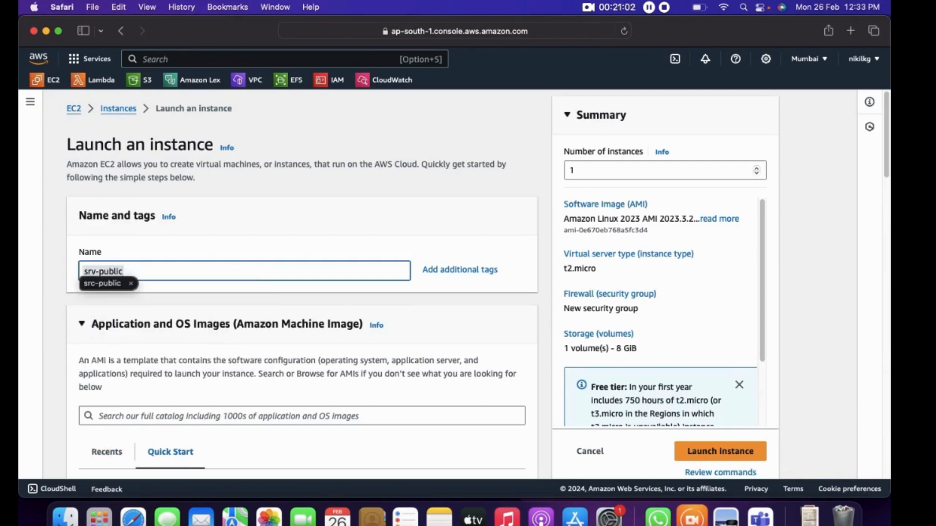
key("Escape")
type("-1")
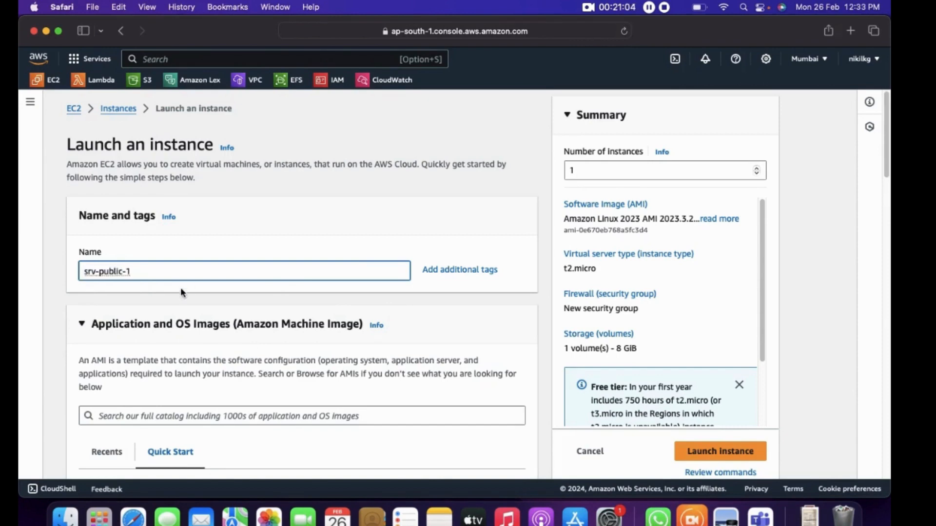
Keep the default Amazon Linux image and t2.micro type, and assign the account owner's existing training key pair for login
scroll(186, 286, "down", 5)
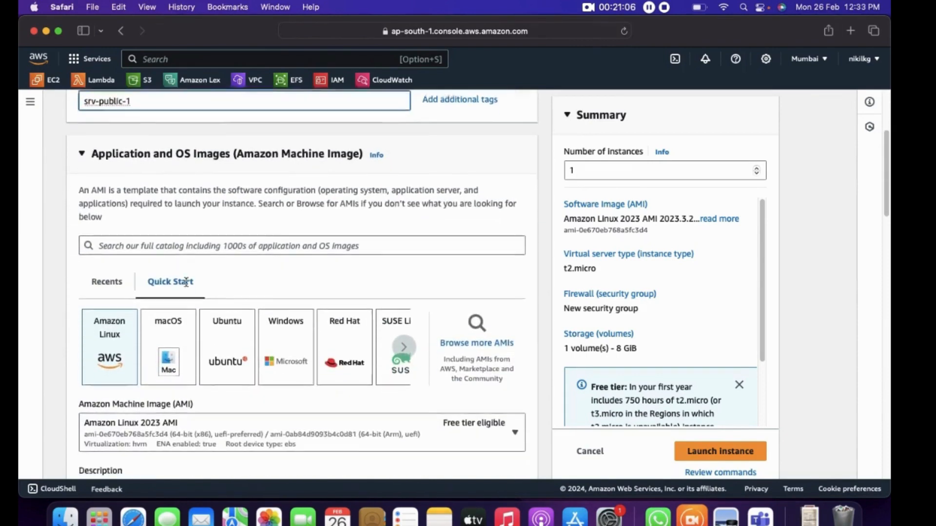
scroll(119, 341, "down", 12)
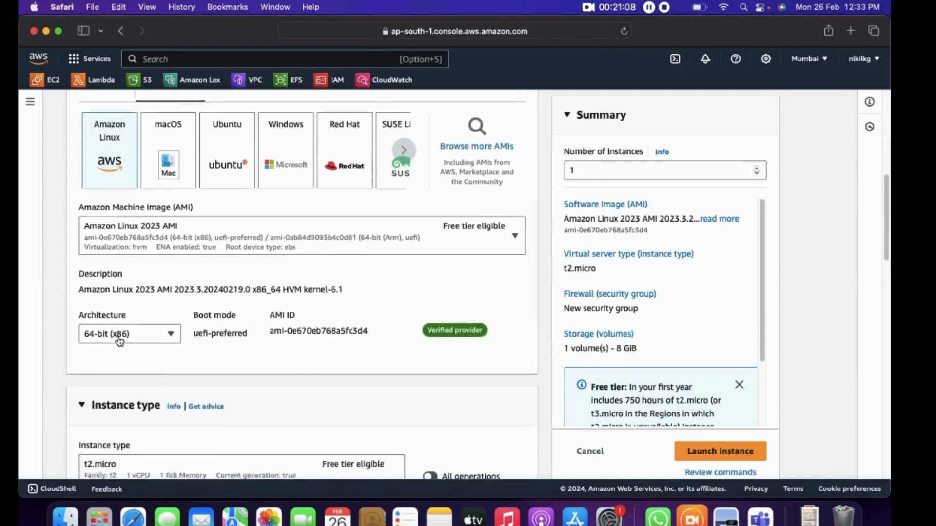
scroll(120, 341, "down", 6)
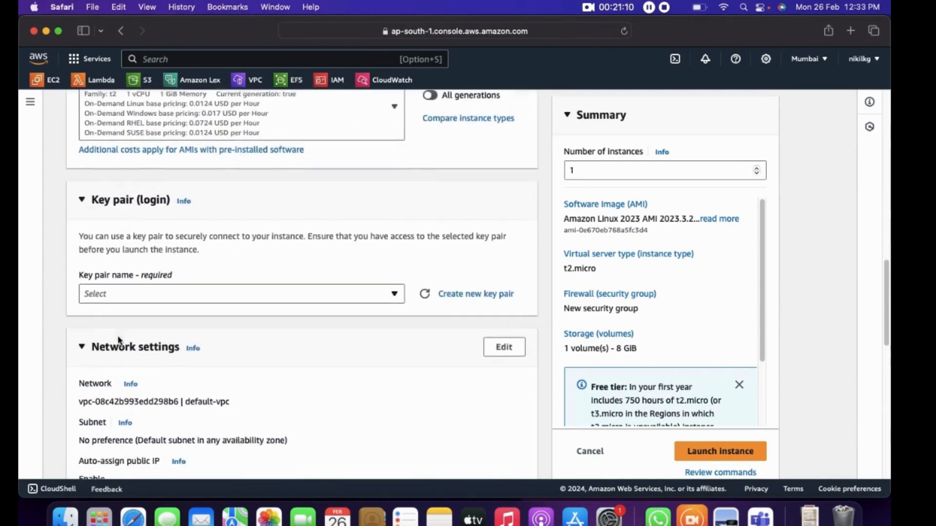
left_click(145, 269)
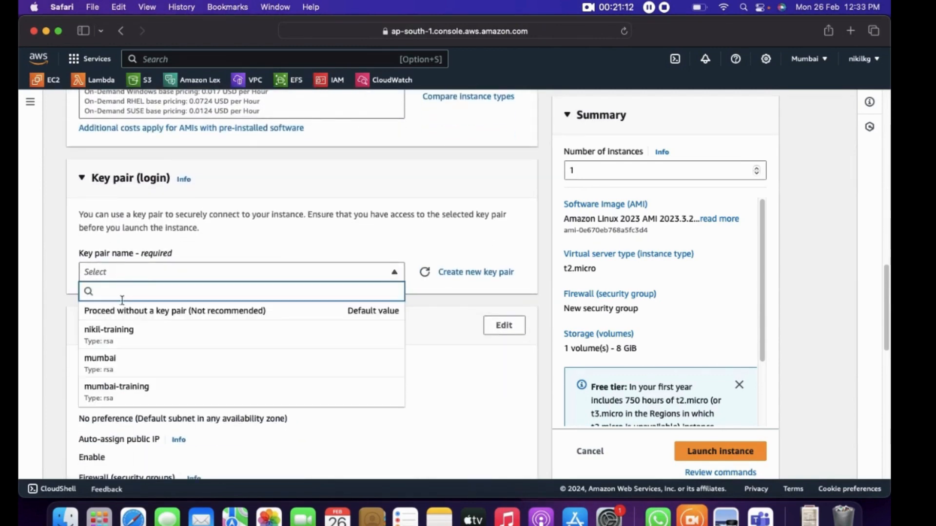
left_click(127, 333)
Edit the instance's network settings to use custom-vpc with the public1 subnet
scroll(192, 327, "down", 2)
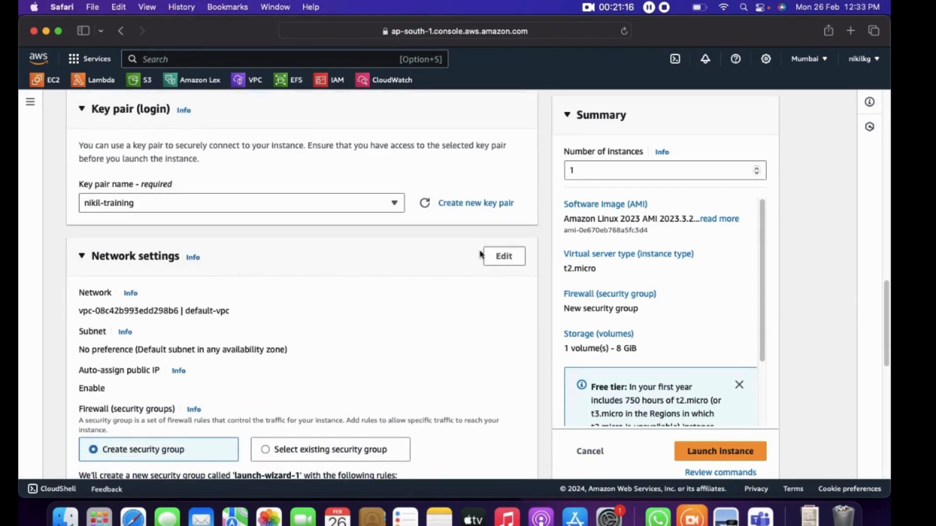
left_click(504, 256)
left_click(392, 320)
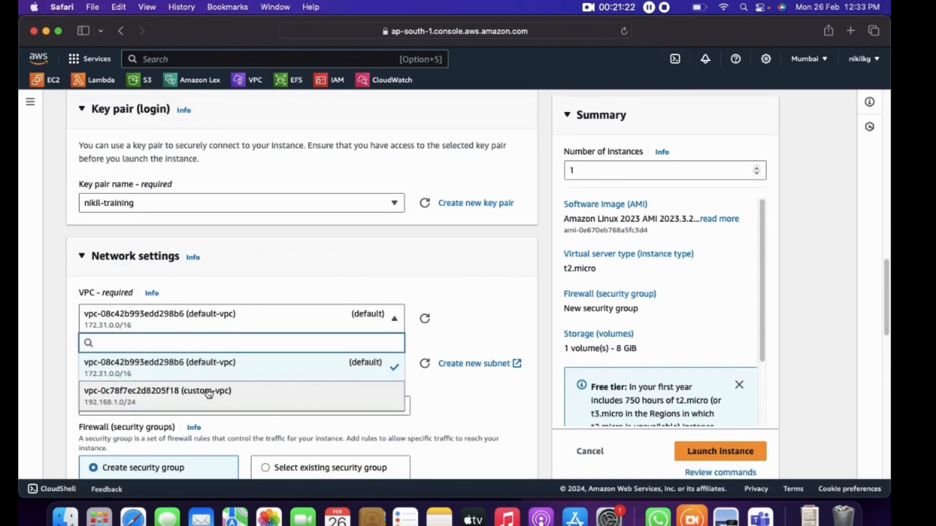
left_click(209, 393)
left_click(231, 371)
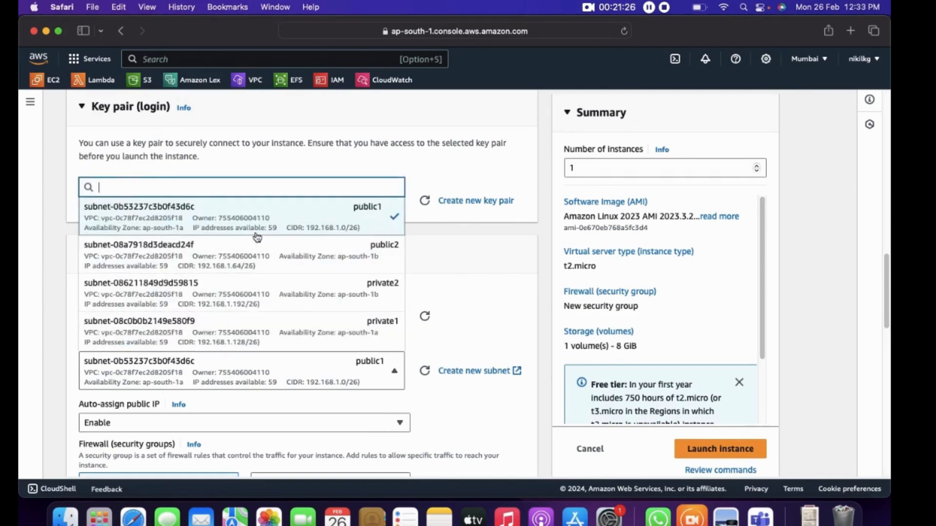
left_click(376, 215)
scroll(466, 327, "down", 4)
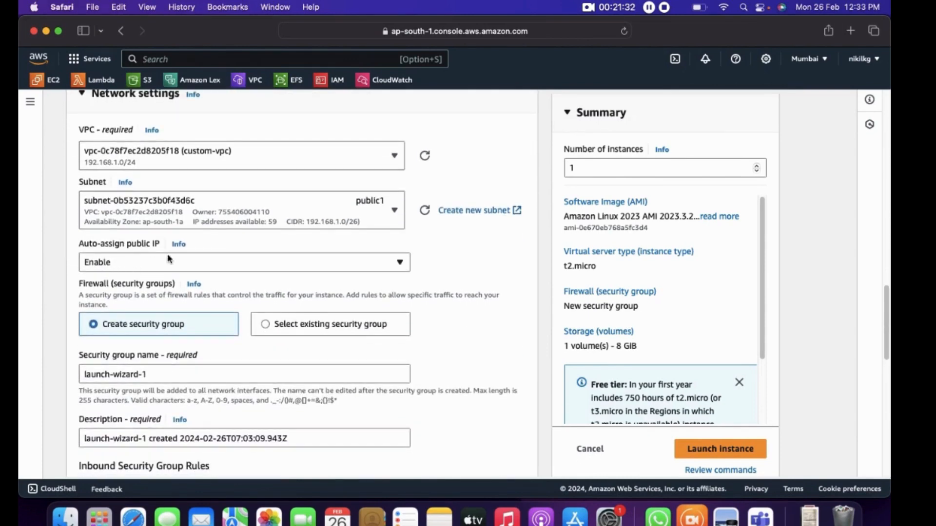
left_click(253, 327)
left_click(247, 375)
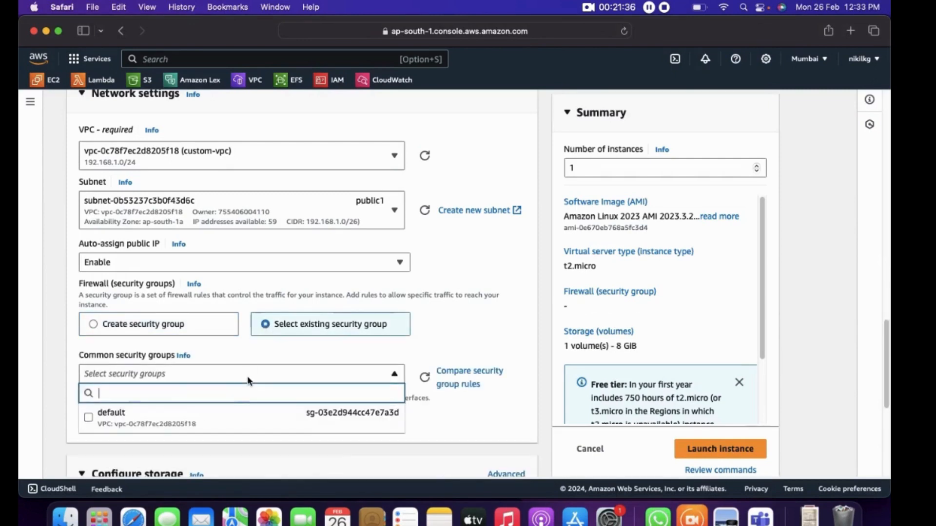
scroll(246, 378, "down", 3)
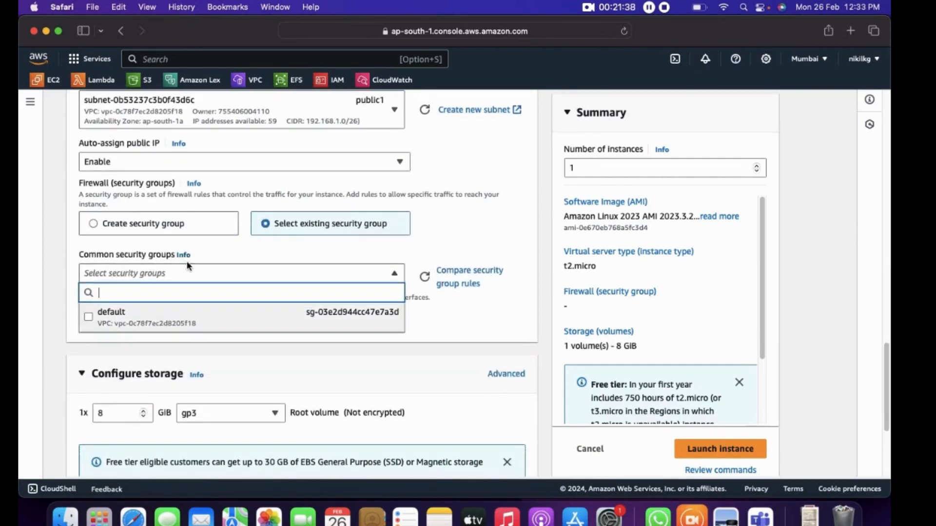
left_click(453, 249)
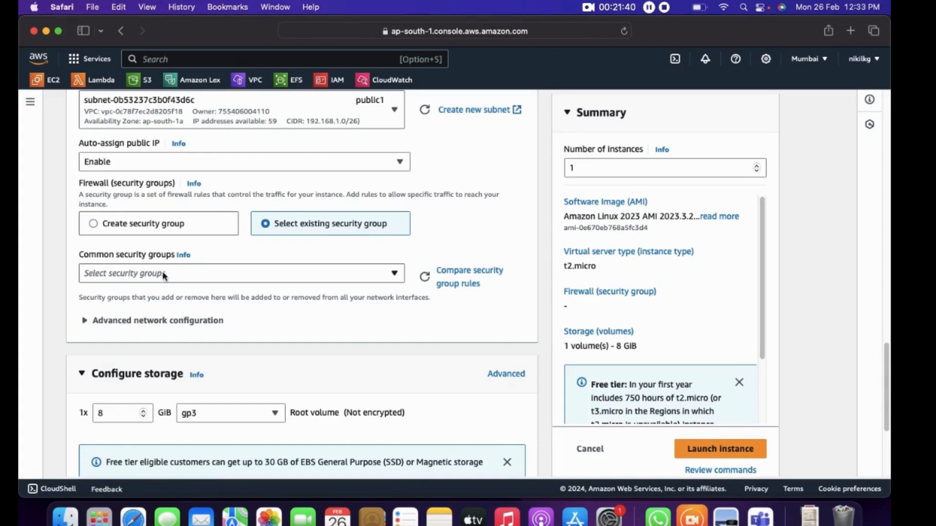
Create a new security group for the instance with SSH-RDP-HTTP as both its name and description
left_click(92, 223)
left_click_drag(152, 280, 32, 276)
type("SSH")
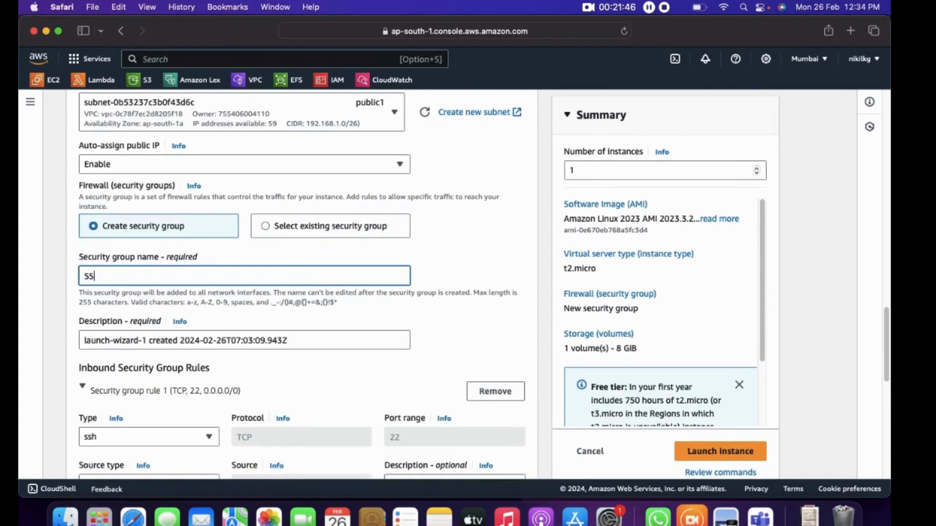
type("H")
key("BackSpace")
type("-RDP-HTT")
key("super+a")
key("super+c")
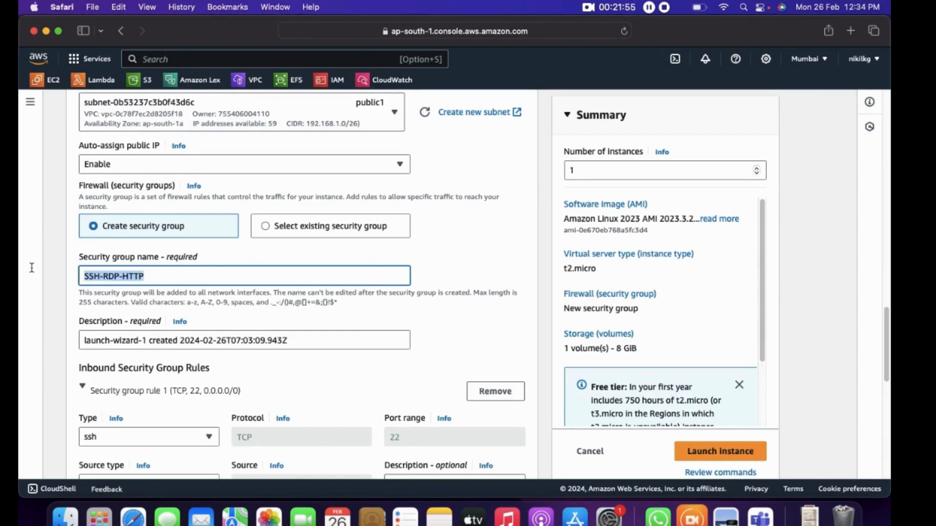
left_click(290, 341)
key("super+a")
key("super+v")
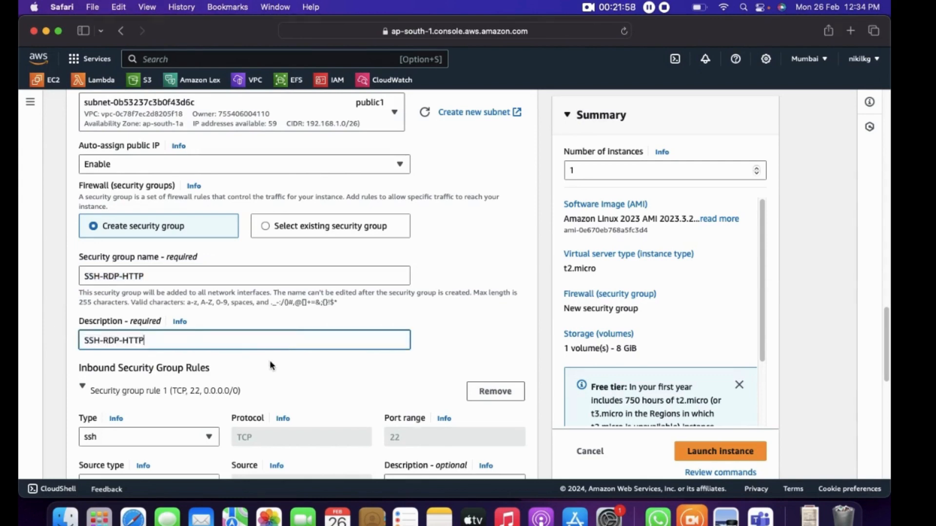
Add a second inbound security group rule of type rdp with source type Anywhere
scroll(270, 360, "down", 5)
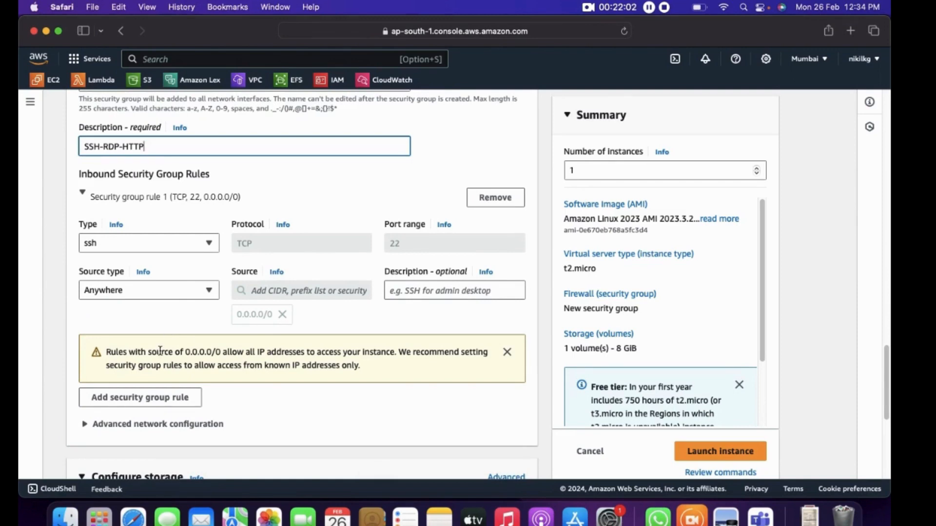
left_click(165, 398)
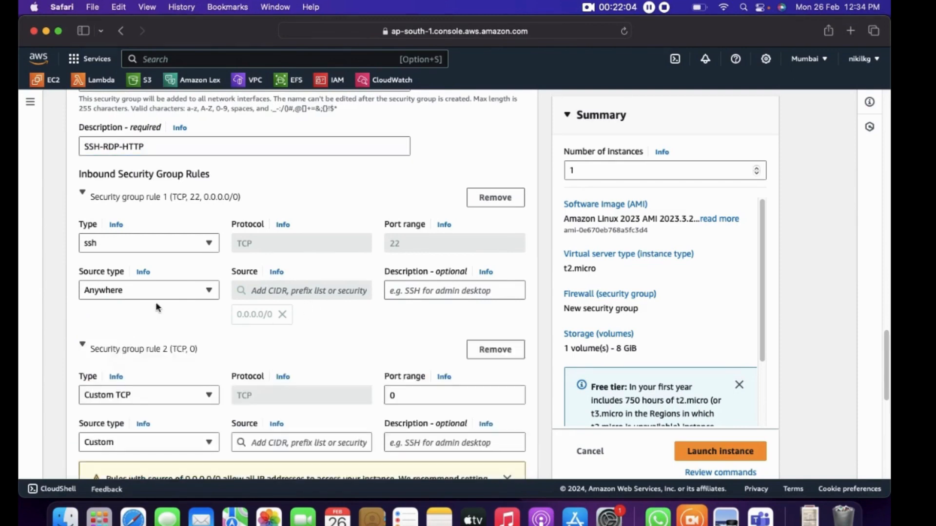
left_click(165, 396)
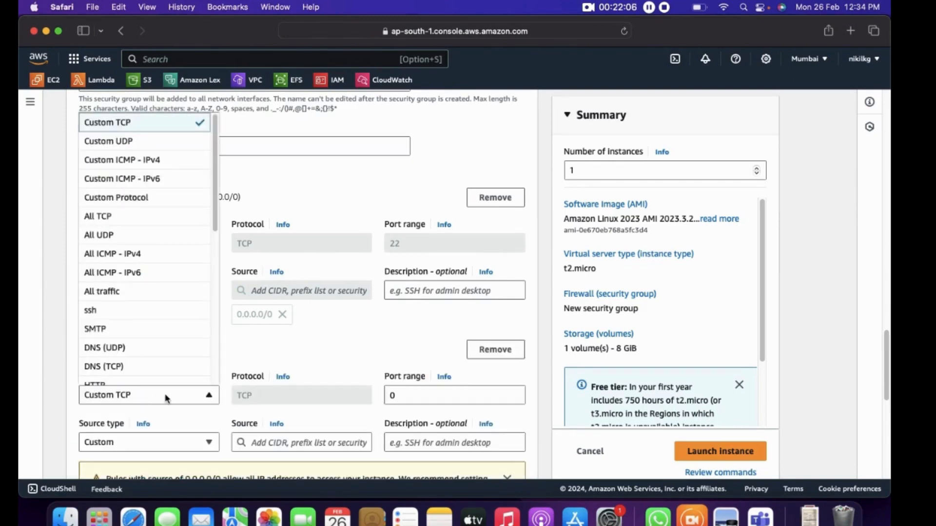
scroll(146, 341, "down", 5)
left_click(103, 375)
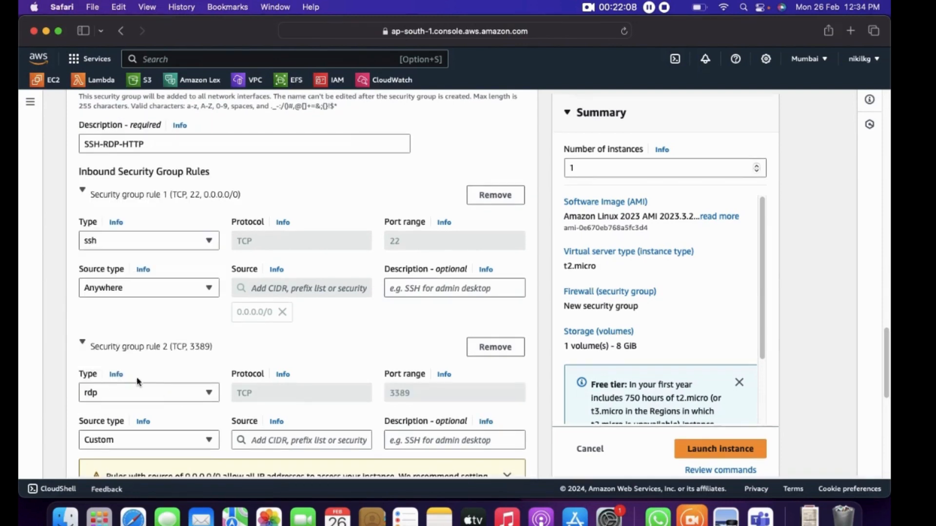
scroll(196, 356, "down", 4)
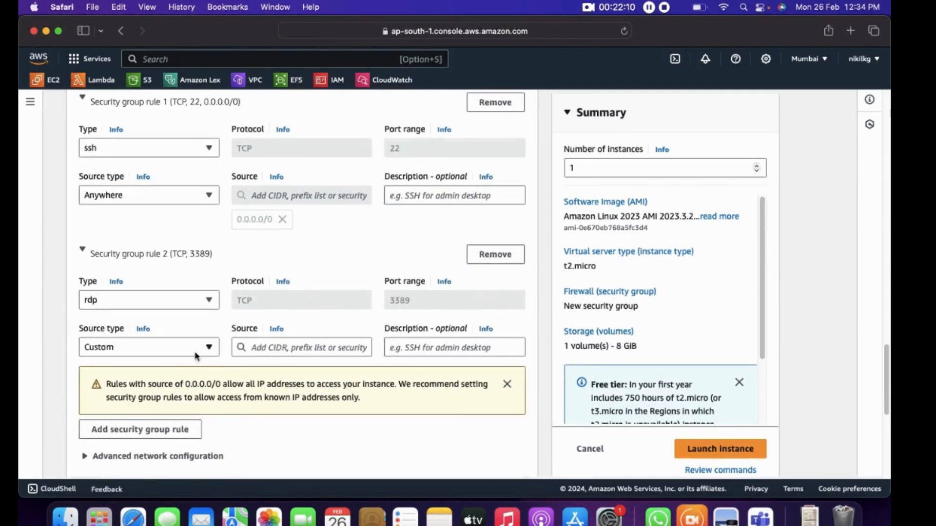
left_click(196, 354)
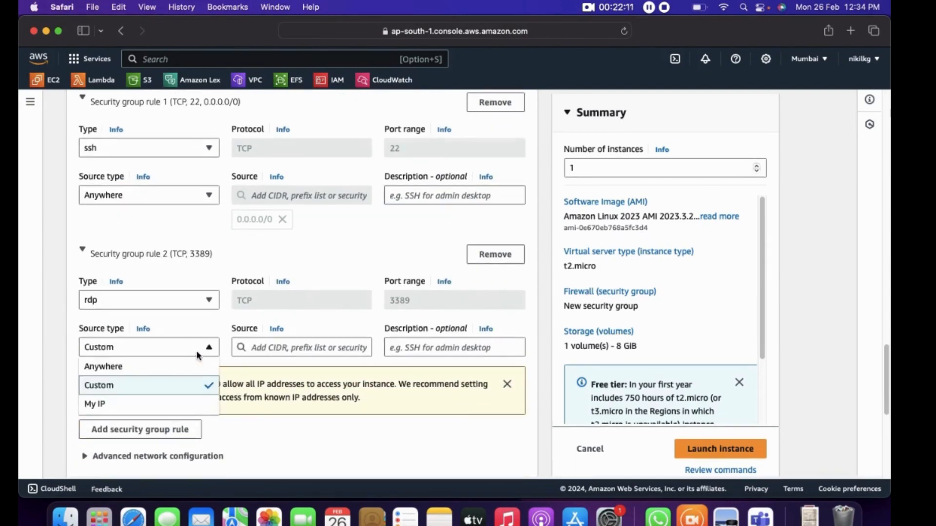
left_click(131, 366)
Add a third inbound security group rule of type HTTP with source type Anywhere
scroll(295, 383, "down", 4)
left_click(143, 365)
left_click(133, 353)
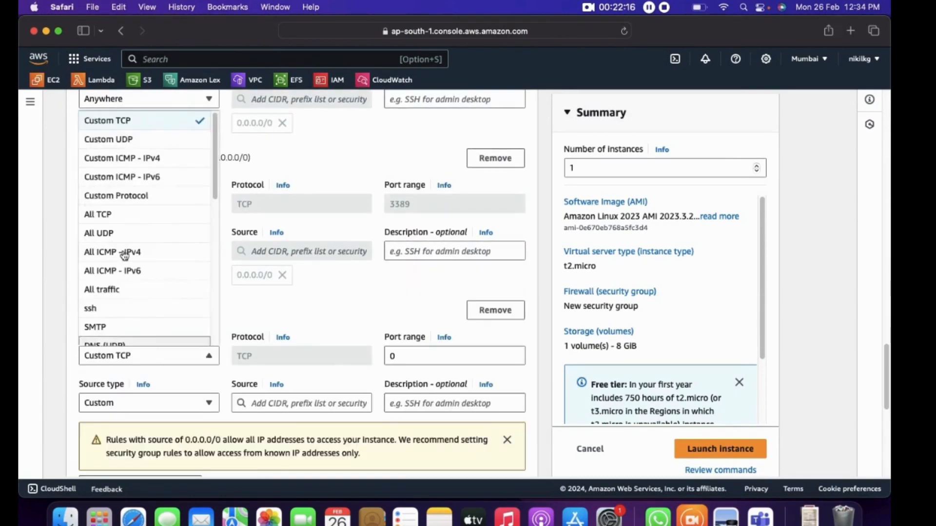
key("h")
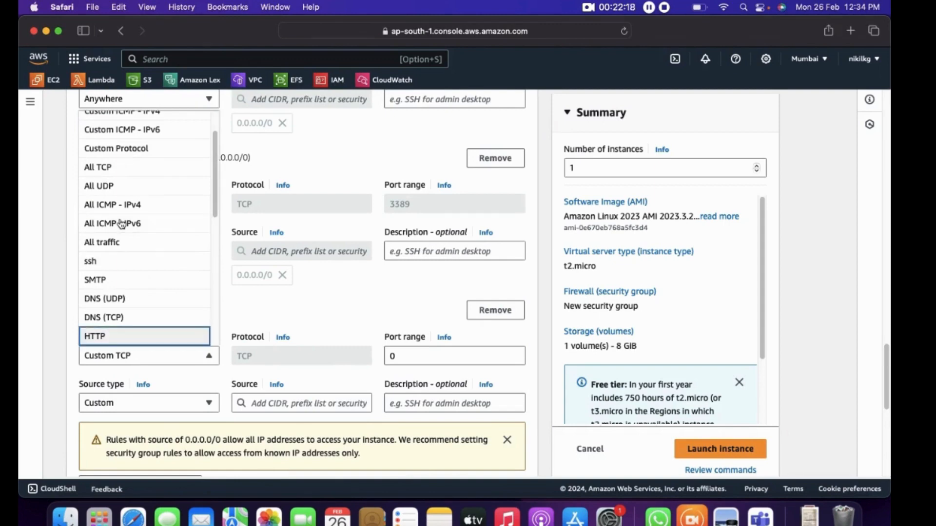
left_click(111, 336)
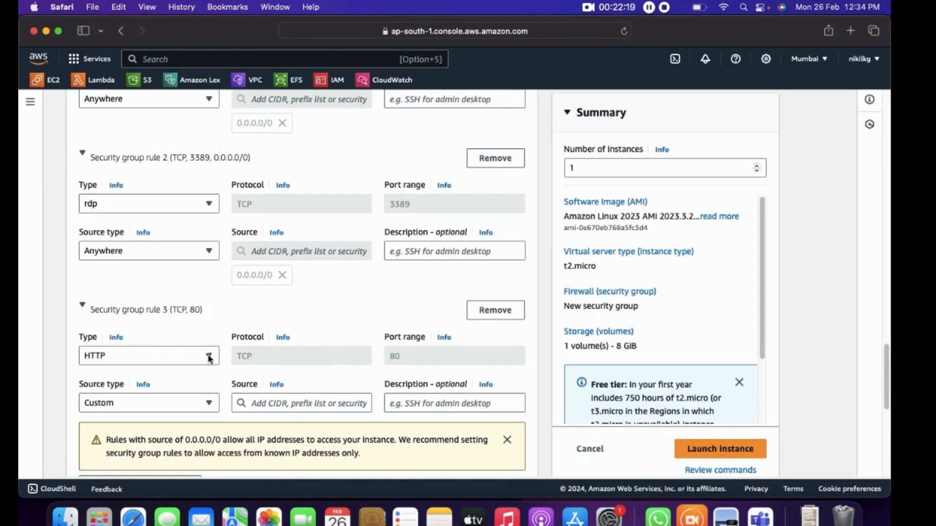
left_click(204, 403)
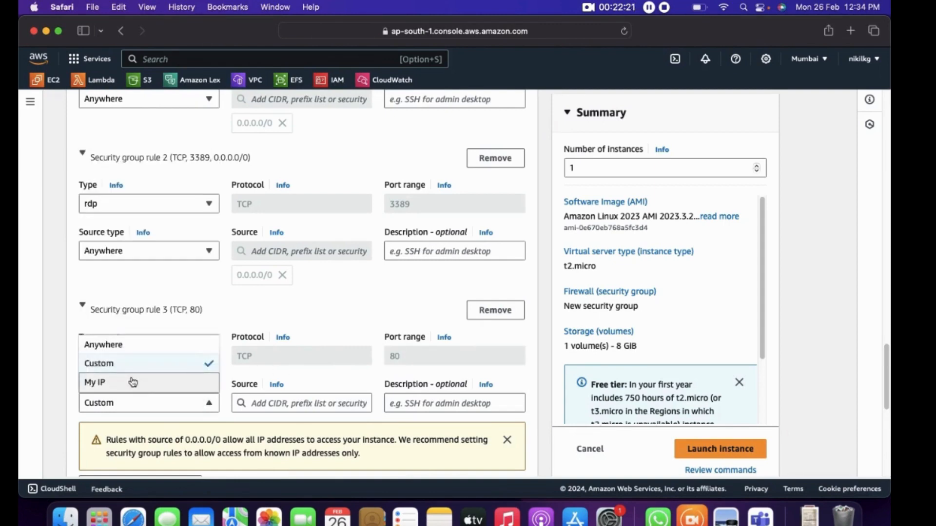
left_click(133, 349)
Review the ssh, rdp and HTTP inbound rules, keep the default storage, and launch the instance
scroll(253, 361, "down", 5)
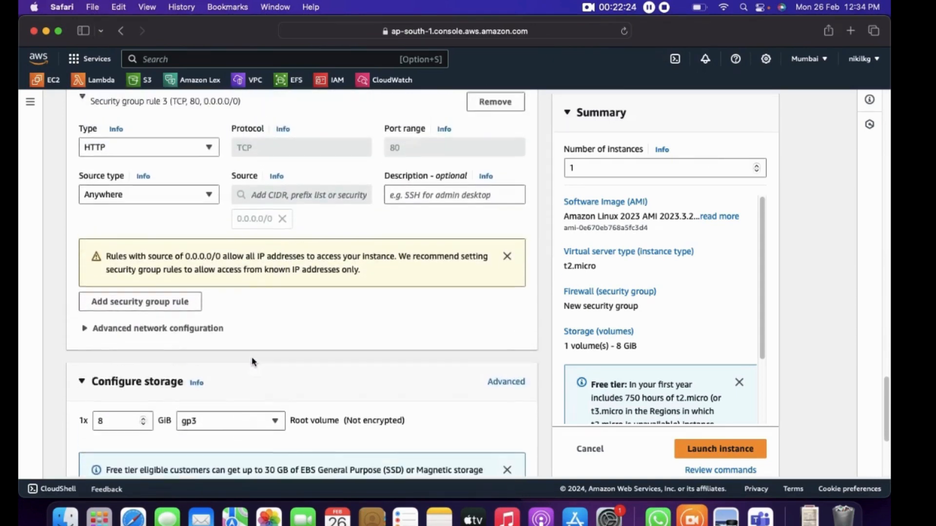
scroll(253, 361, "up", 3)
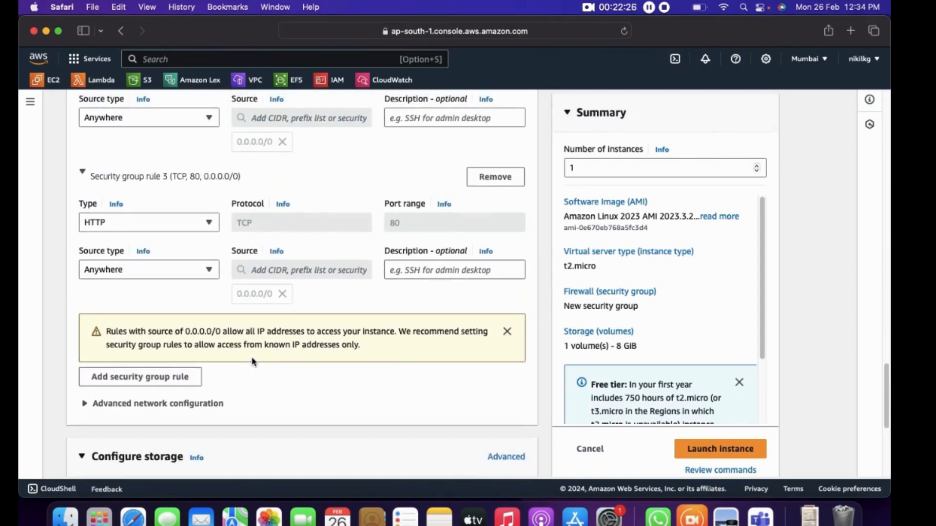
scroll(253, 361, "up", 9)
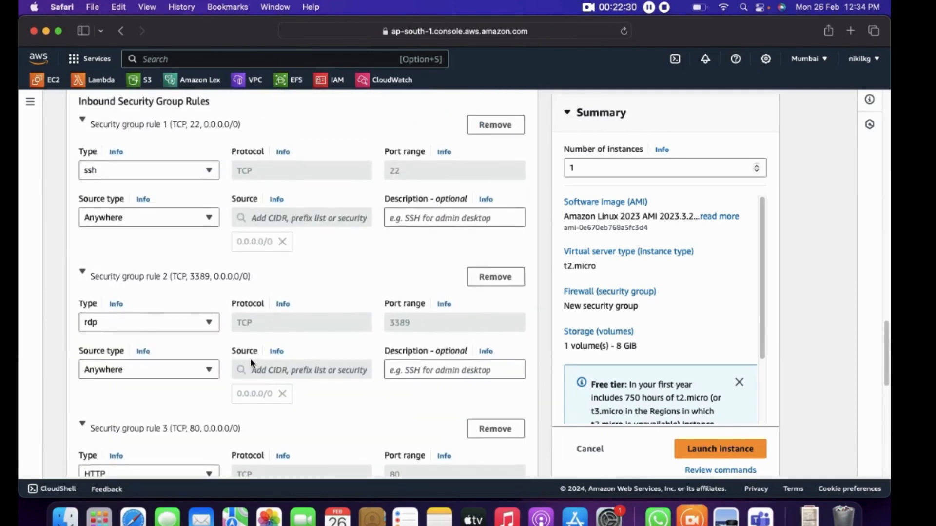
scroll(250, 358, "up", 3)
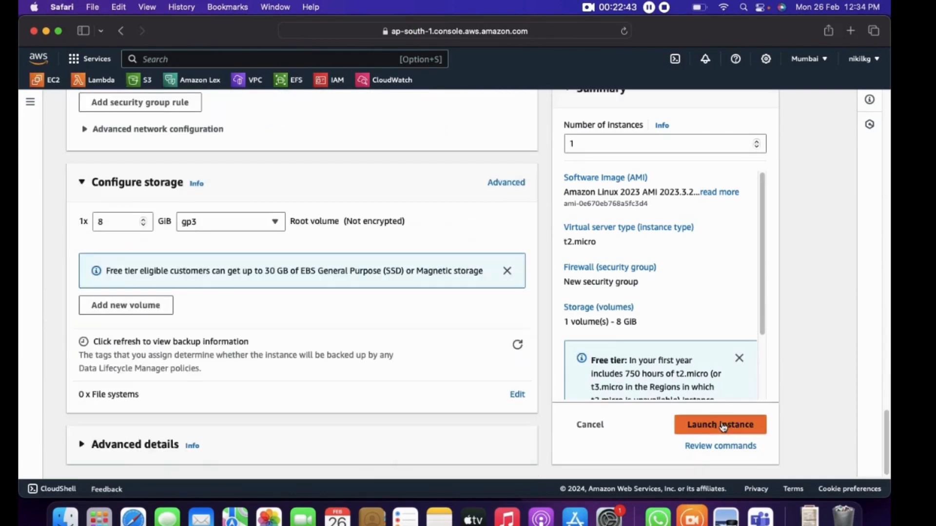
left_click(724, 426)
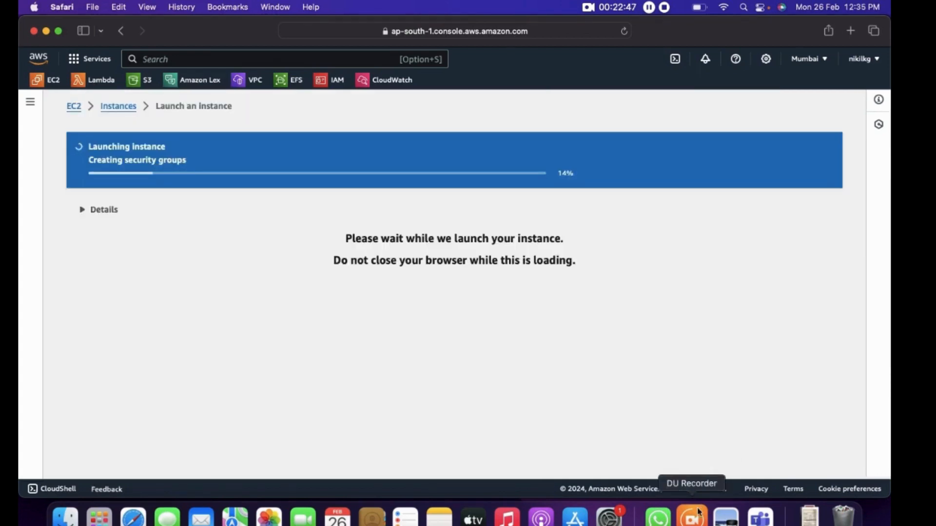
left_click(724, 517)
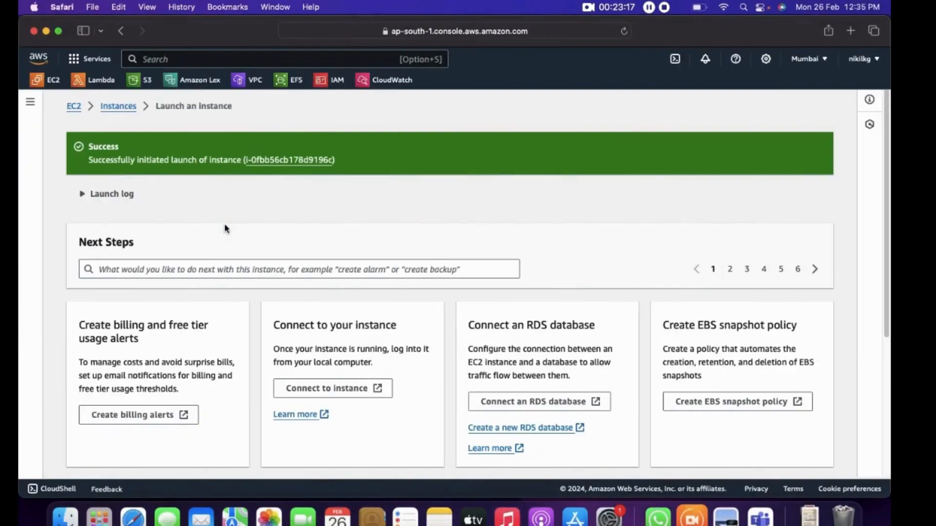
Open the connection instructions for the srv-public-1 instance and copy its example SSH client command
left_click(280, 160)
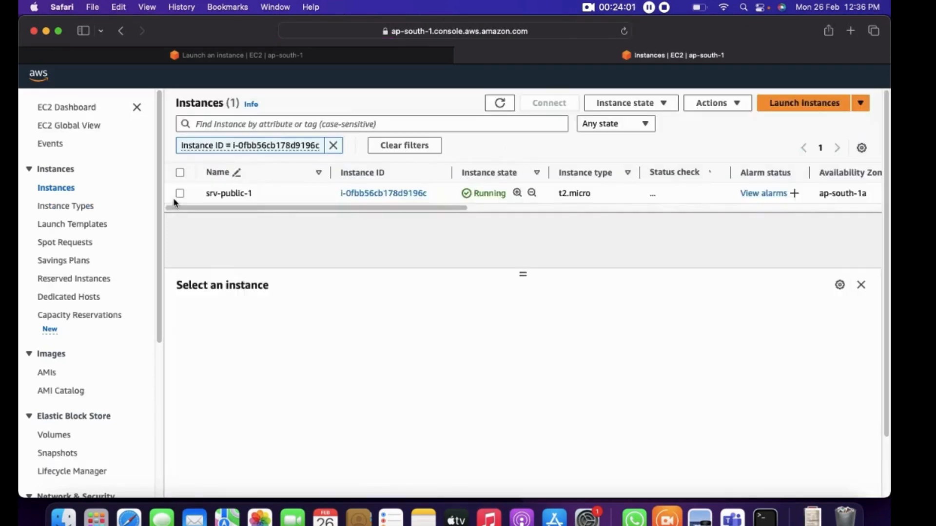
left_click(180, 193)
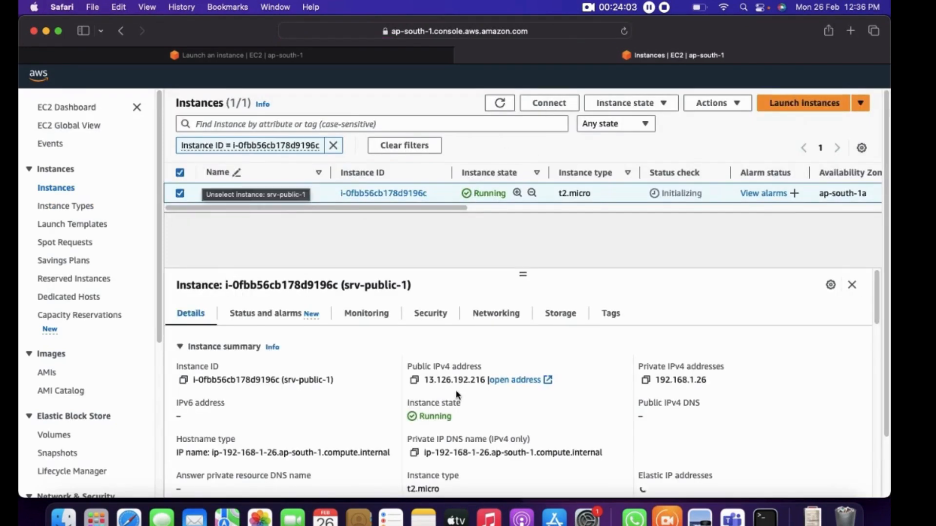
left_click(565, 100)
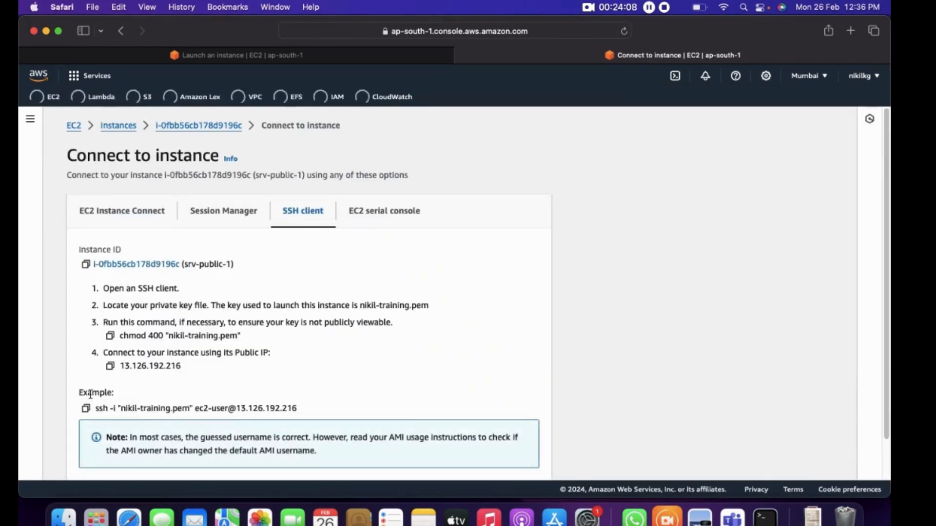
left_click(86, 409)
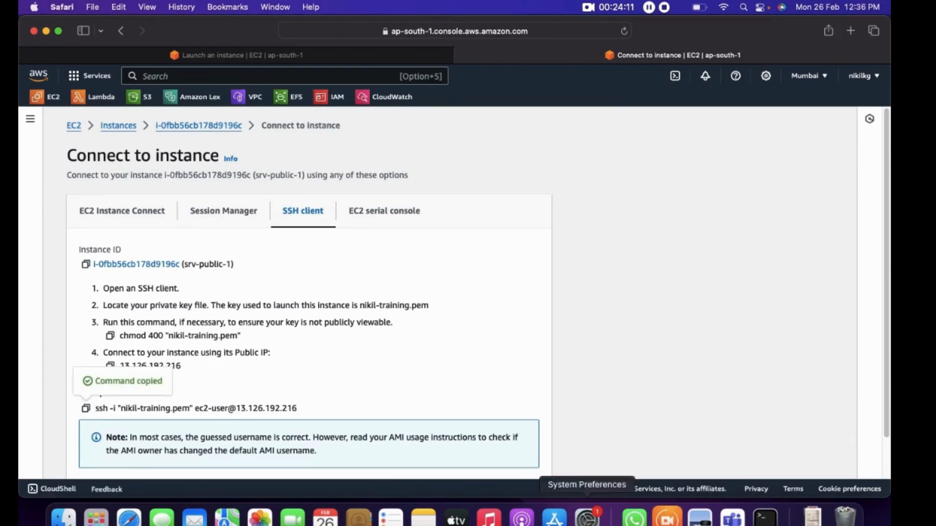
Switch to Terminal, run the copied SSH command for srv-public-1, and answer yes to continue connecting
left_click(764, 518)
right_click(450, 252)
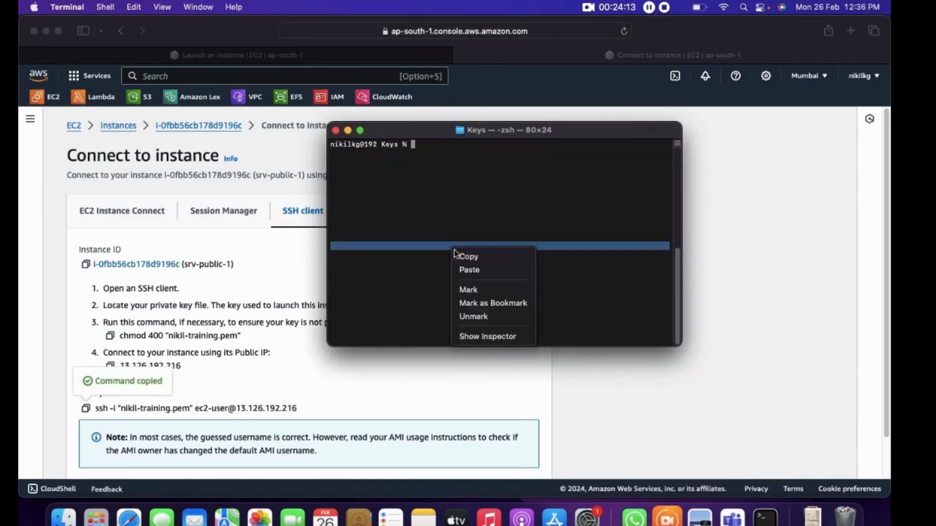
left_click(481, 271)
key("Return")
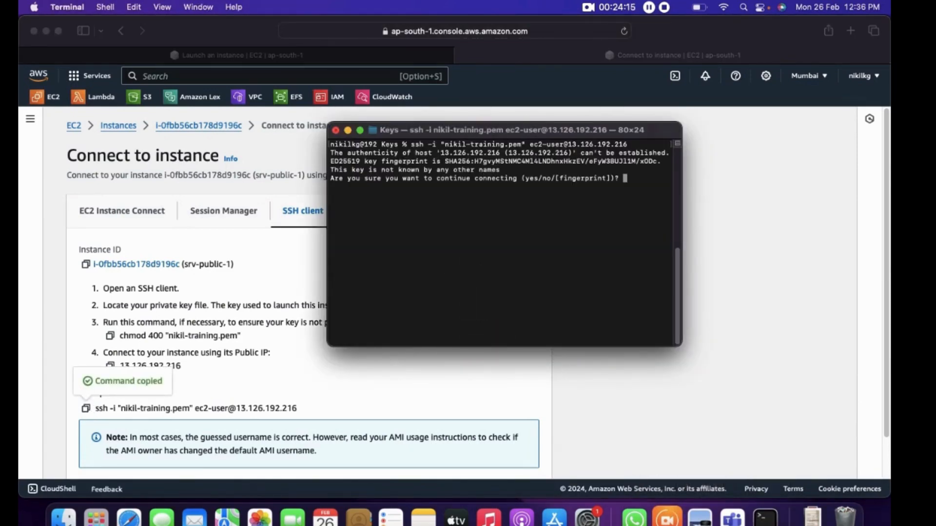
type("yes")
key("Return")
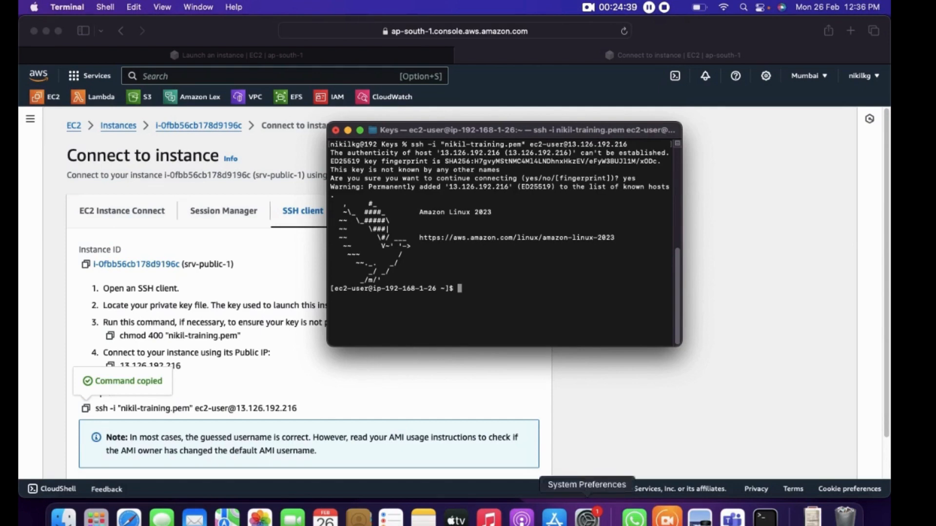
Examine the VPC architecture diagram in Preview, including its private subnets and routes, and return to Safari
left_click(732, 518)
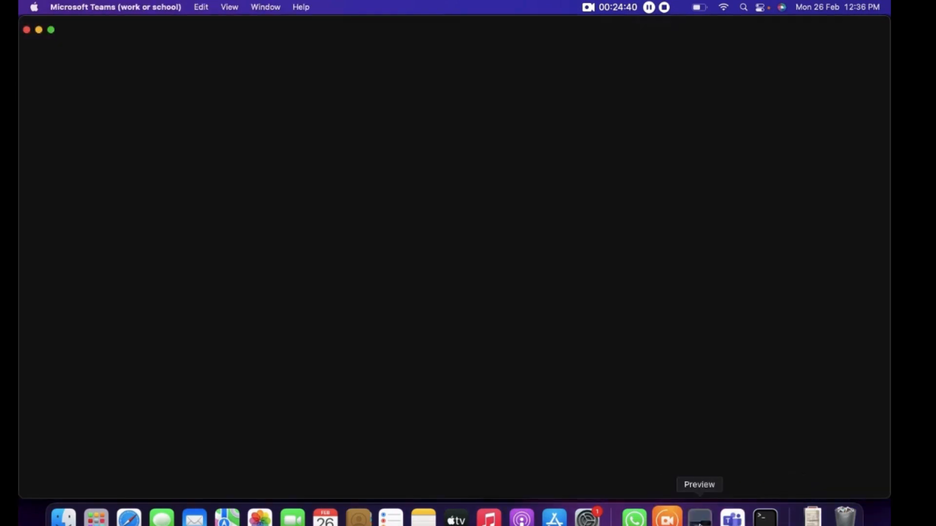
left_click(699, 518)
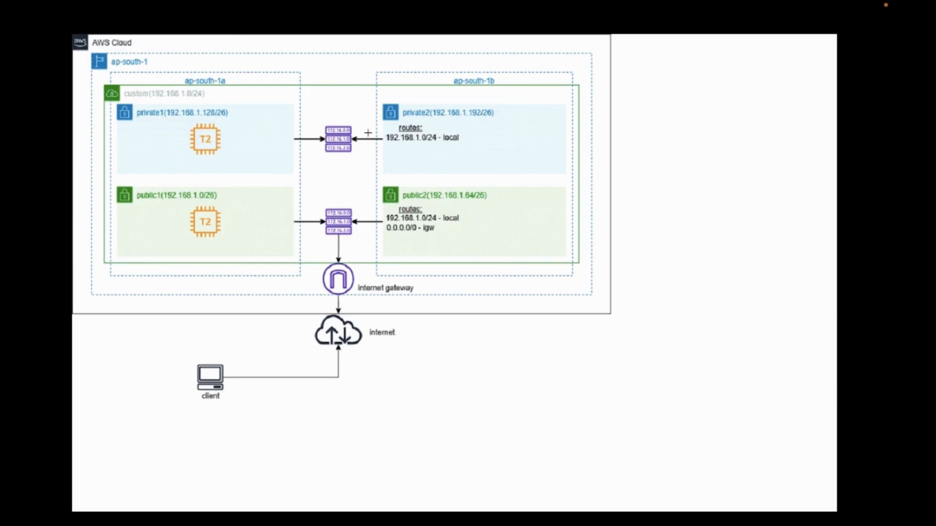
key("super+Tab")
key("super+Tab")
key("super+Tab")
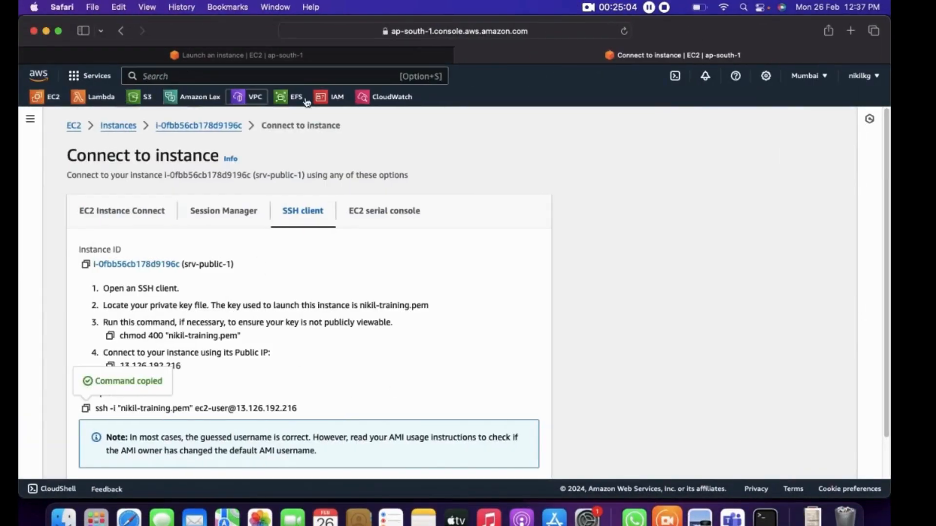
Close the connection instructions tab, return to the EC2 instances list, and start launching another instance
left_click(461, 55)
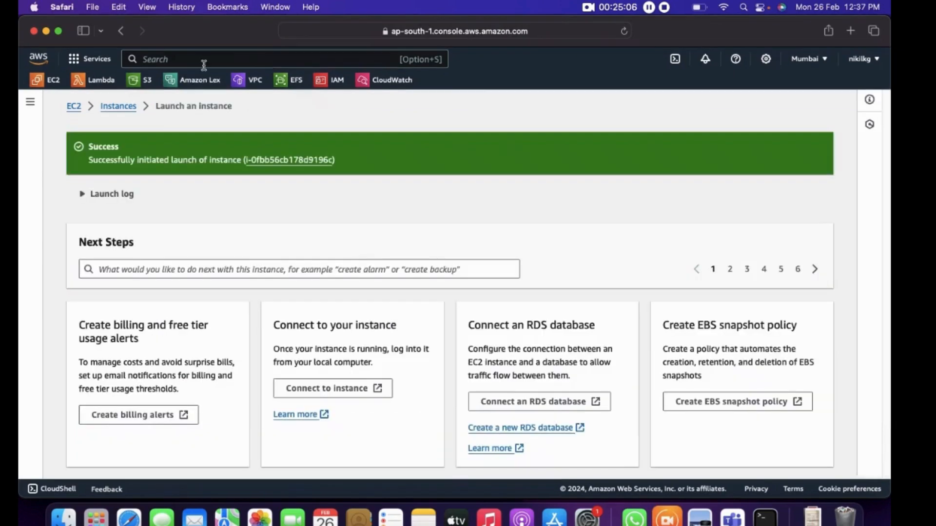
left_click(114, 107)
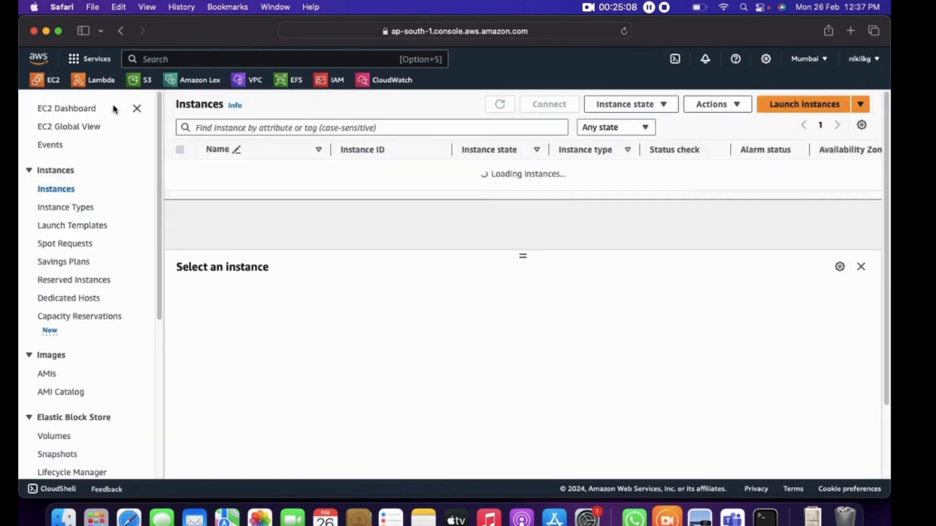
left_click(860, 104)
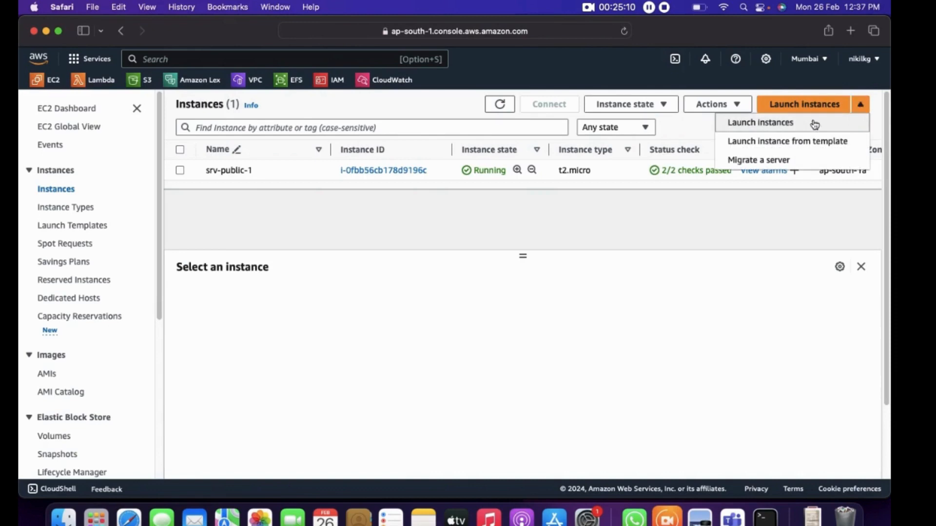
left_click(775, 124)
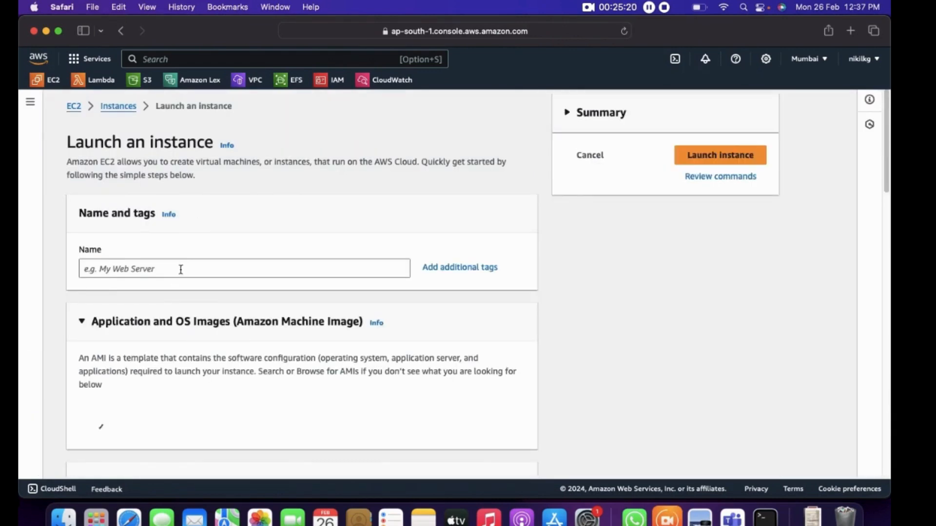
Name the new instance srv-private-1
left_click(178, 270)
type("rv")
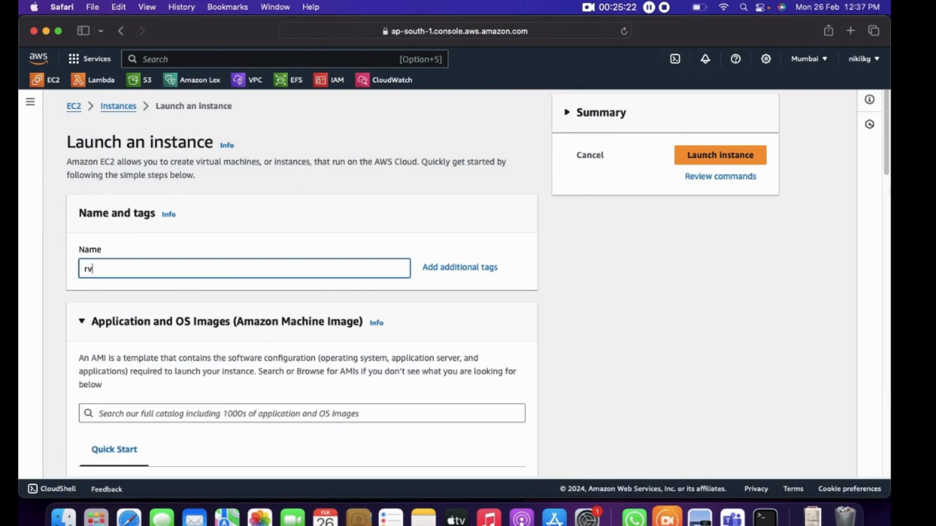
key("BackSpace")
key("BackSpace")
type("srv-private")
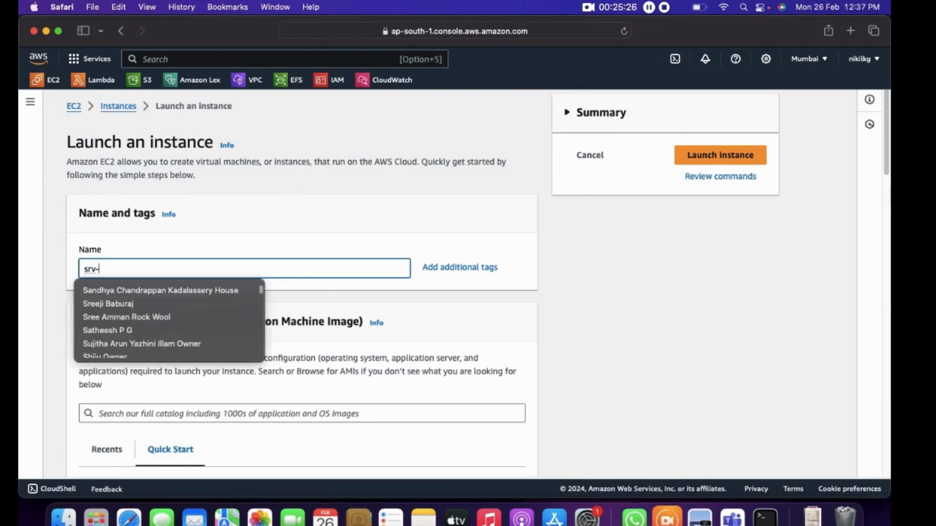
type("-1")
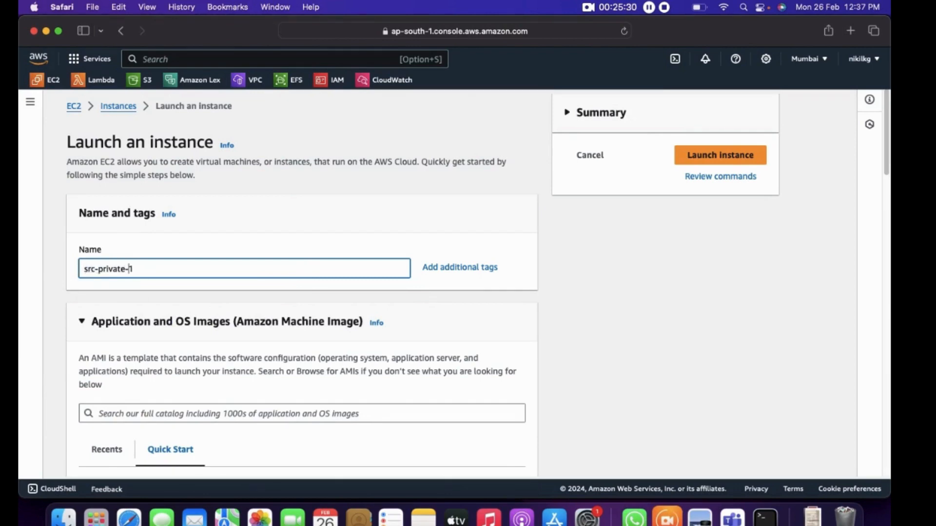
key("BackSpace")
type("v")
Keep the default Amazon Linux image and t2.micro type, and choose the existing training key pair for the instance
scroll(272, 285, "down", 5)
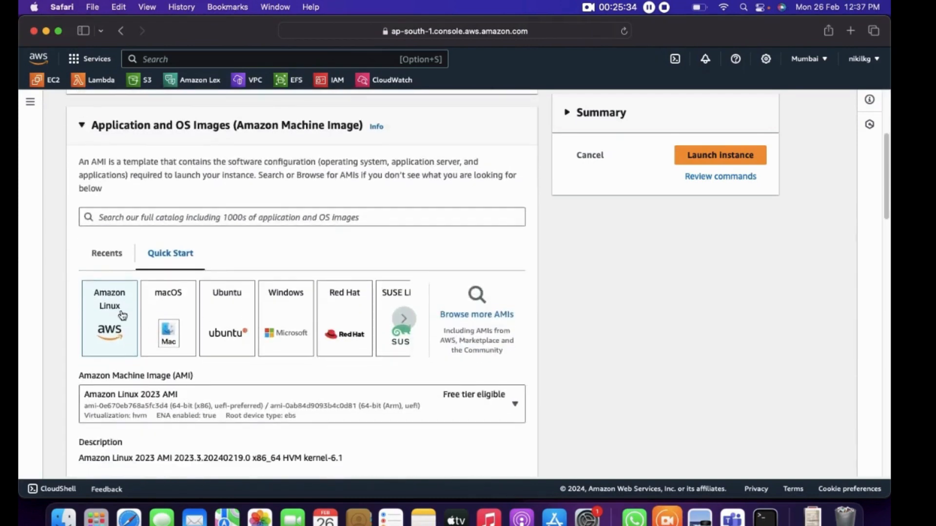
scroll(191, 388, "down", 6)
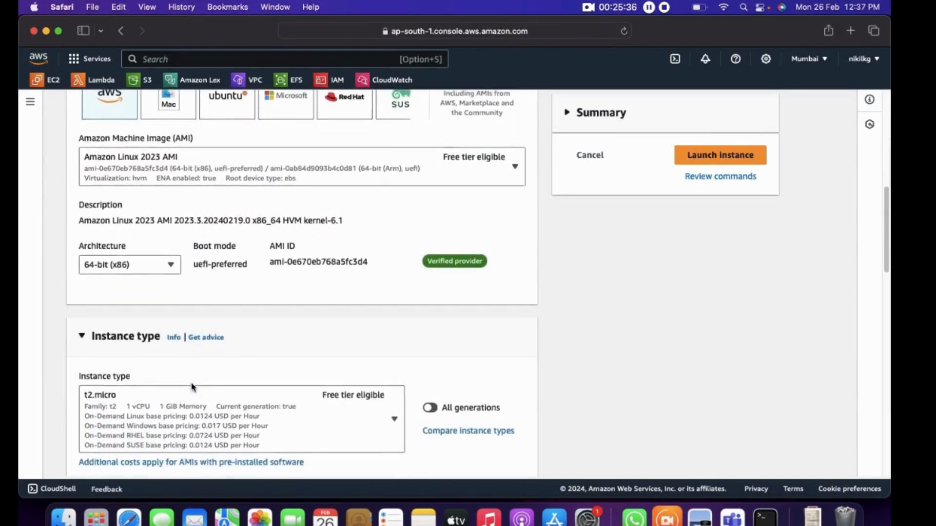
scroll(192, 387, "down", 6)
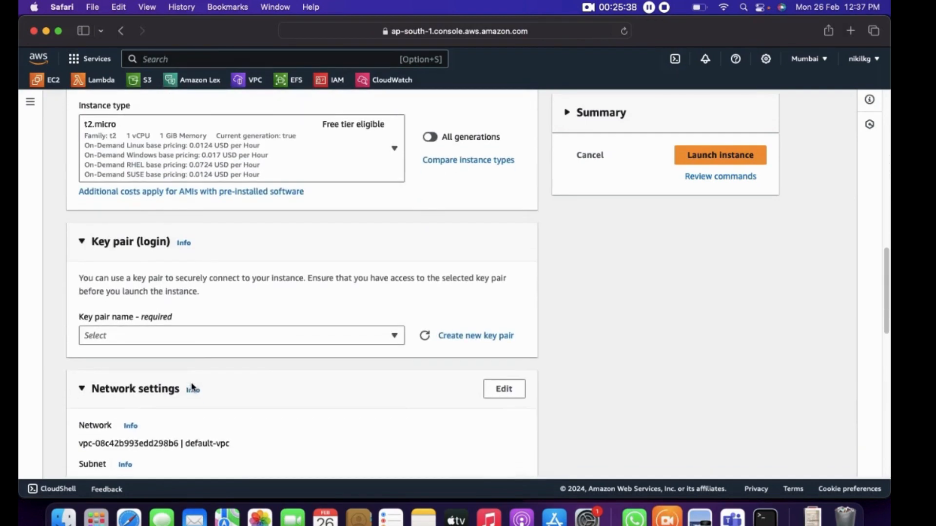
left_click(207, 335)
left_click(126, 390)
Edit the network settings to use custom-vpc and its private1 subnet, and check the private subnet placement in the Preview VPC diagram
scroll(127, 393, "down", 2)
scroll(127, 394, "down", 1)
left_click(498, 254)
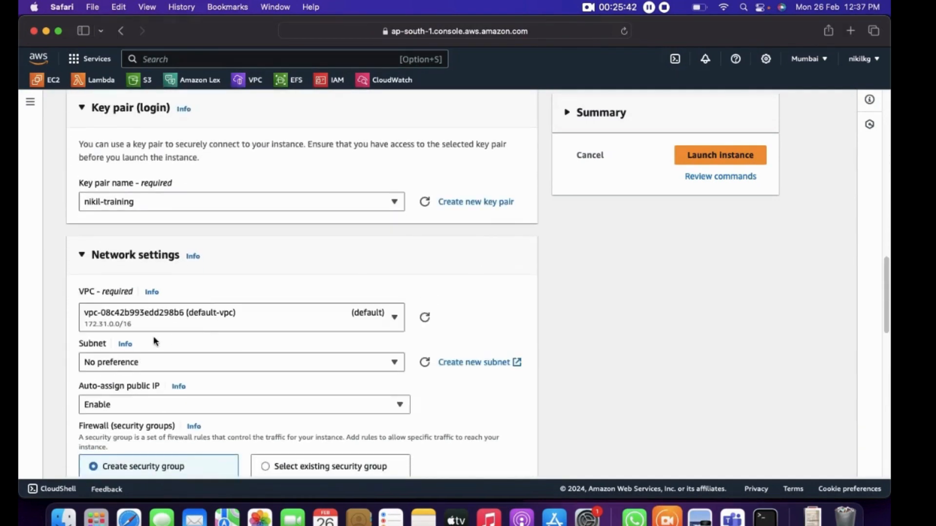
left_click(222, 310)
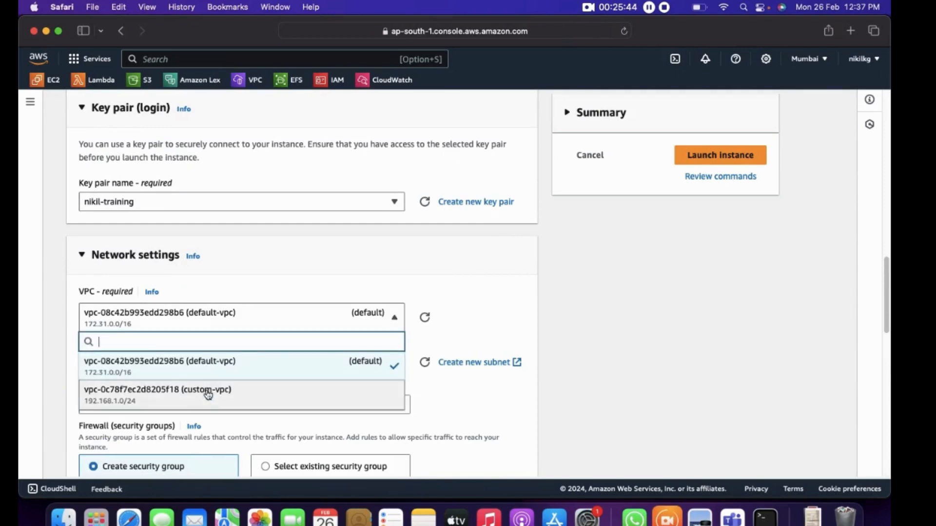
left_click(208, 395)
scroll(209, 393, "down", 2)
left_click(226, 294)
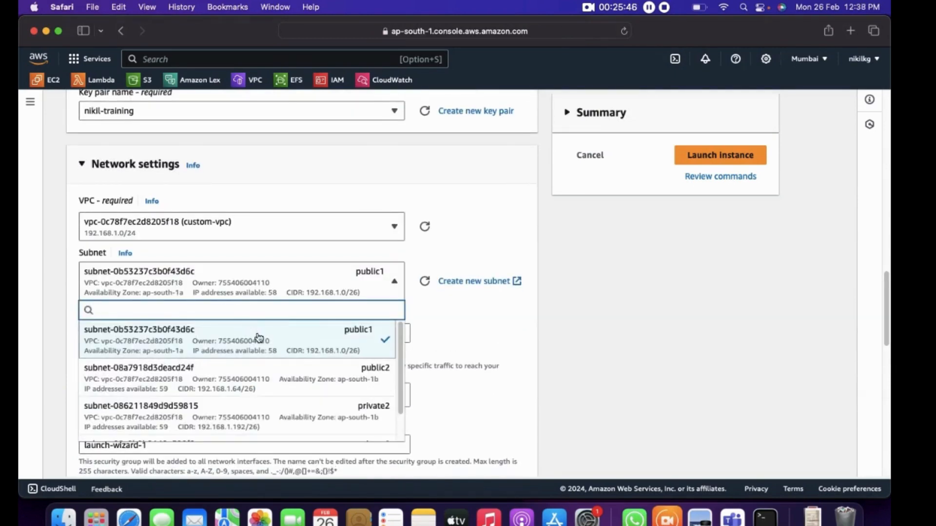
scroll(266, 394, "down", 1)
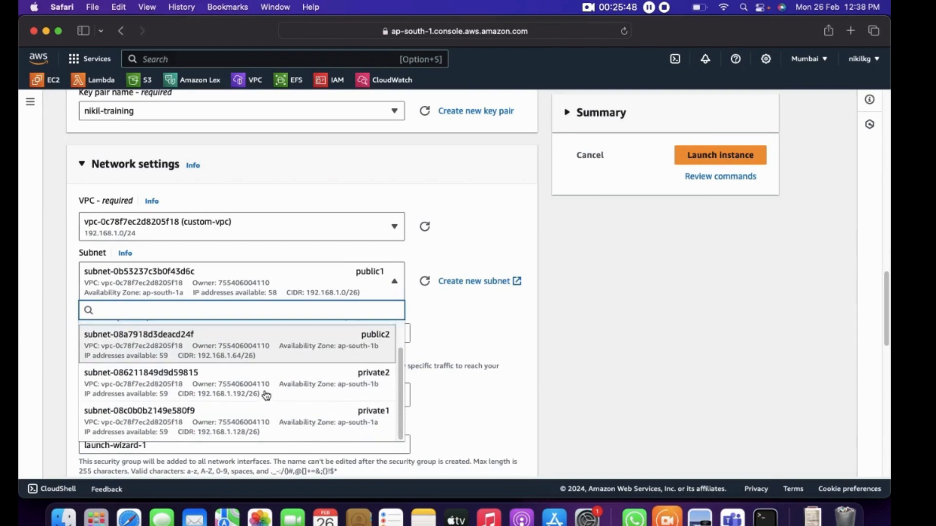
left_click(242, 429)
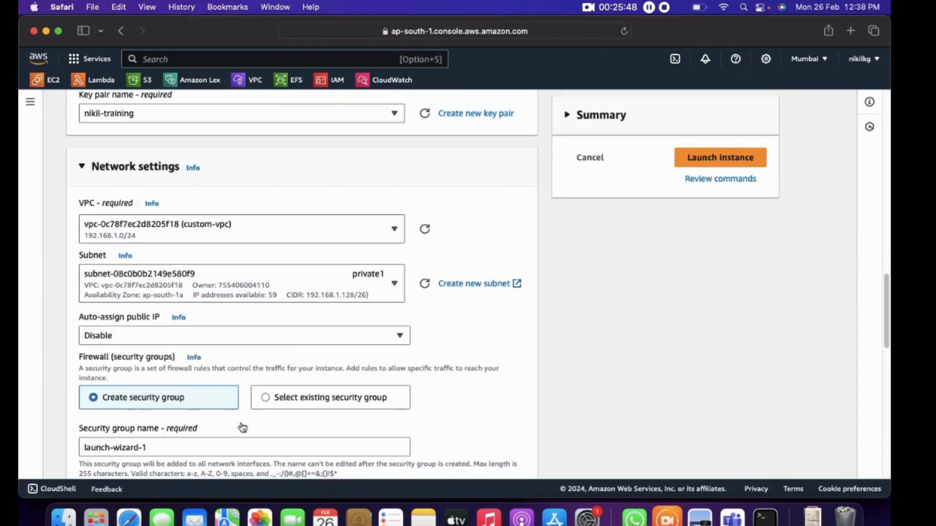
left_click(688, 520)
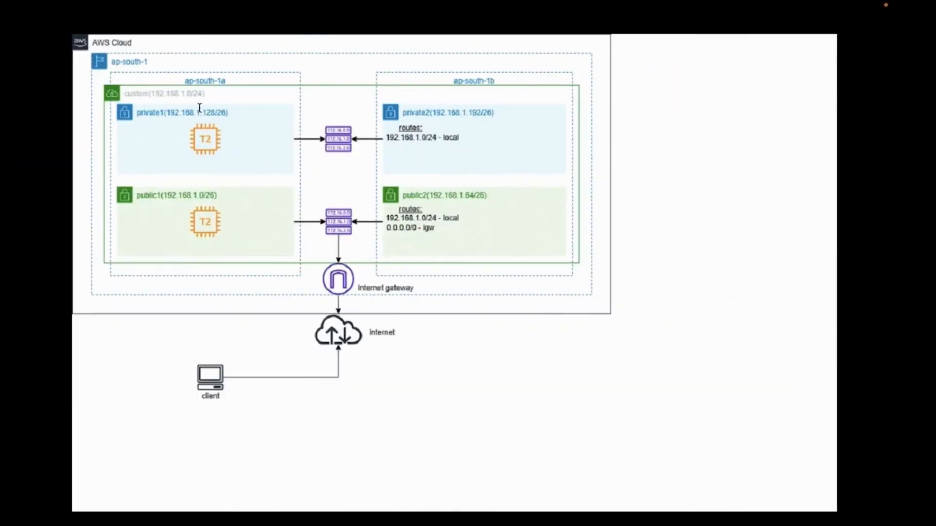
key("ctrl+Left")
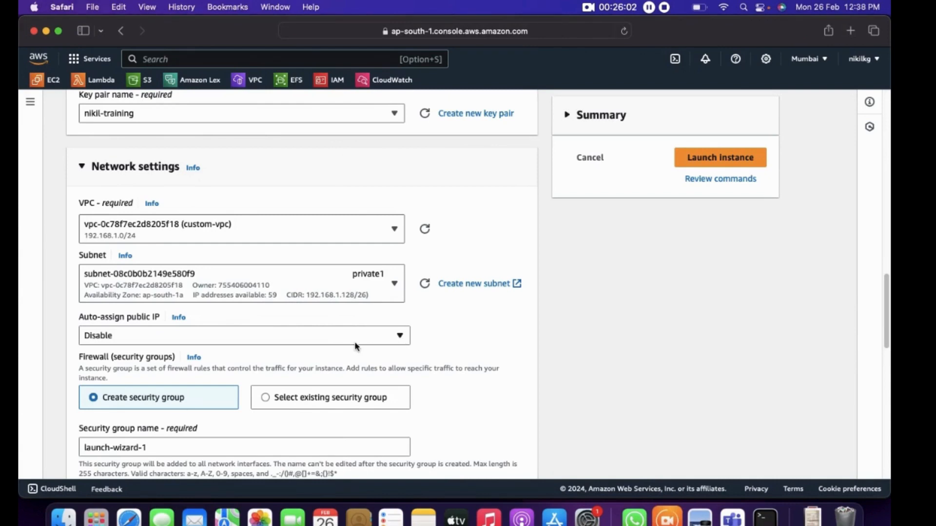
Assign the existing SSH-RDP-HTTP security group to the instance and launch it
scroll(127, 336, "down", 1)
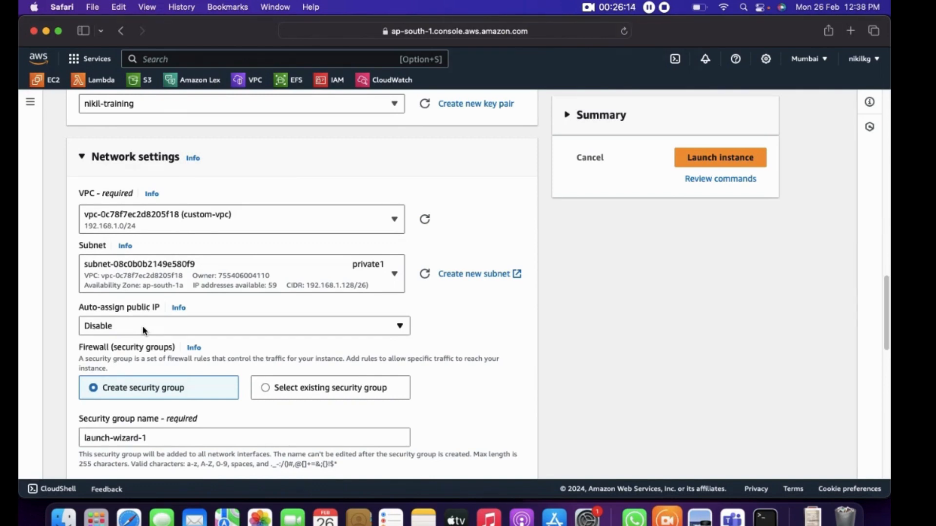
left_click(266, 387)
scroll(265, 386, "down", 3)
left_click(247, 295)
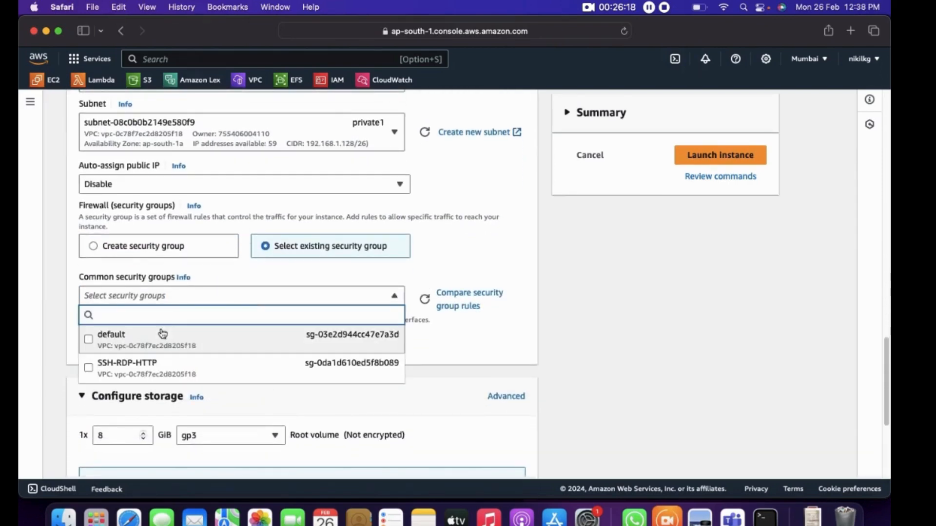
scroll(344, 355, "down", 5)
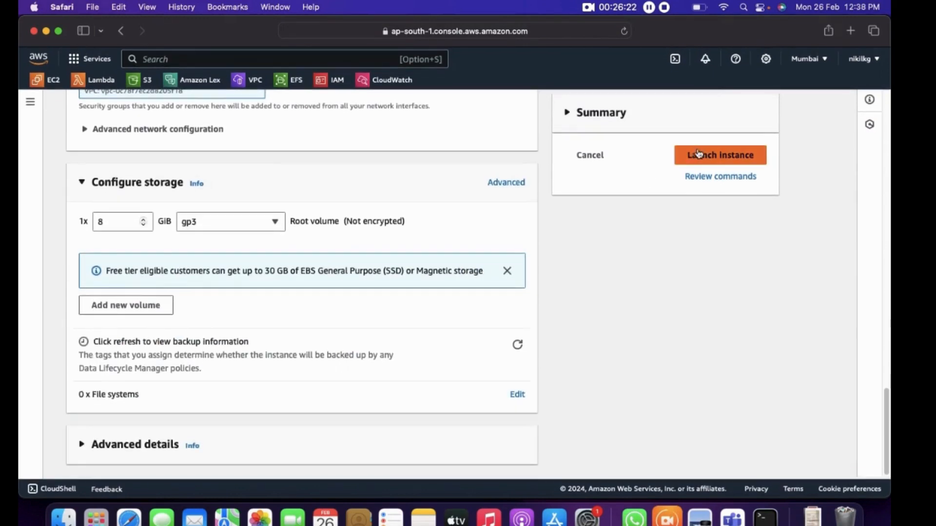
scroll(670, 200, "up", 2)
left_click(720, 150)
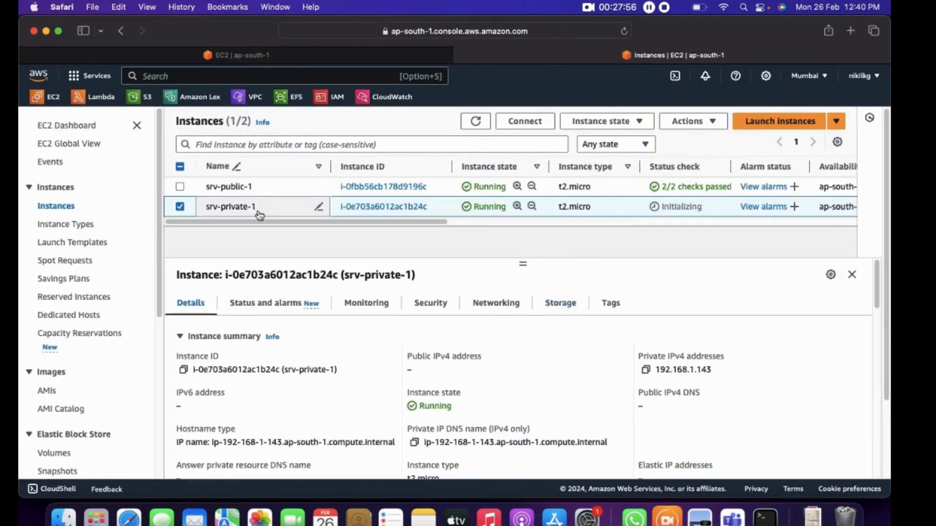
Open the SSH client connection instructions for srv-private-1 and copy the example SSH command
left_click(535, 126)
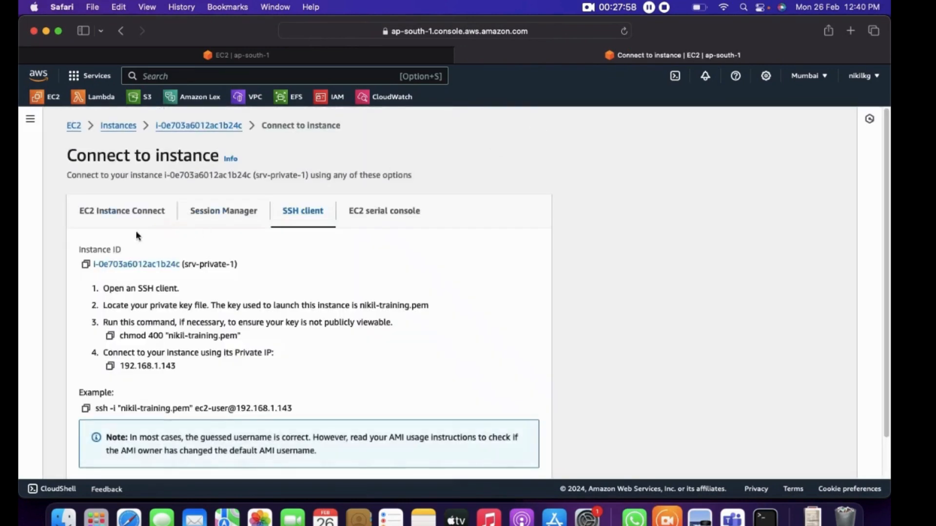
left_click(86, 409)
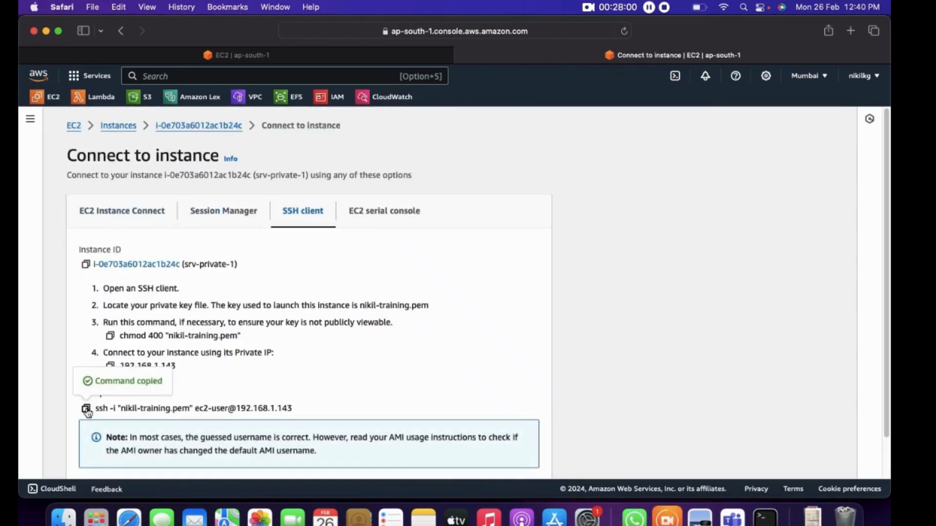
Switch to Terminal, exit the SSH session on the public instance, and clear the terminal screen
left_click(765, 518)
type("exit")
key("Return")
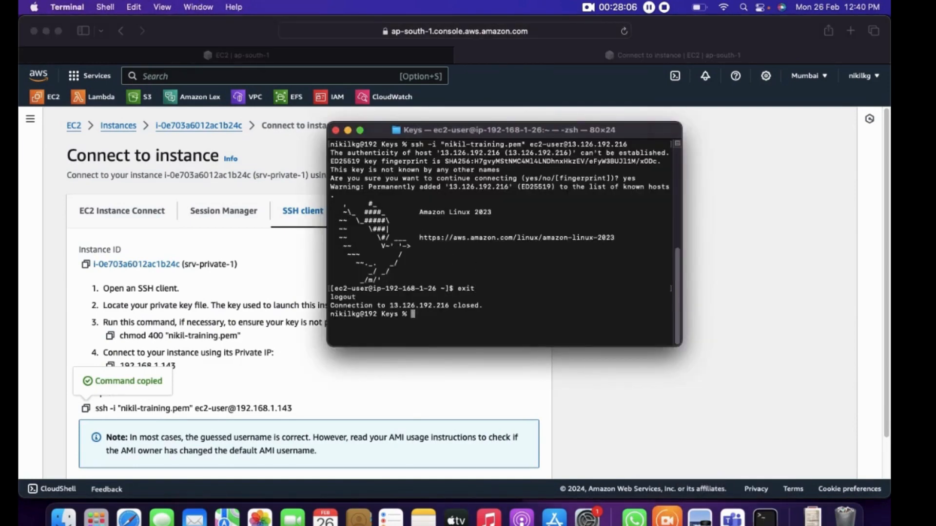
key("super+k")
Try to connect directly to srv-private-1 with the copied SSH command, and examine the private subnet's routing in the Preview diagram
right_click(428, 219)
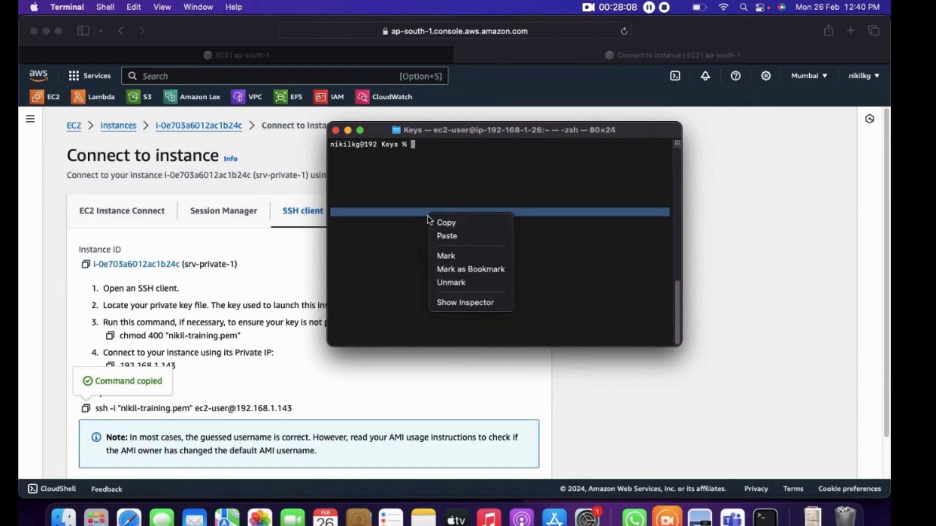
left_click(447, 236)
key("Return")
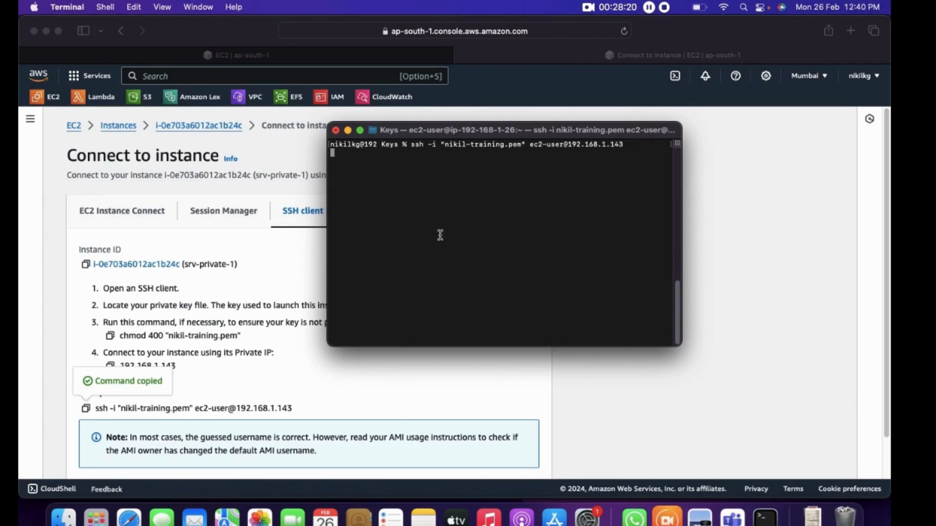
left_click(700, 518)
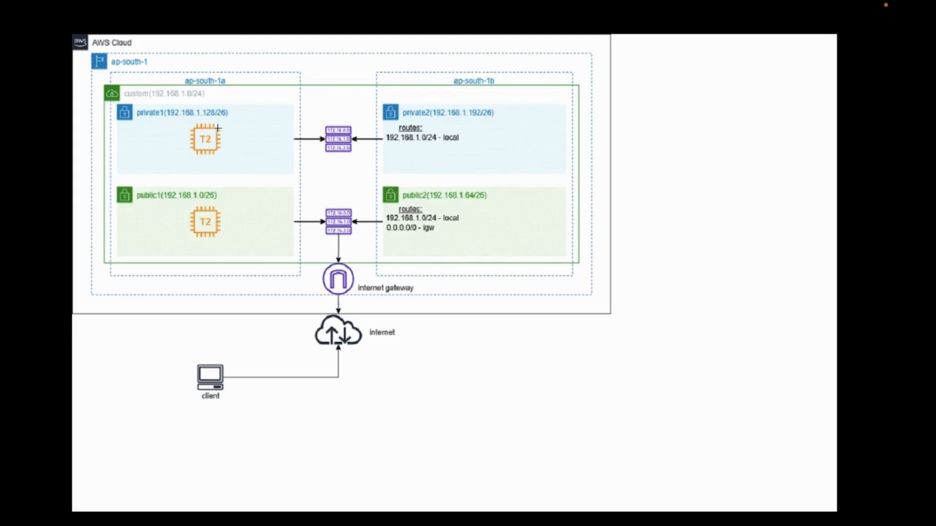
key("ctrl+Left")
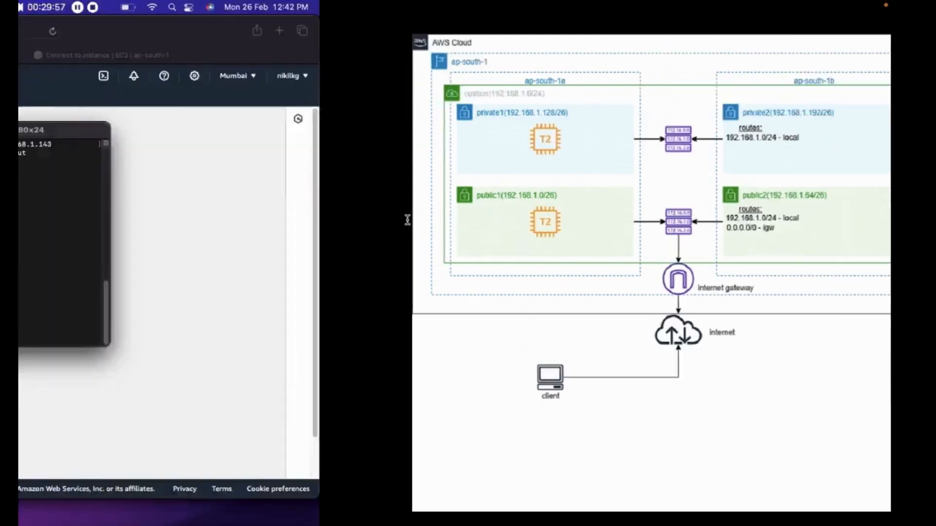
Recall and run the earlier SSH command to reconnect to srv-public-1 at 13.126.192.216
key("Up")
key("Up")
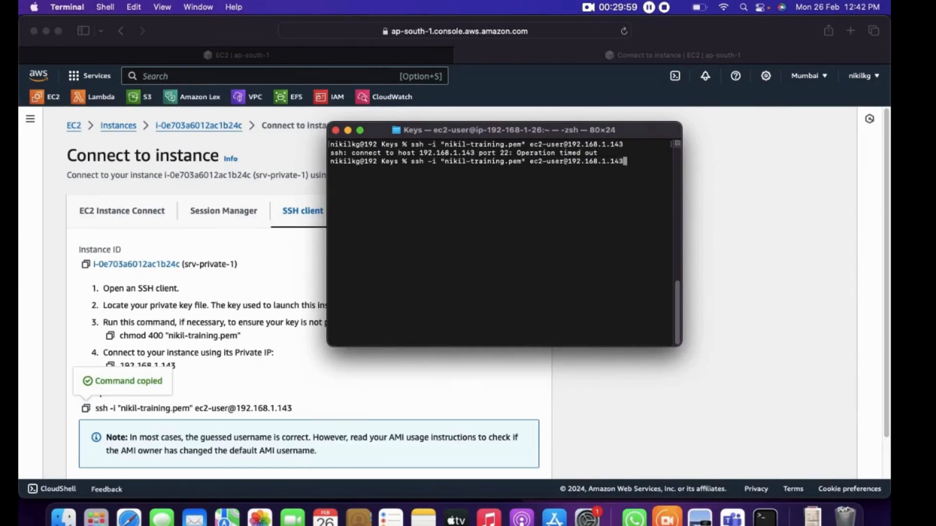
key("Up")
key("Return")
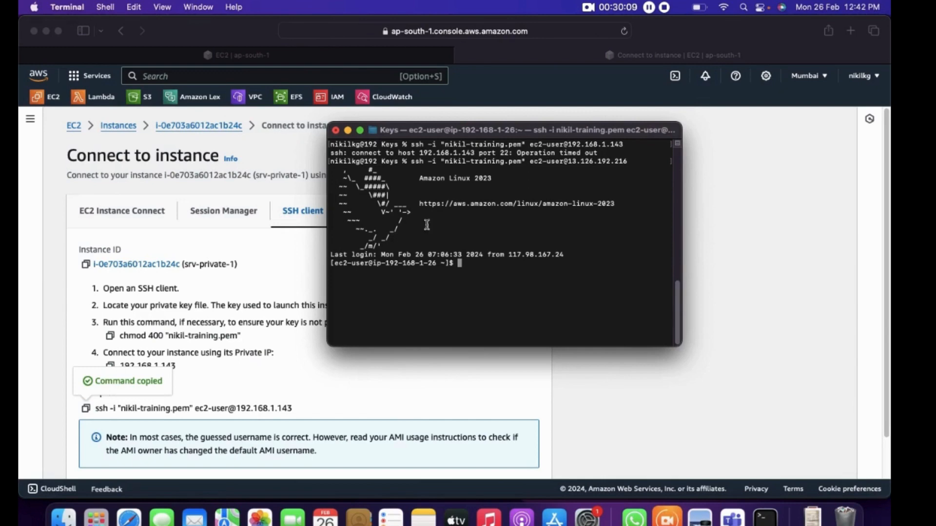
Copy the srv-private-1 SSH command again, run it inside the public instance's session, and answer yes to continue connecting
left_click(699, 516)
left_click(86, 409)
key("super+Tab")
right_click(514, 300)
left_click(533, 318)
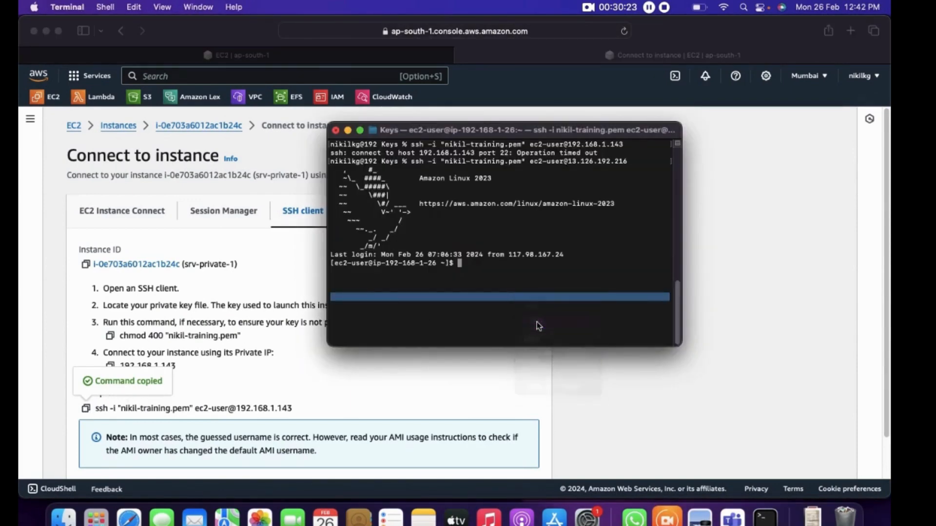
key("Return")
type("yes")
key("Return")
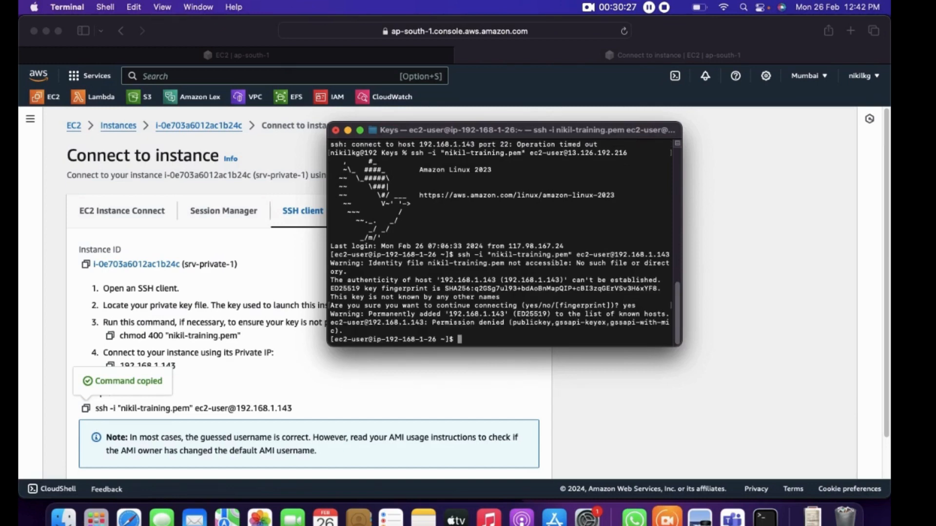
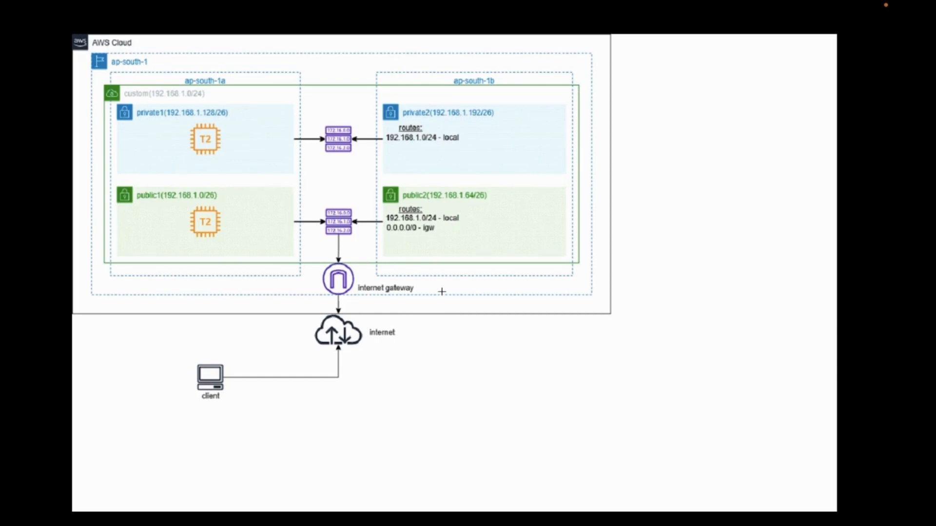
Examine the VPC diagram full screen in Preview, and switch back to the AWS console in Safari
key("Escape")
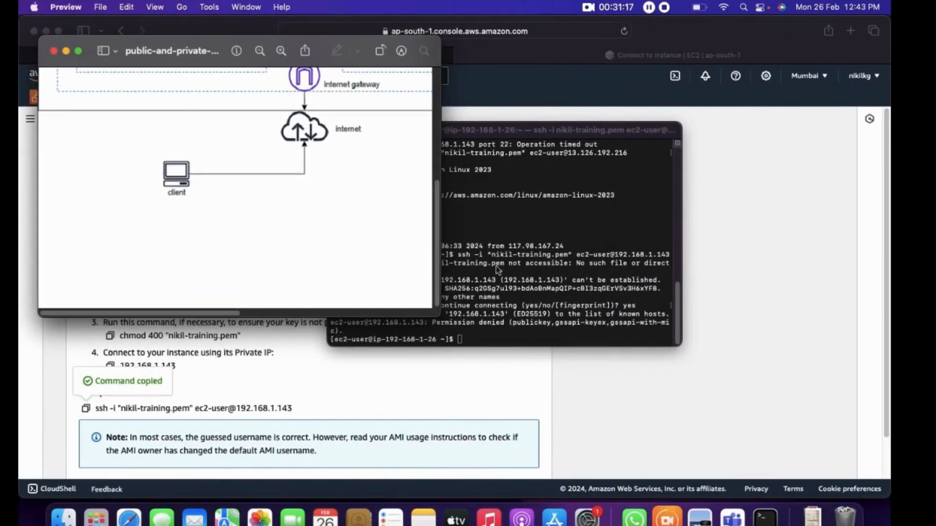
left_click(78, 51)
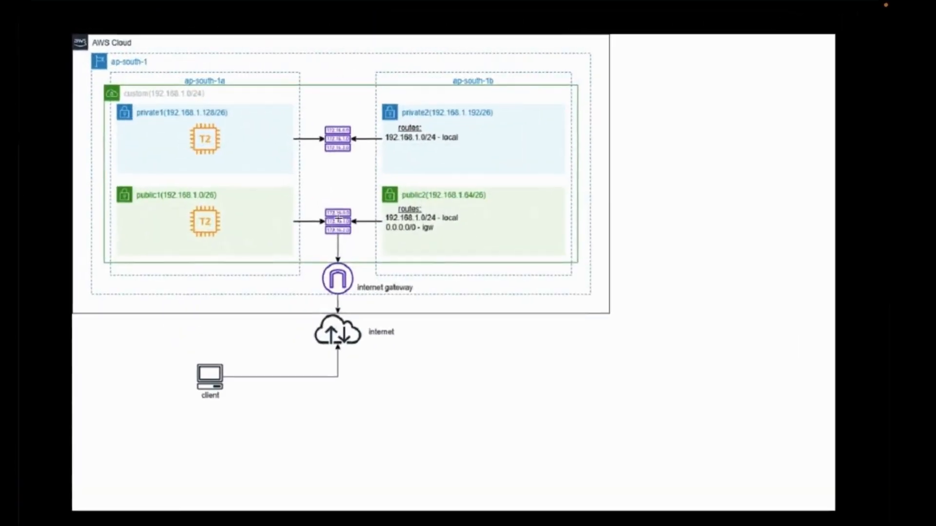
key("super+Tab")
key("super+Tab")
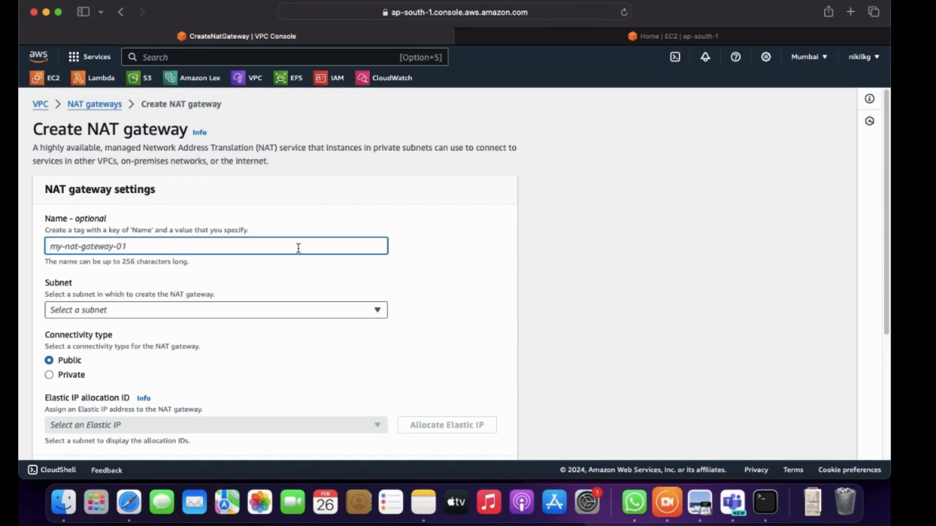
Name the new NAT gateway custom-vpc-ngw and place it in the public1 subnet
type("custom-vpc-ngw")
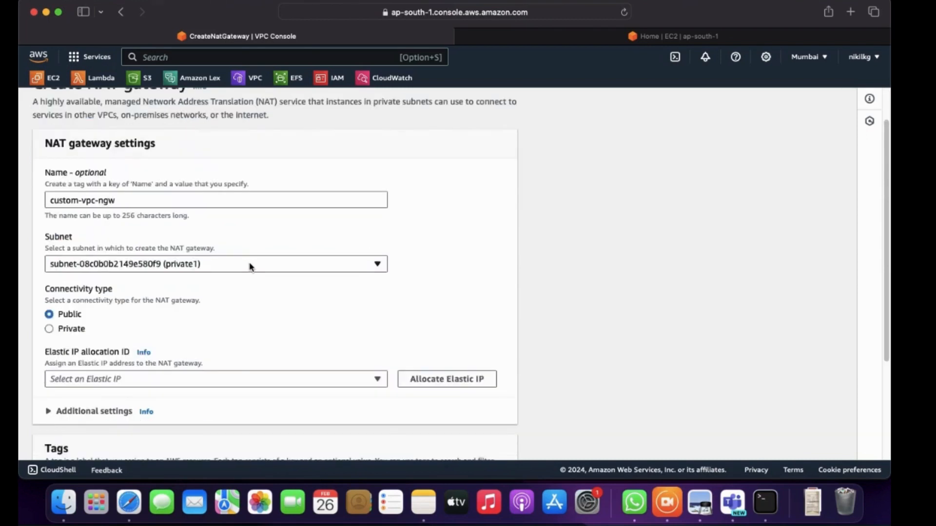
left_click(249, 266)
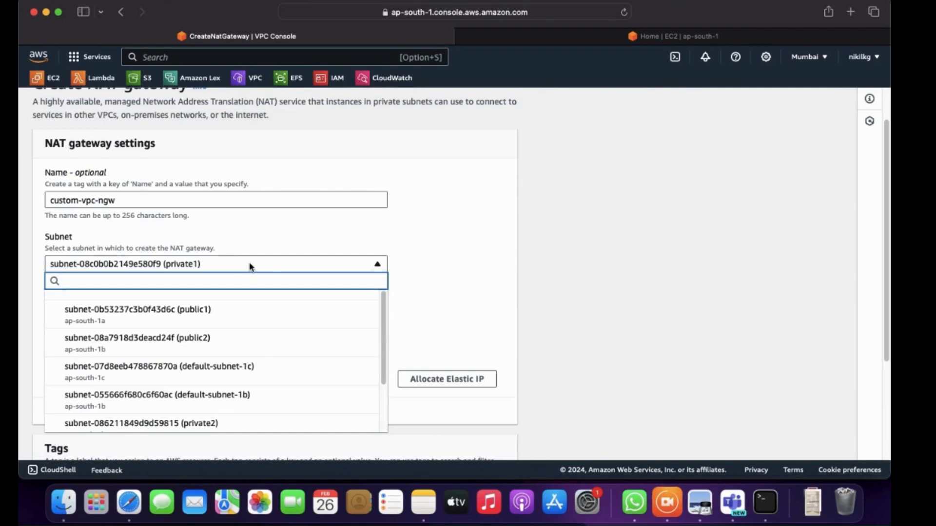
left_click(197, 321)
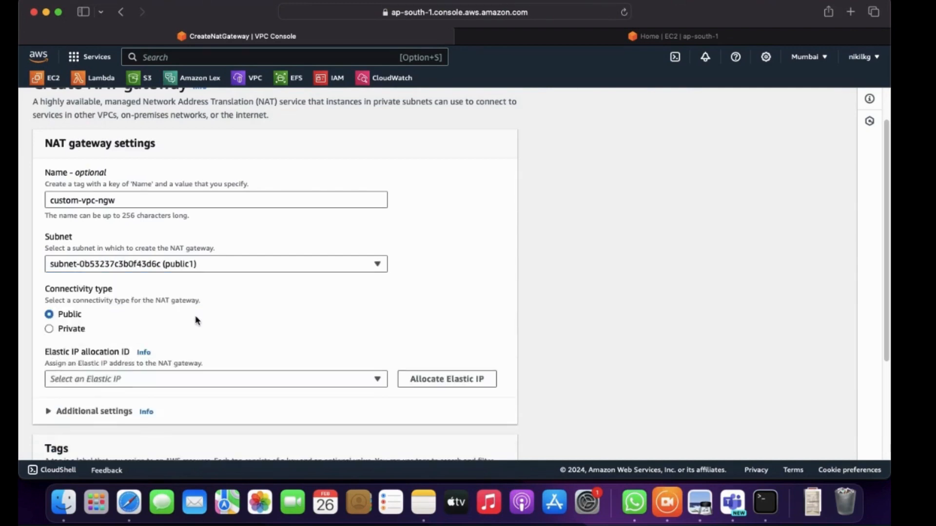
Allocate a new Elastic IP for the public NAT gateway
scroll(213, 303, "down", 3)
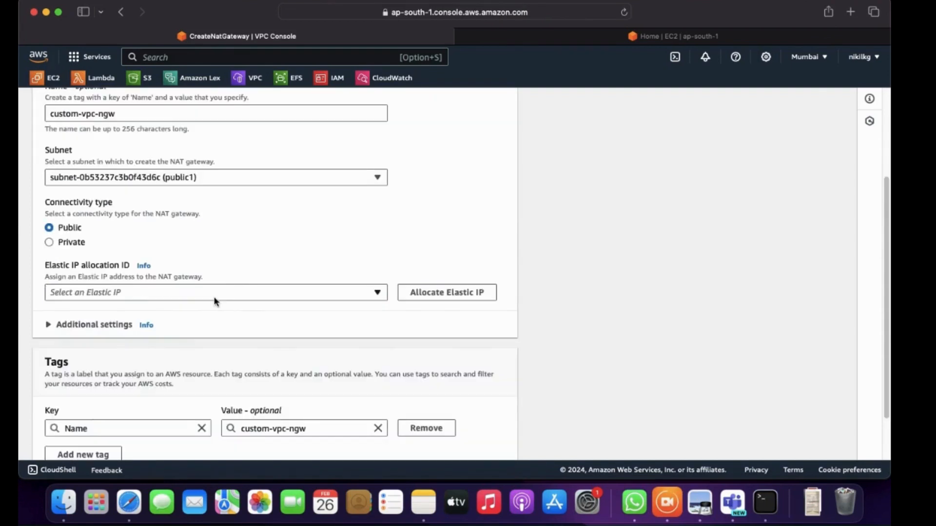
left_click(225, 292)
left_click(226, 294)
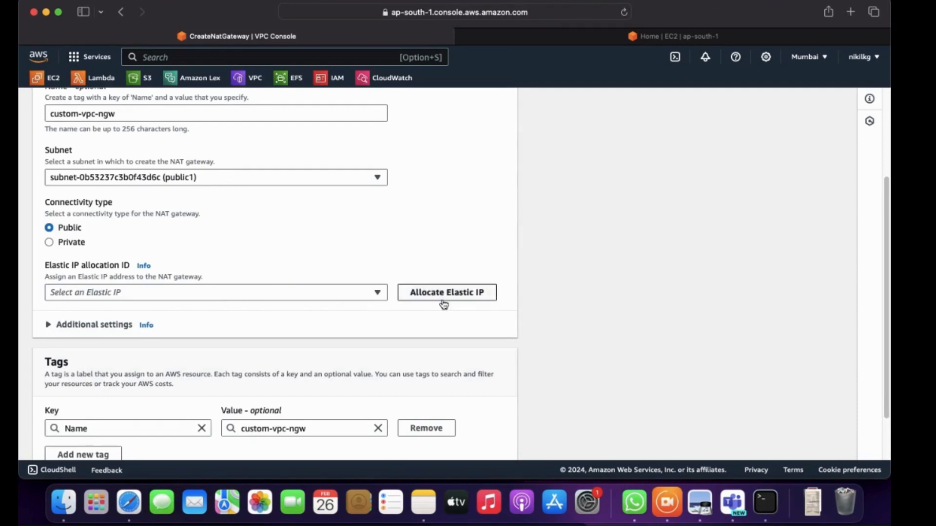
left_click(458, 293)
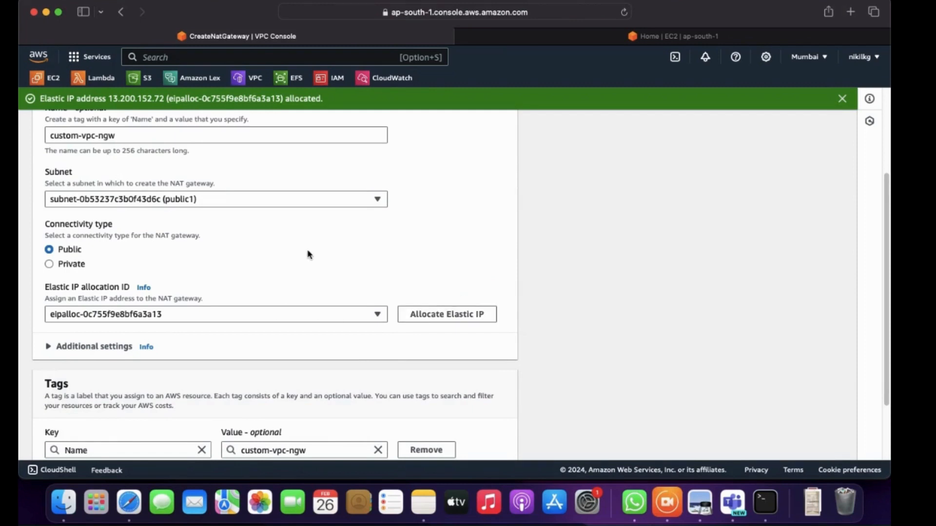
Review the NAT gateway's settings and create it, and consult the network diagram in Preview
scroll(308, 254, "up", 2)
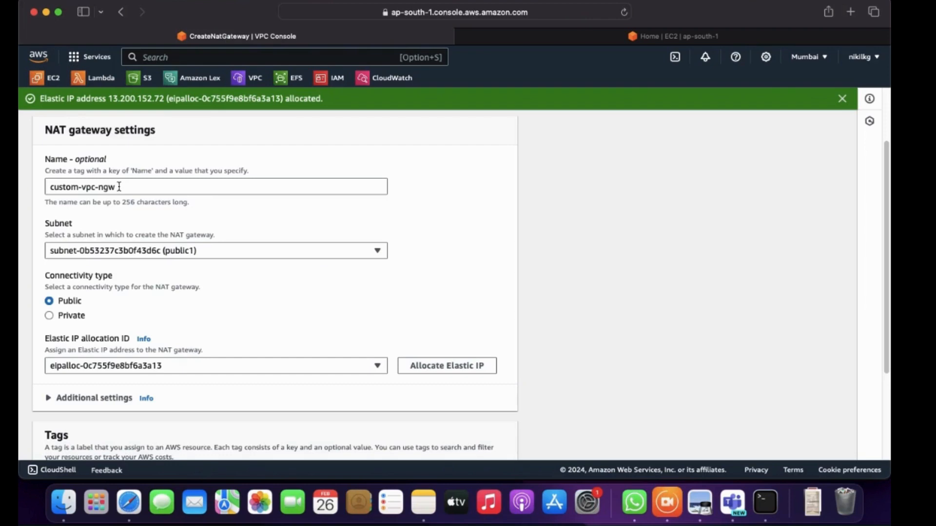
left_click_drag(119, 189, 47, 187)
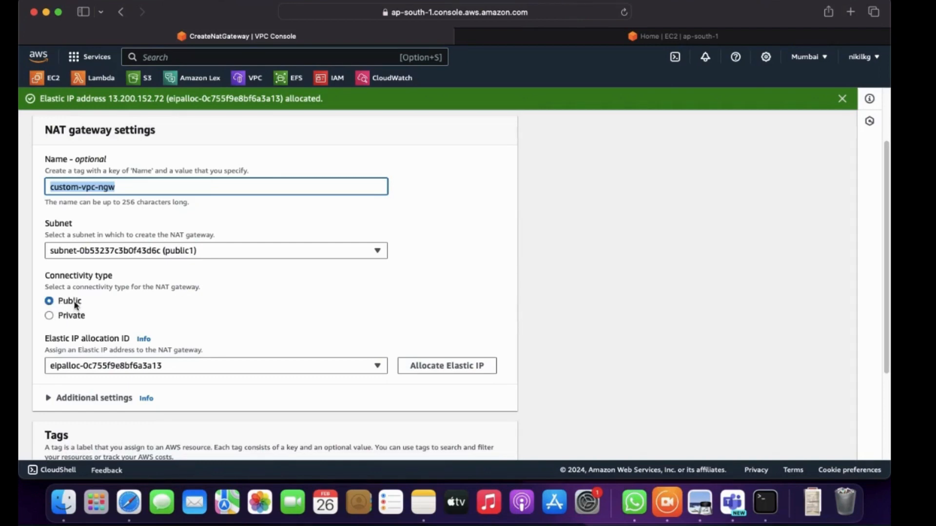
scroll(110, 305, "down", 5)
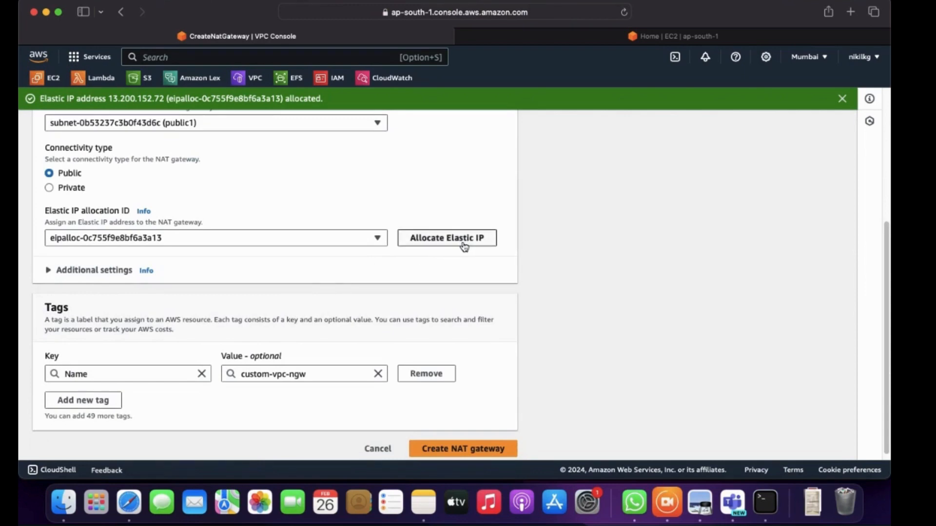
scroll(240, 290, "down", 1)
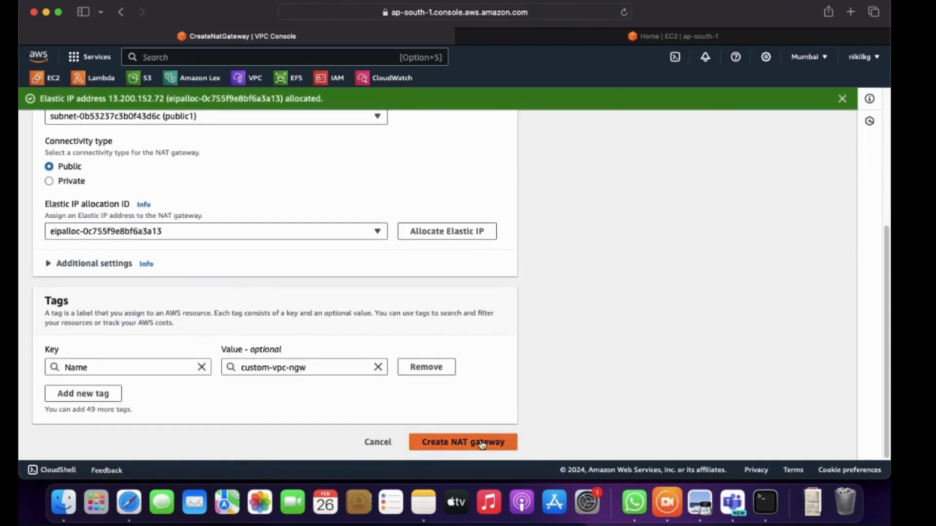
left_click(481, 443)
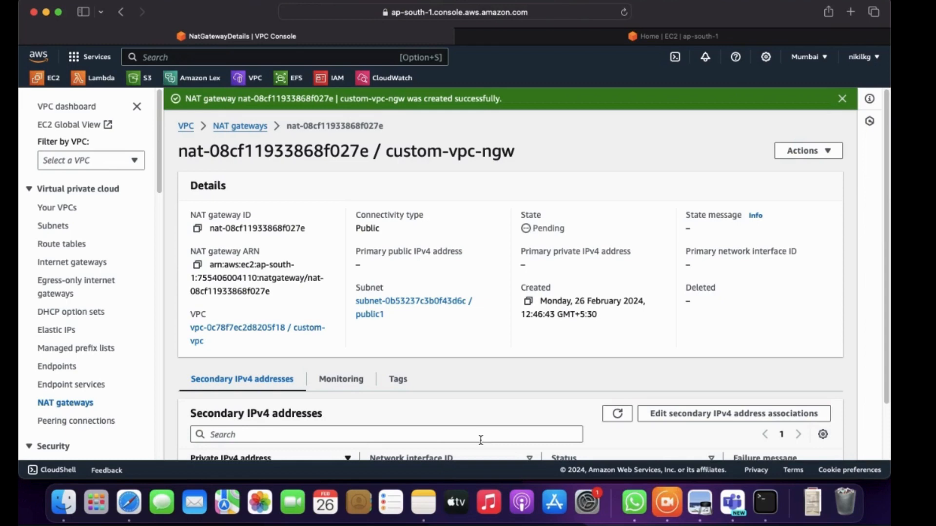
left_click(699, 502)
scroll(336, 227, "down", 3)
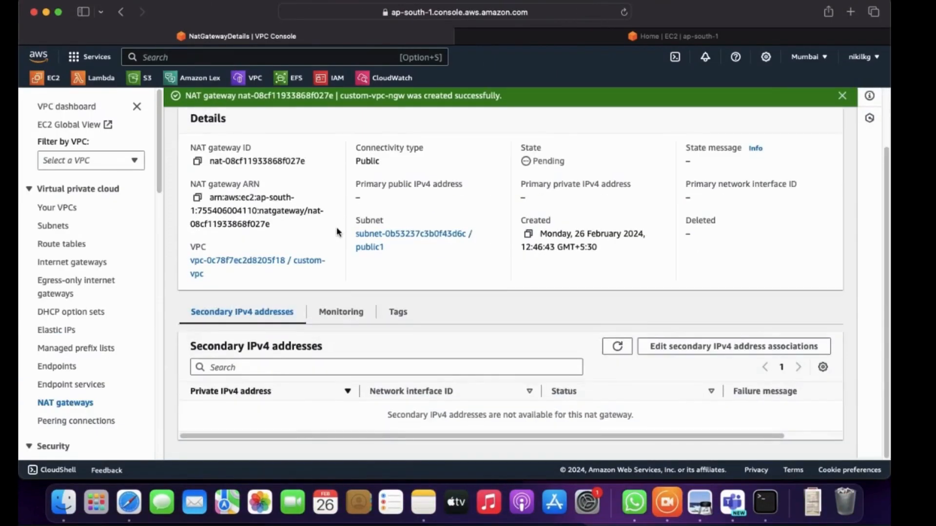
Select only the custom-vpc-private-rt route table and open its routes for editing
left_click(71, 245)
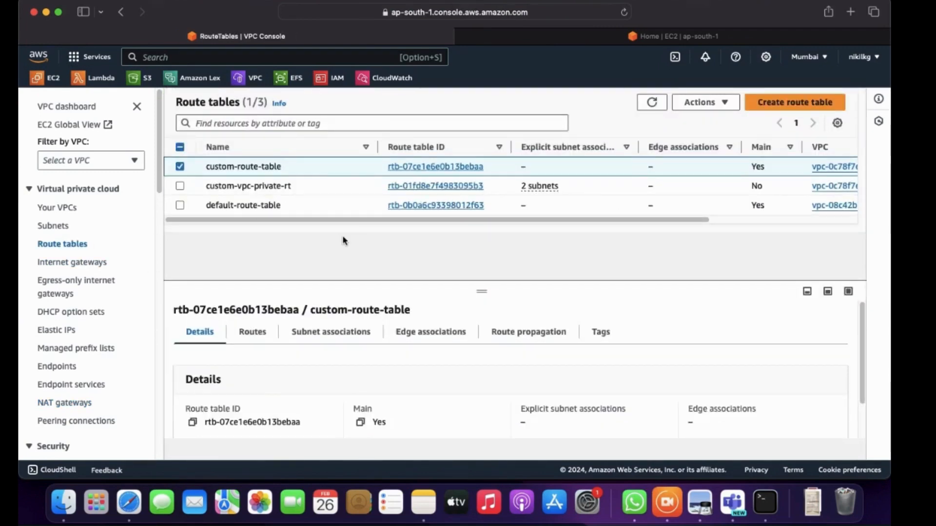
left_click(181, 168)
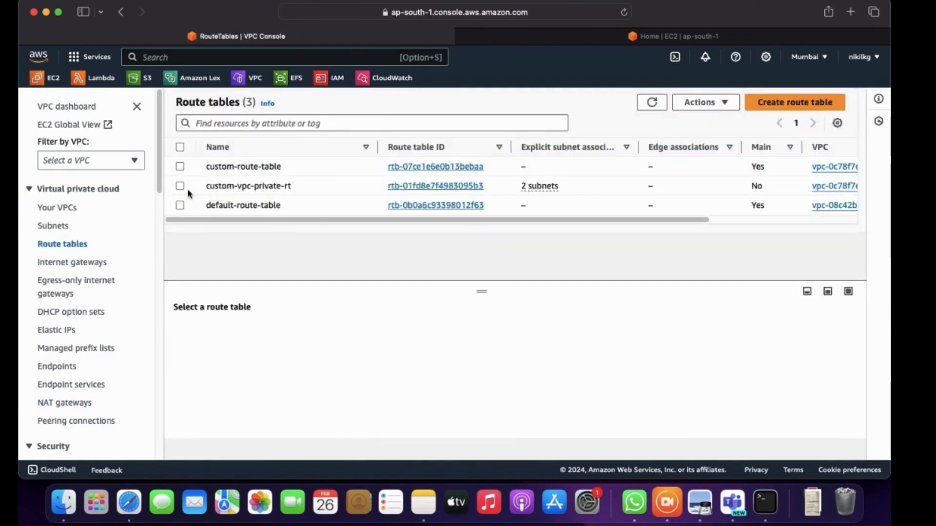
left_click(268, 187)
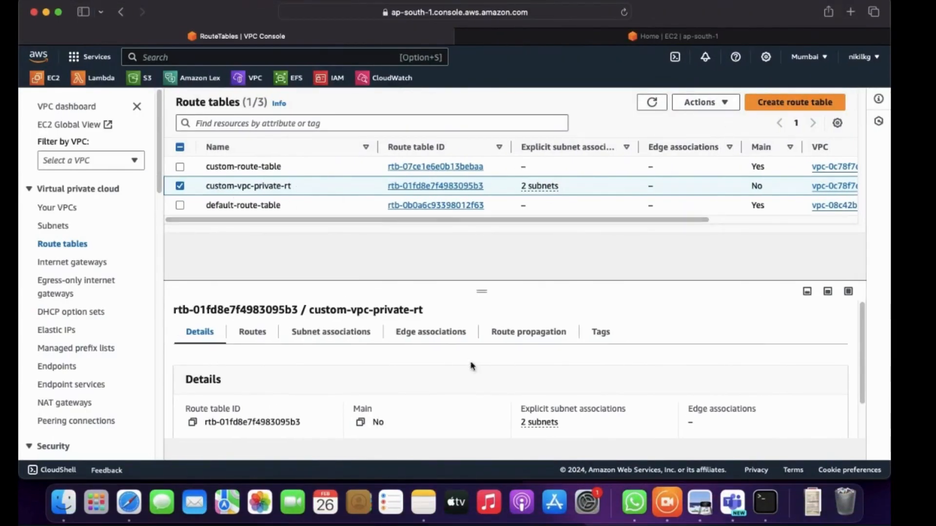
left_click(253, 331)
scroll(581, 386, "down", 1)
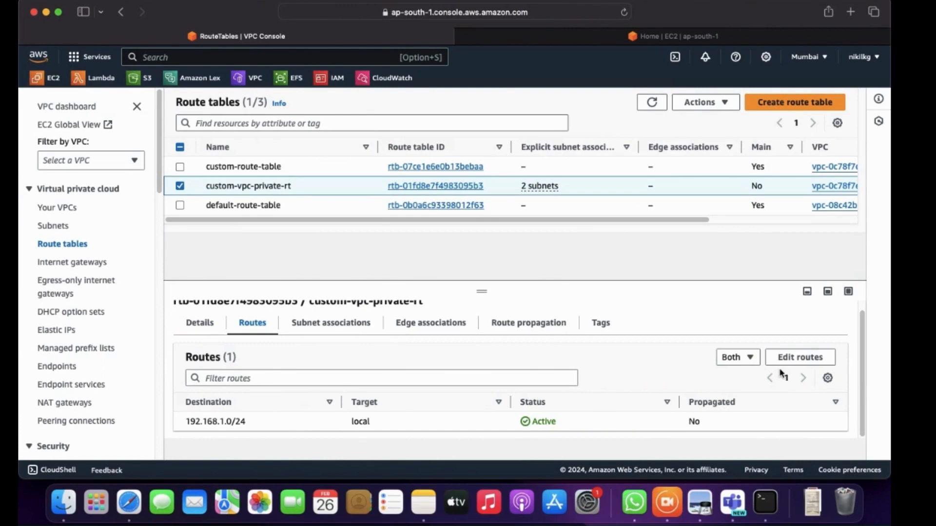
left_click(798, 357)
Add a route with destination 0.0.0.0/0 to the private route table
left_click(87, 248)
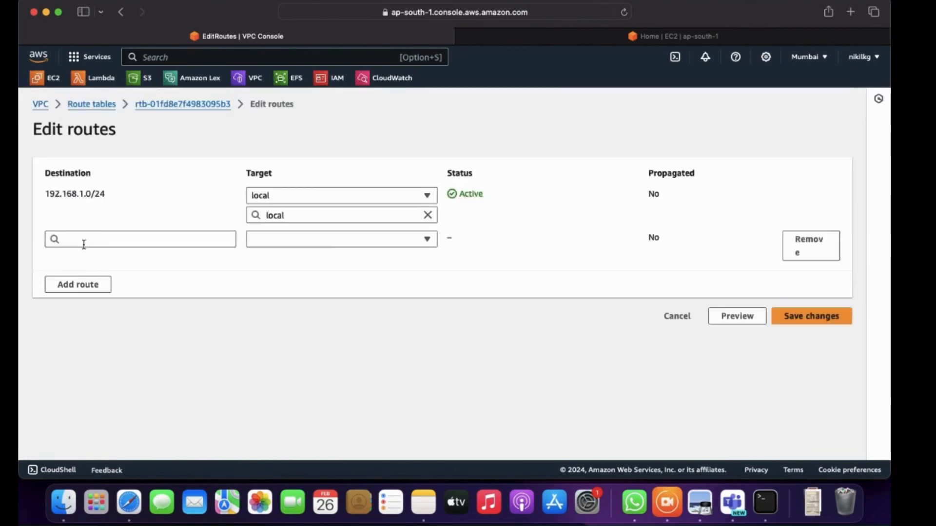
left_click(84, 239)
type("0.0.0.")
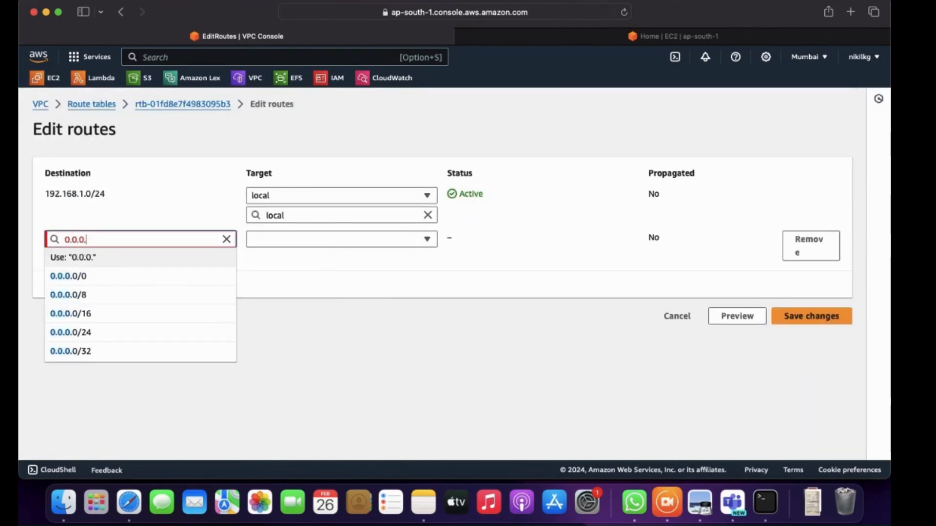
type("0.")
key("super+l")
left_click(114, 245)
type("0.")
left_click(69, 285)
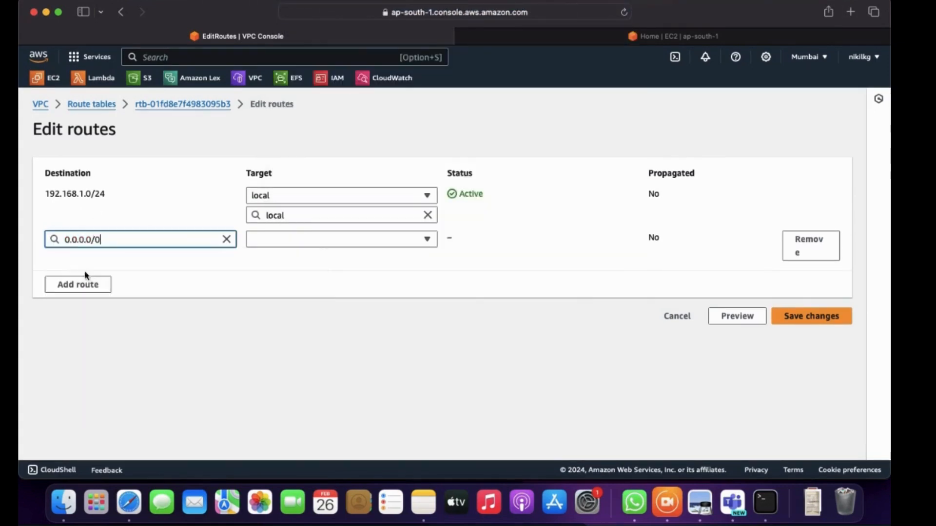
Target the new route at the NAT gateway nat-08cf11933868f027e and save the route changes
left_click(358, 242)
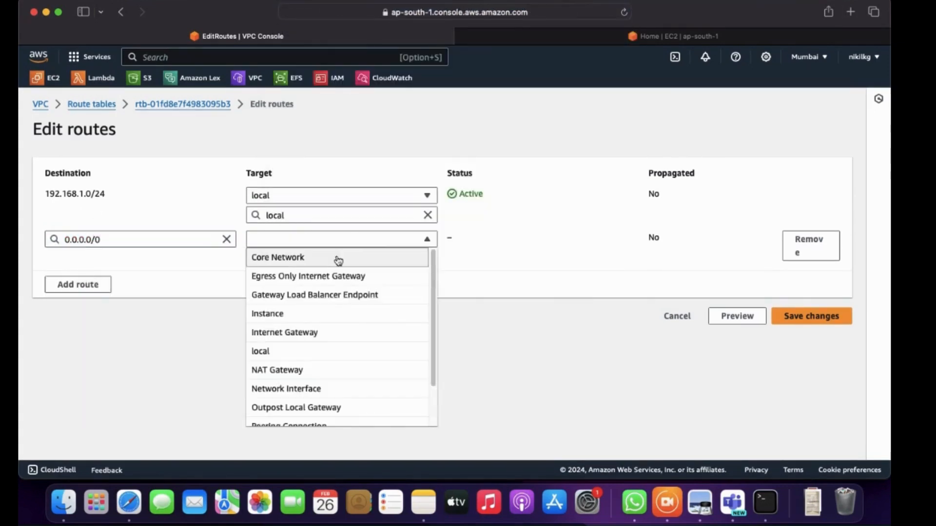
left_click(300, 368)
left_click(304, 261)
left_click(309, 295)
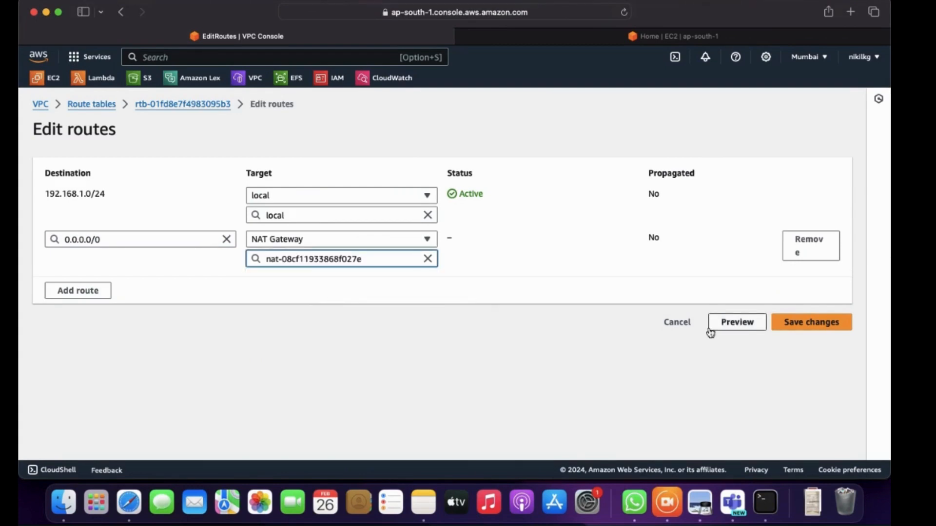
left_click(786, 323)
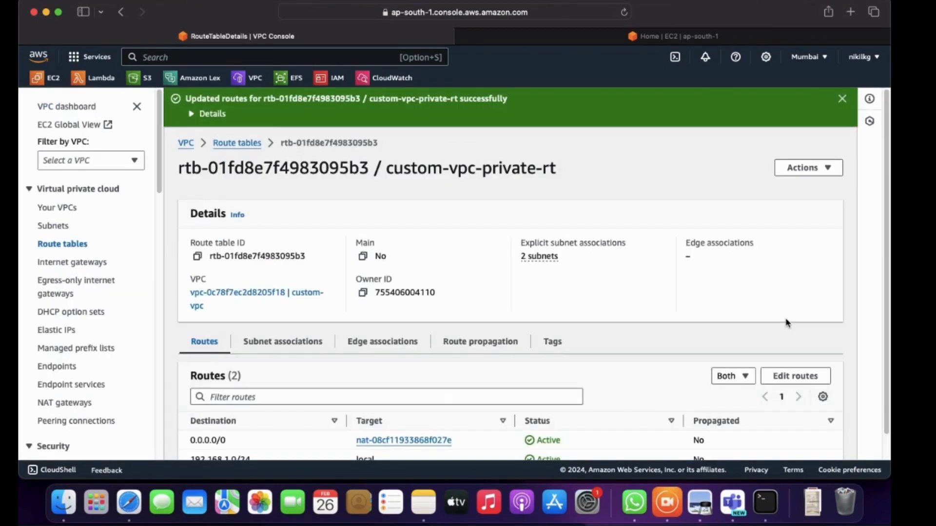
Check the routes and explicit subnet associations of custom-vpc-private-rt
scroll(786, 323, "down", 1)
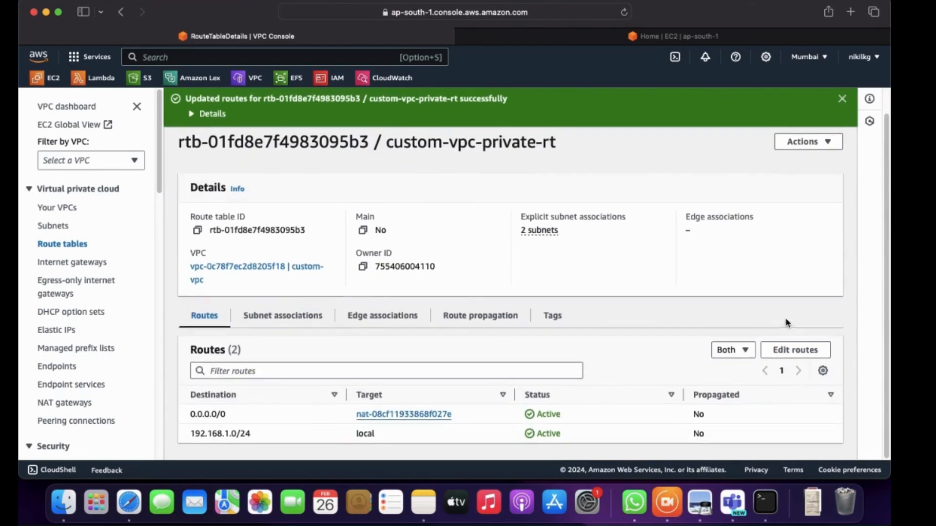
left_click(297, 320)
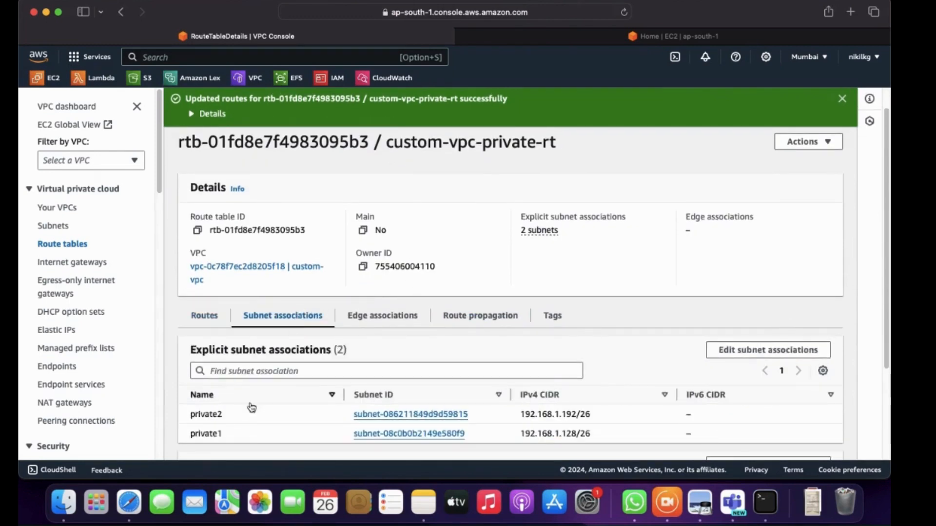
left_click(223, 320)
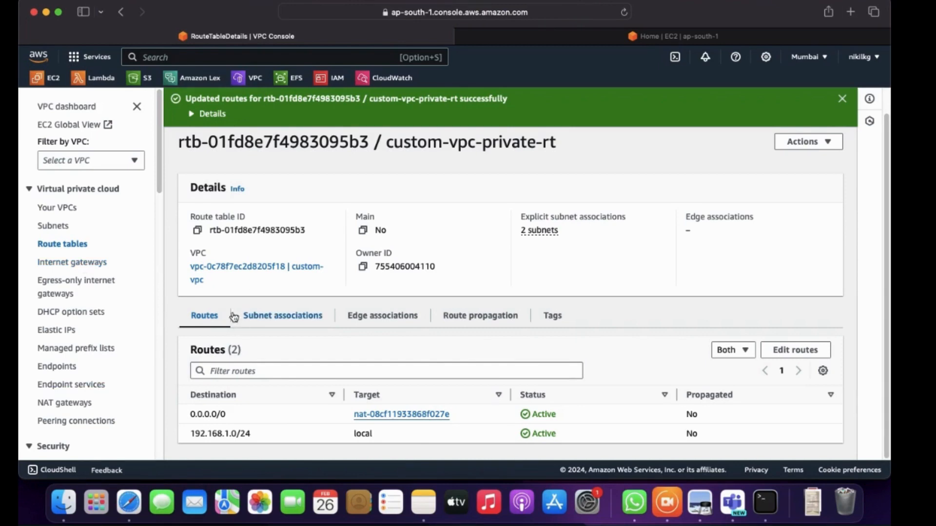
Switch to Terminal, ping facebook.com from the public instance and stop the ping, and return to the Preview diagram
left_click(765, 502)
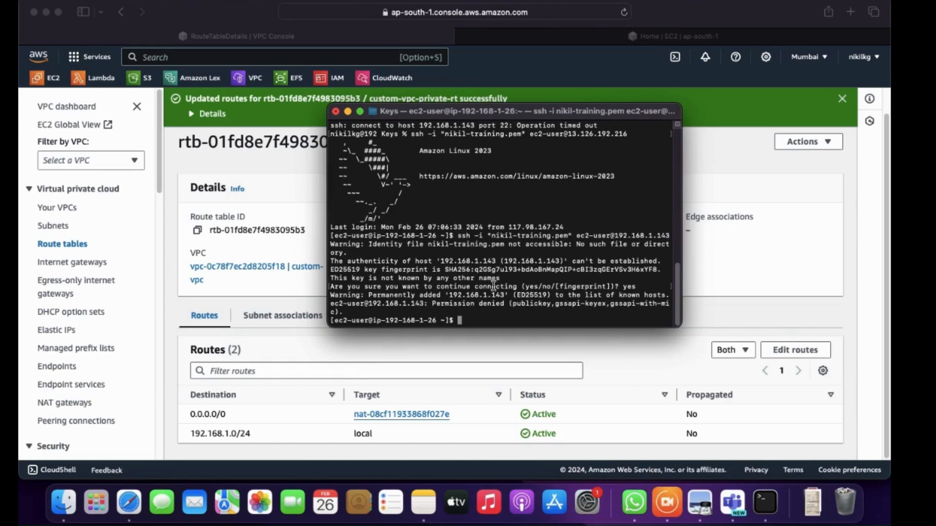
type("ping facebook.com")
key("Return")
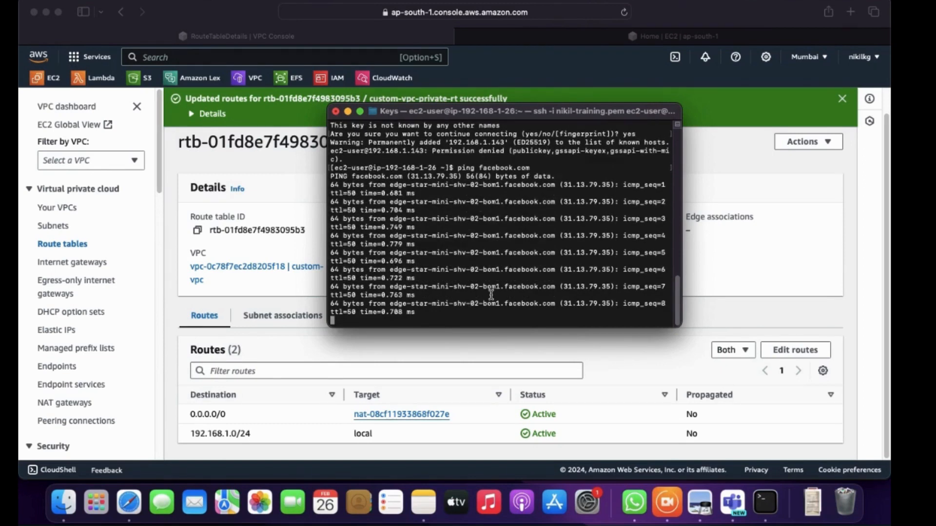
key("ctrl+c")
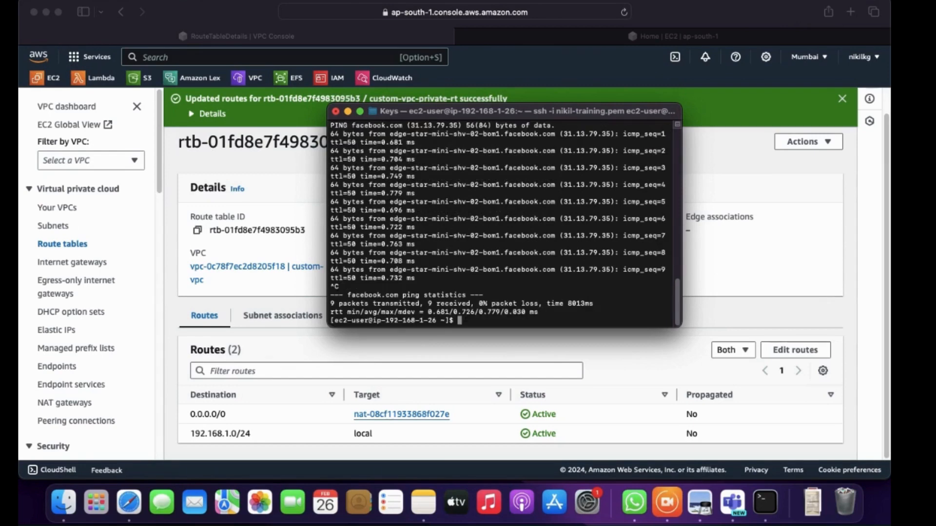
left_click(706, 490)
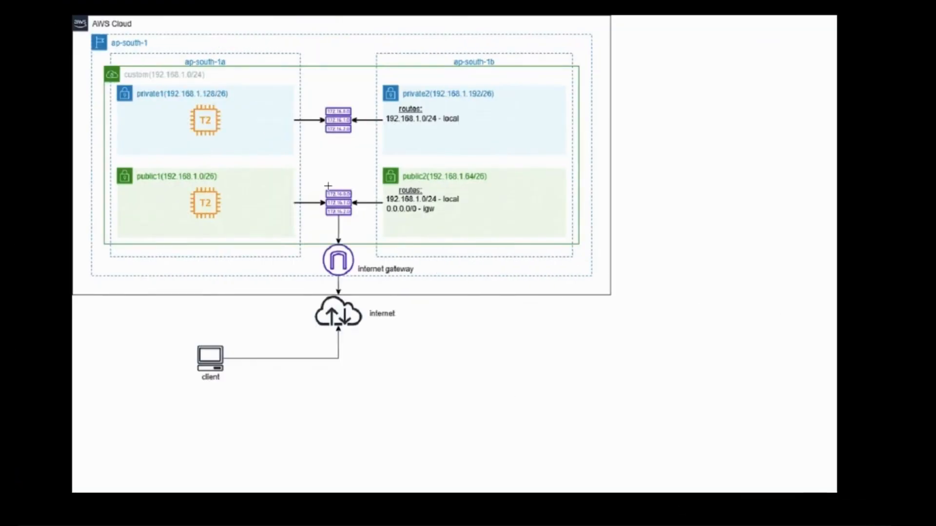